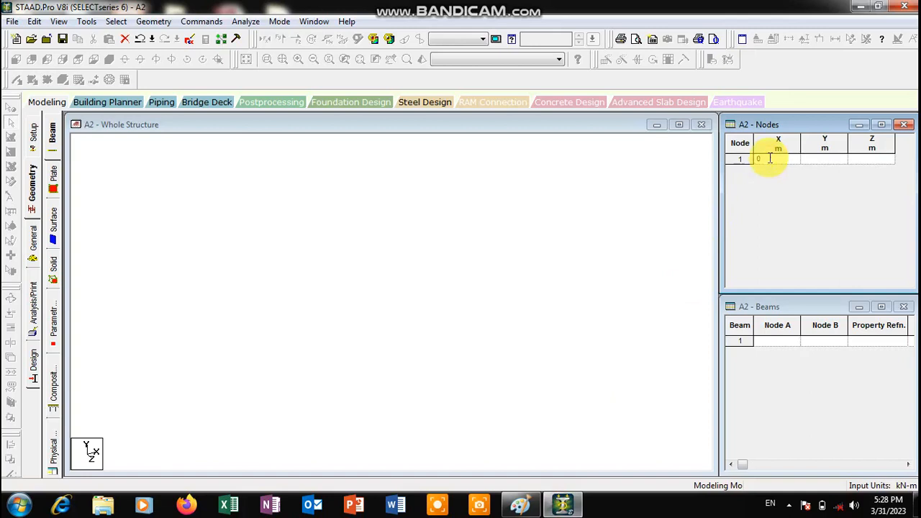
# Enter node 1 at (0, 0, 0) and node 2 at (4, 0, 0), taking point B's coordinates from the Paint sketch.
pyautogui.press('Tab')
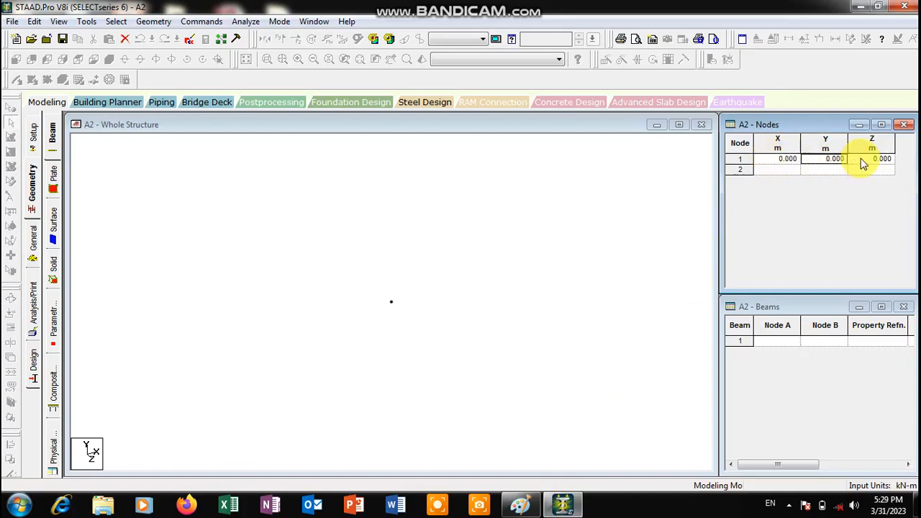
pyautogui.click(784, 168)
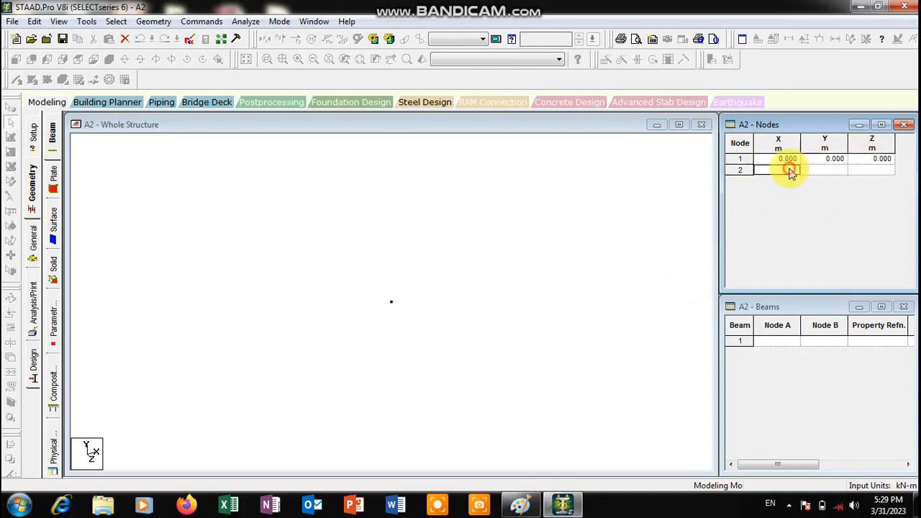
pyautogui.click(521, 503)
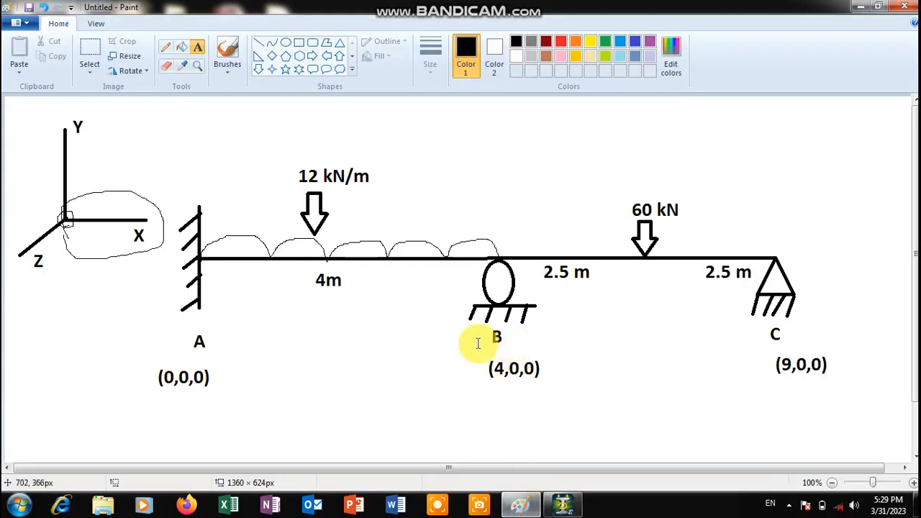
pyautogui.click(562, 503)
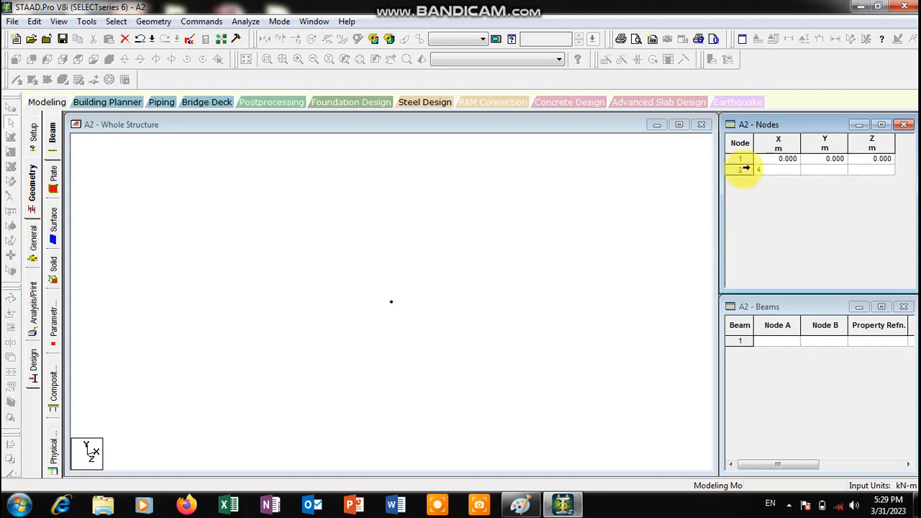
pyautogui.press('Tab')
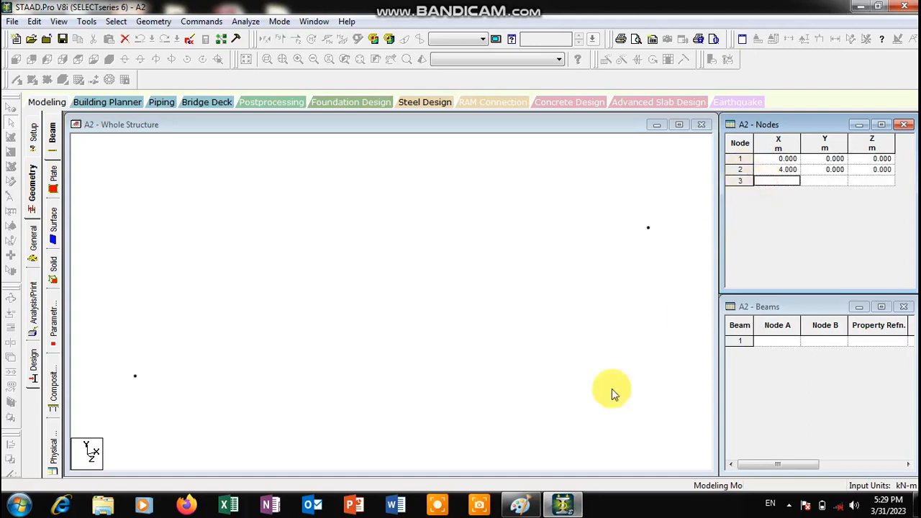
# Check point C in the Paint sketch and add node 3 at (9, 0, 0) in STAAD.Pro.
pyautogui.click(520, 503)
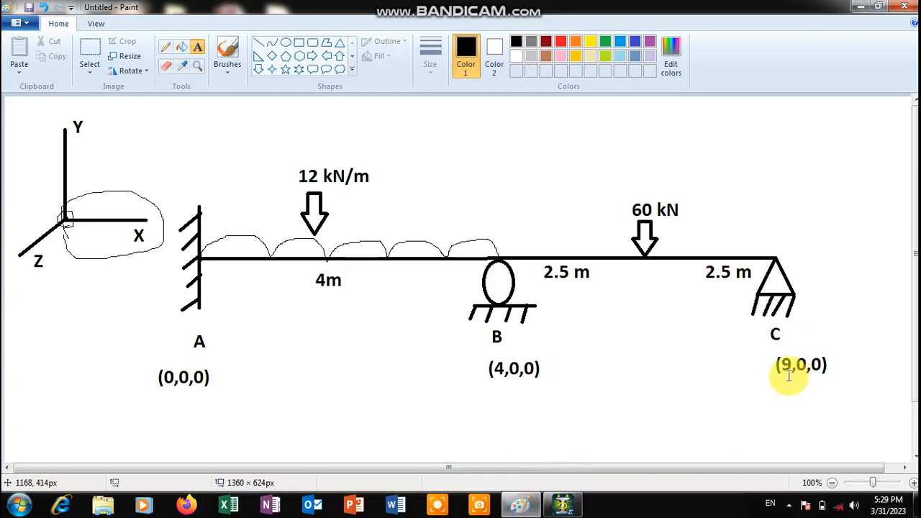
pyautogui.click(564, 507)
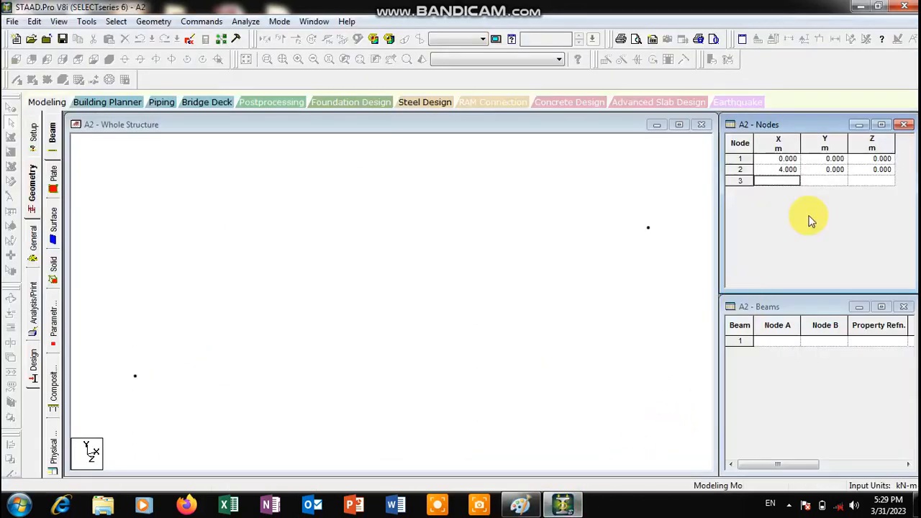
pyautogui.write('9')
pyautogui.press('Tab')
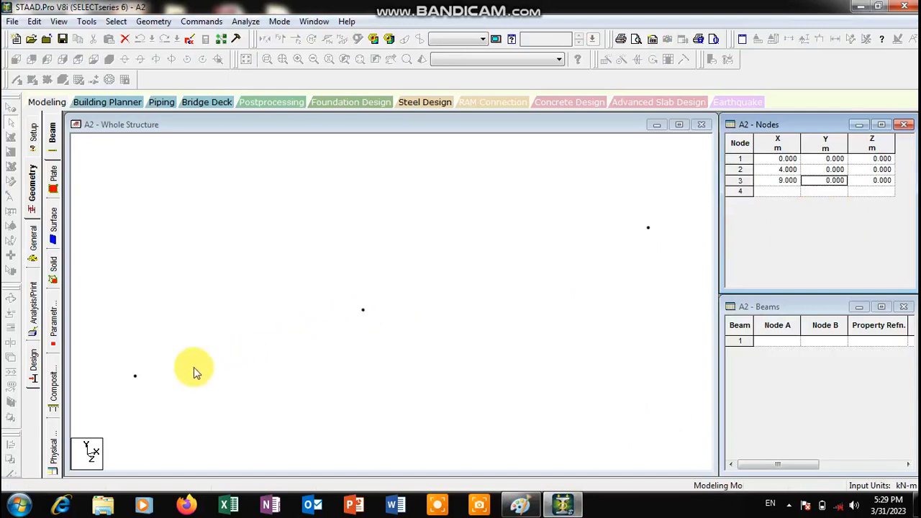
# Close the Nodes and Beams tables and maximize the Whole Structure view.
pyautogui.click(361, 316)
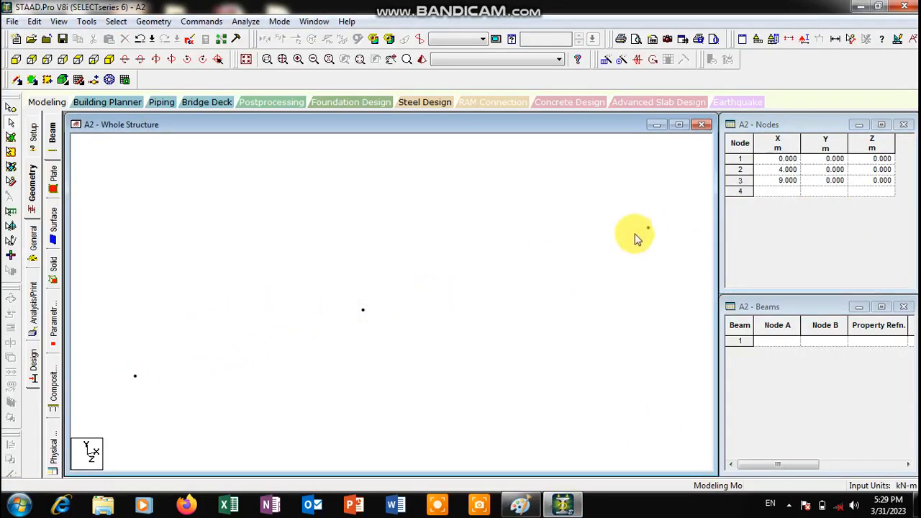
pyautogui.click(136, 387)
pyautogui.click(134, 381)
pyautogui.click(905, 126)
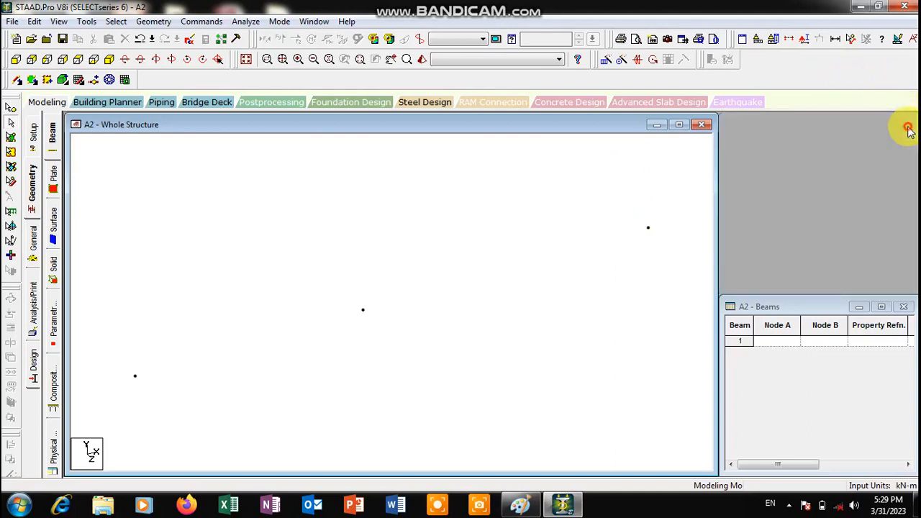
pyautogui.click(904, 306)
pyautogui.click(680, 126)
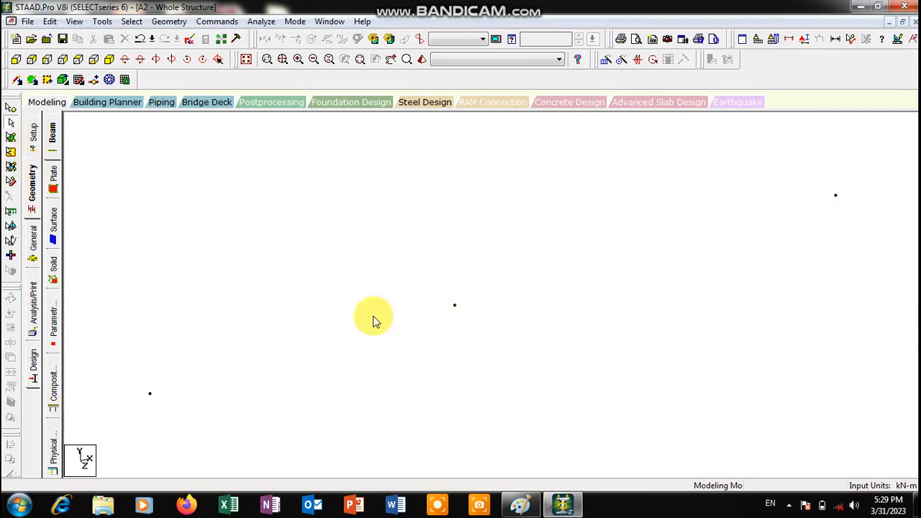
pyautogui.click(19, 81)
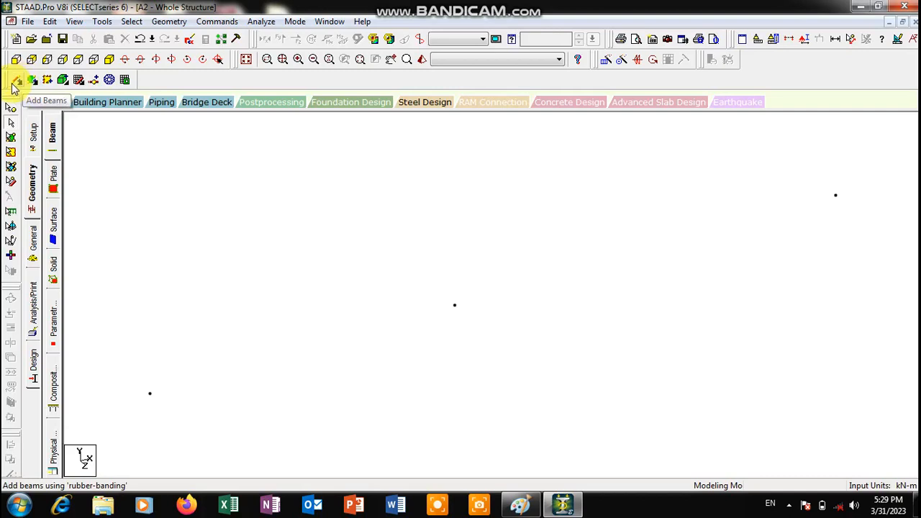
pyautogui.moveTo(150, 393); pyautogui.dragTo(832, 197)
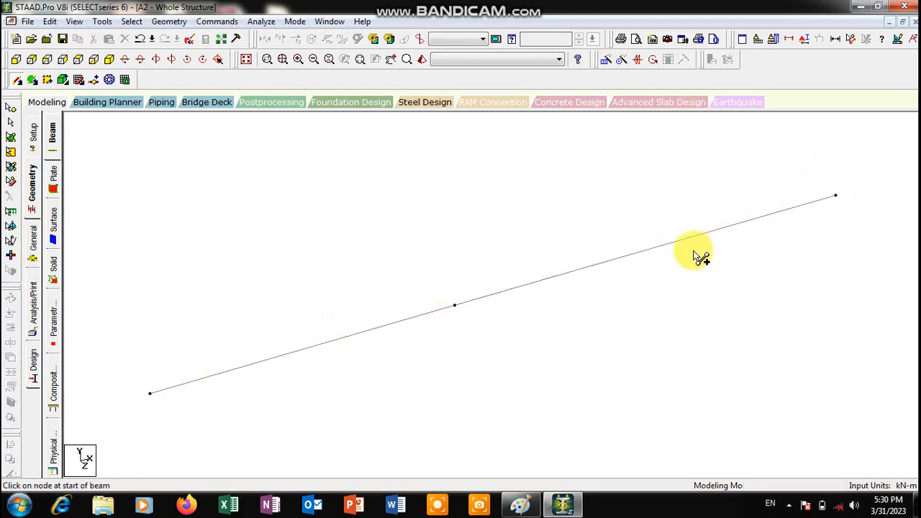
pyautogui.hotkey('ctrl', 'z')
pyautogui.hotkey('ctrl', 'z')
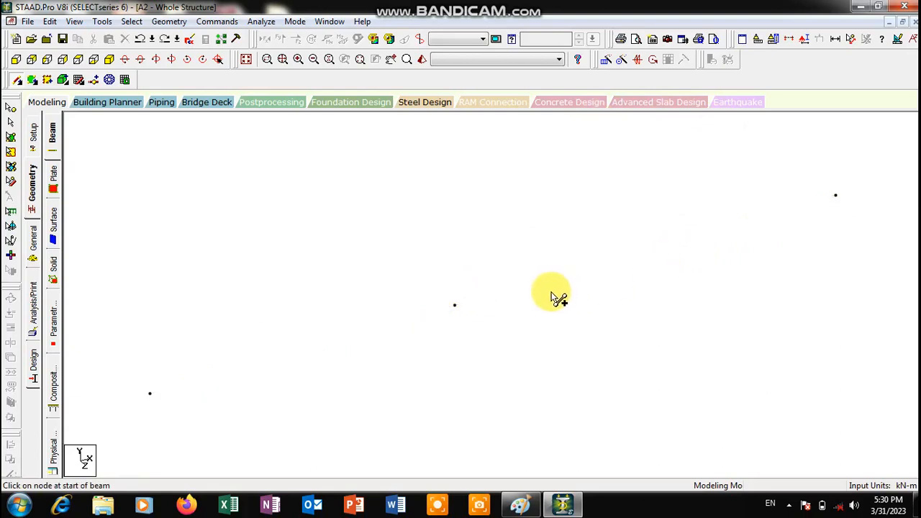
pyautogui.click(12, 82)
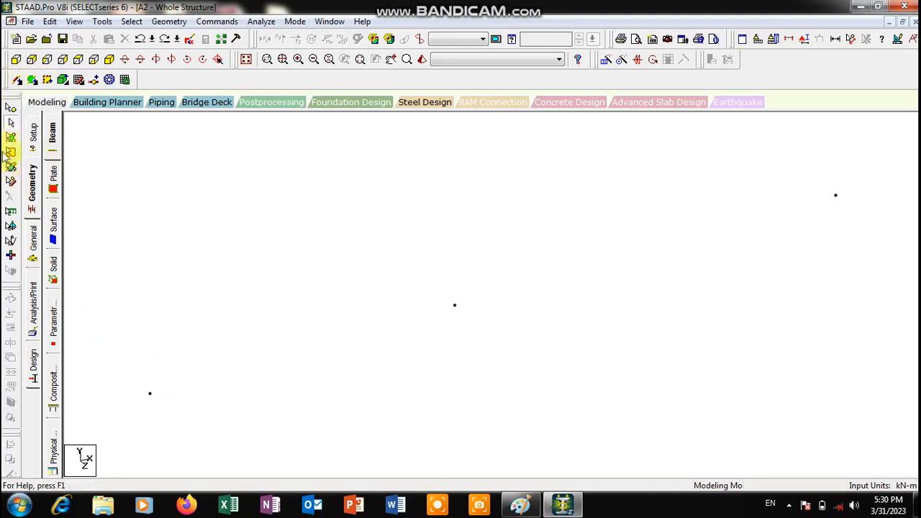
# Add beams from node 1 through the middle node 2 to node 3.
pyautogui.click(16, 80)
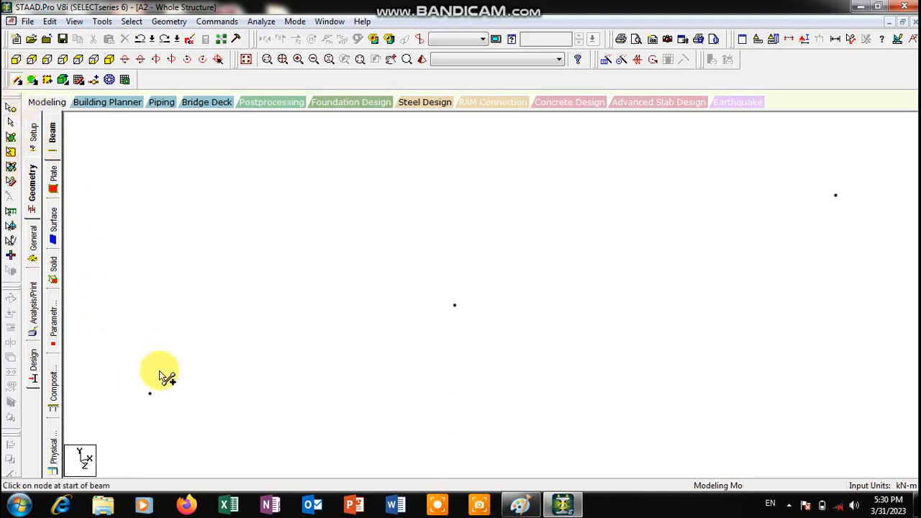
pyautogui.click(149, 393)
pyautogui.moveTo(149, 393); pyautogui.dragTo(836, 196)
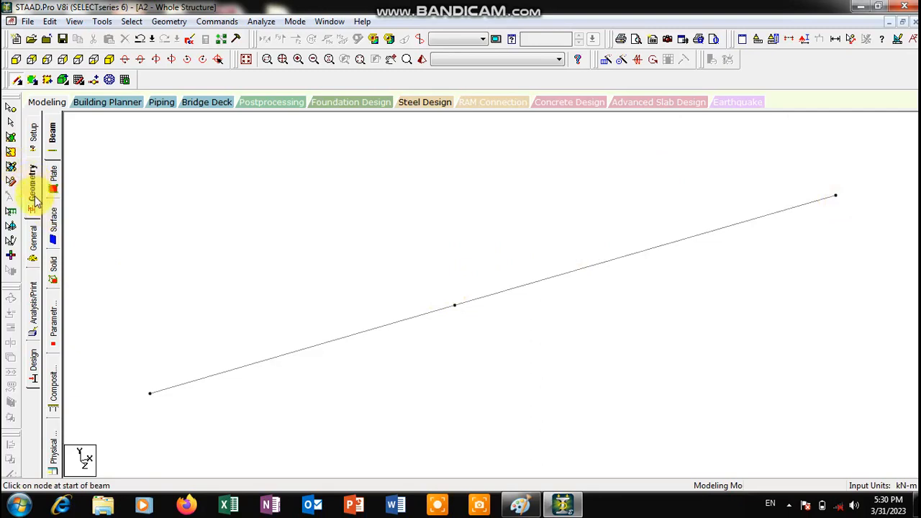
# Accept the auto-save and define a rectangular concrete section with YD 0.3 m and ZD 0.3 m.
pyautogui.click(33, 234)
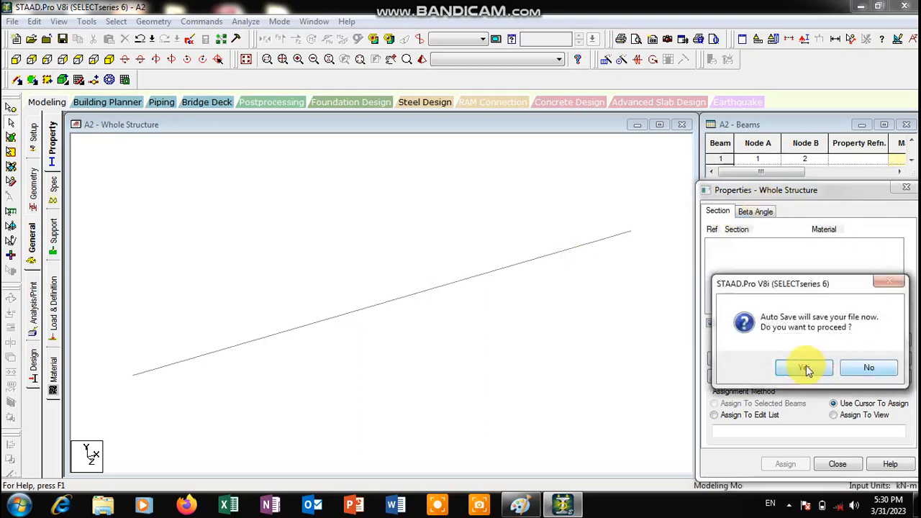
pyautogui.click(807, 369)
pyautogui.click(365, 267)
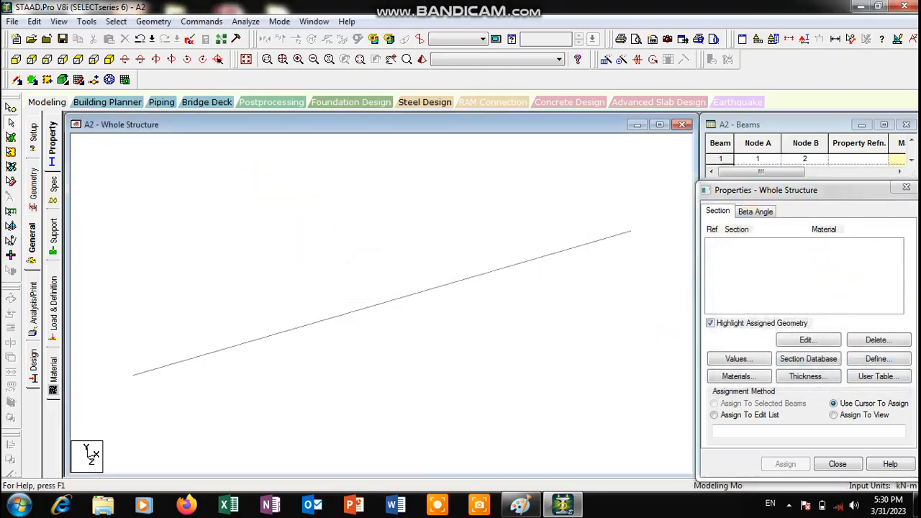
pyautogui.click(862, 360)
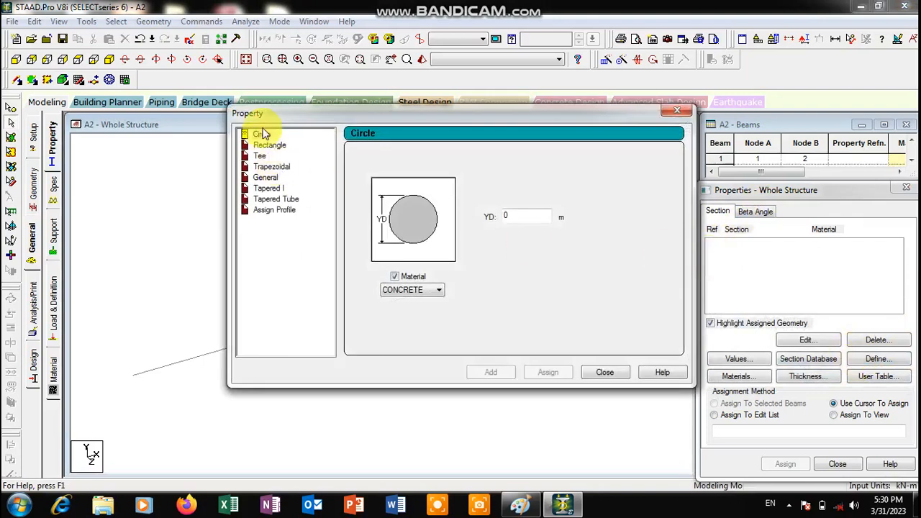
pyautogui.click(267, 145)
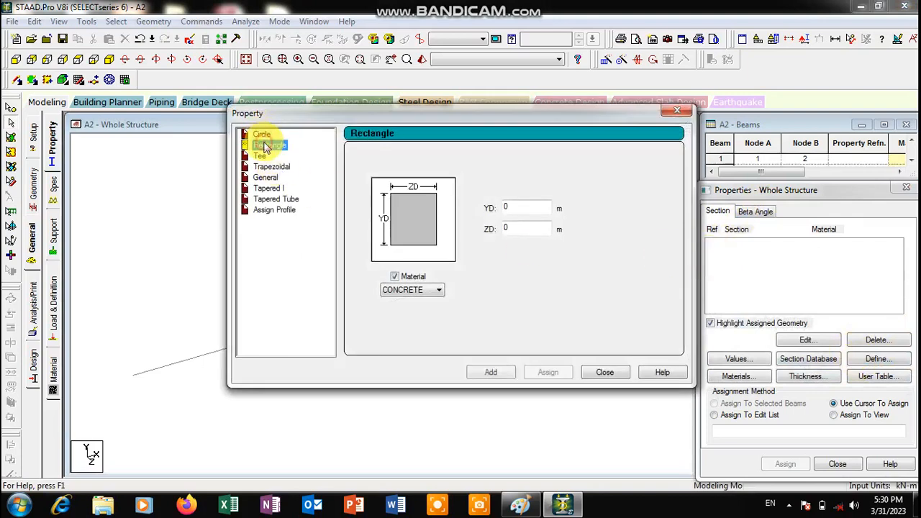
pyautogui.doubleClick(529, 210)
pyautogui.write('0.3')
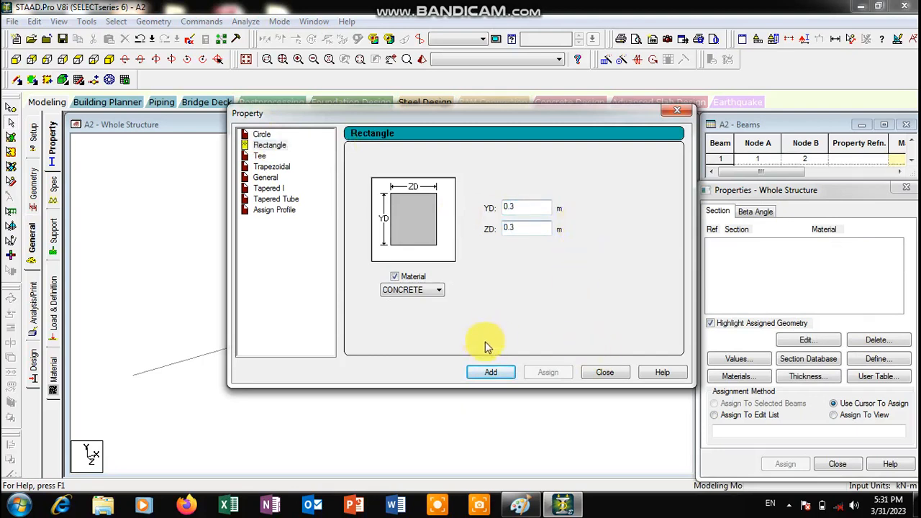
pyautogui.click(489, 372)
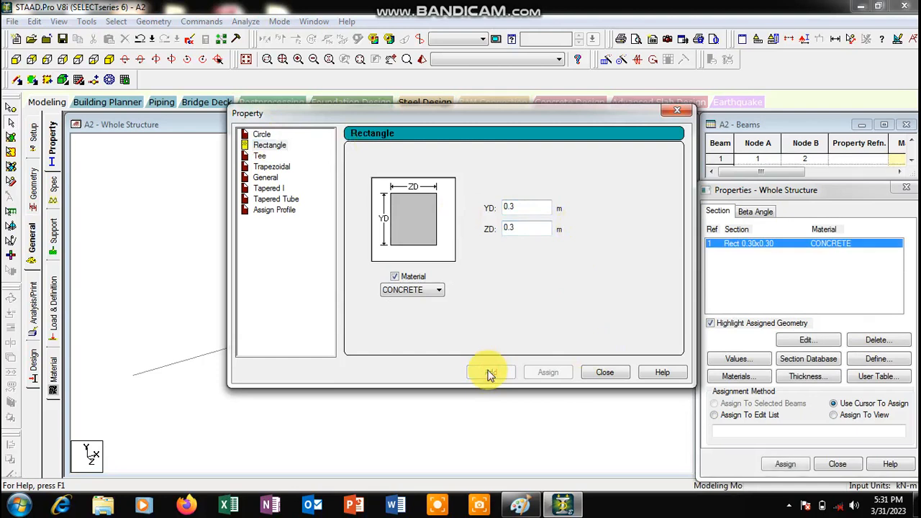
pyautogui.click(662, 112)
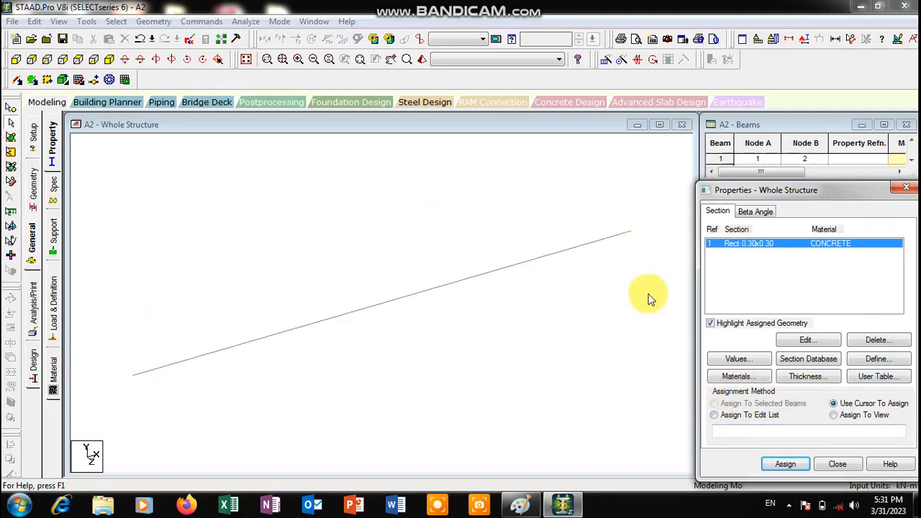
# Assign the Rect 0.30x0.30 concrete section to all beams with the Assign To View method and close the section properties.
pyautogui.click(850, 416)
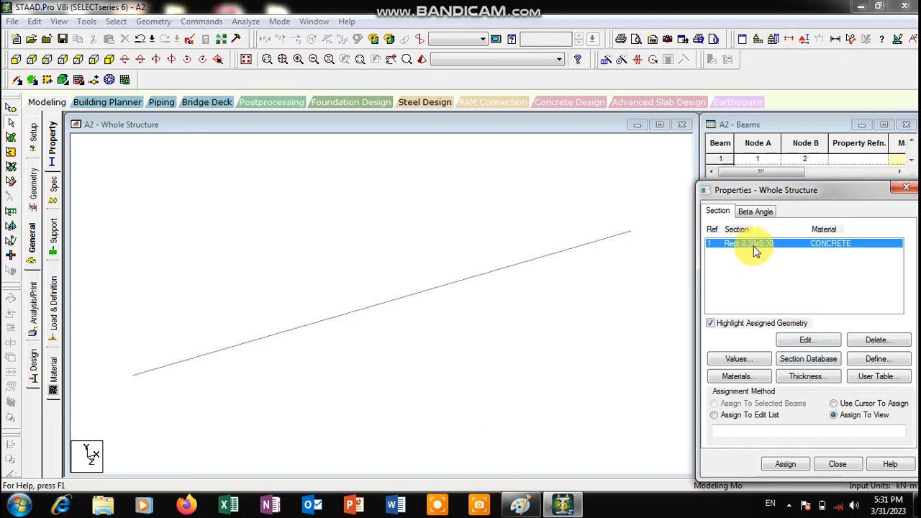
pyautogui.click(834, 415)
pyautogui.click(787, 464)
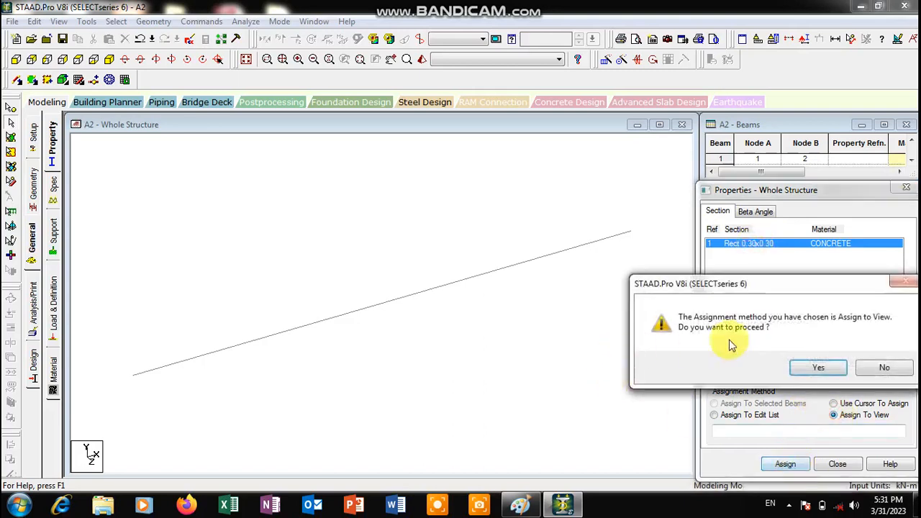
pyautogui.click(813, 368)
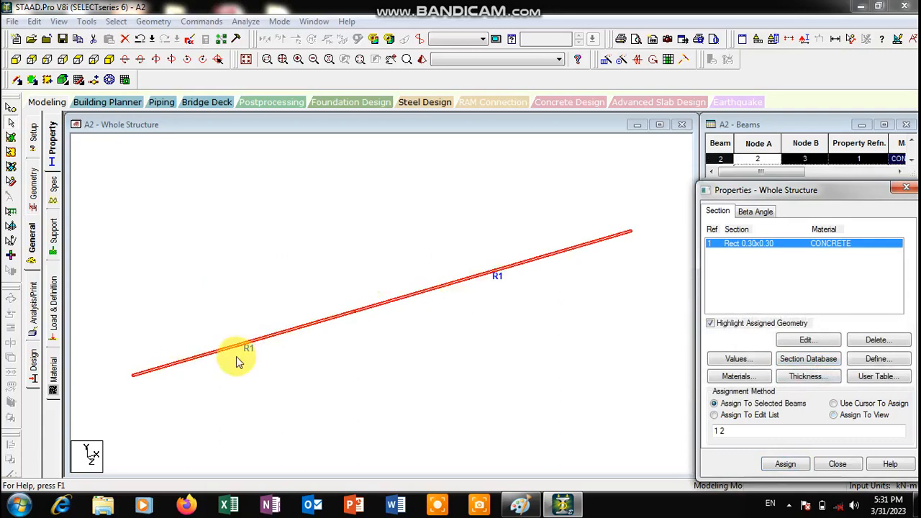
pyautogui.click(902, 190)
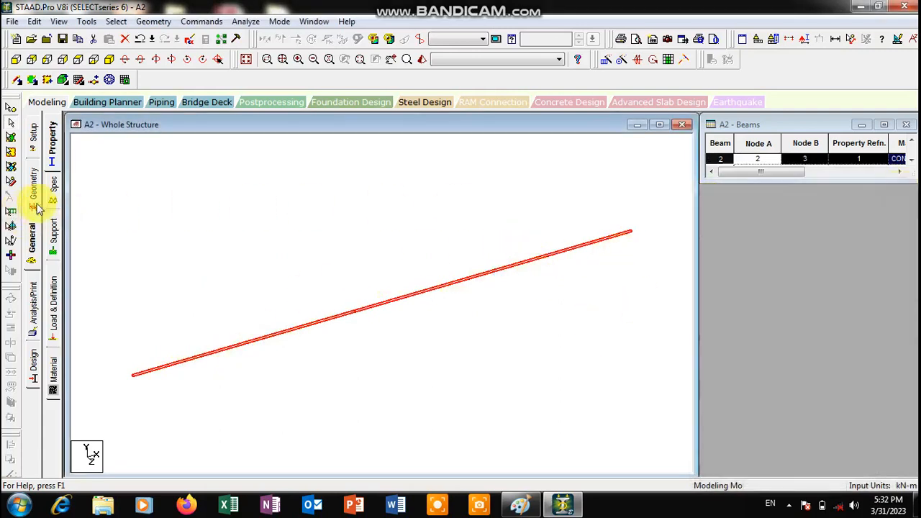
# Check the support types in the Paint sketch and create a fixed support definition in STAAD.Pro.
pyautogui.click(56, 238)
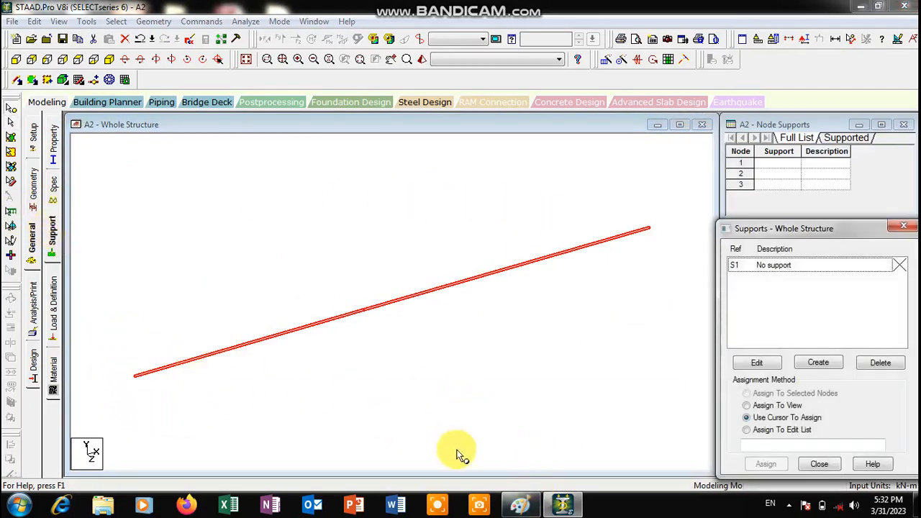
pyautogui.click(519, 503)
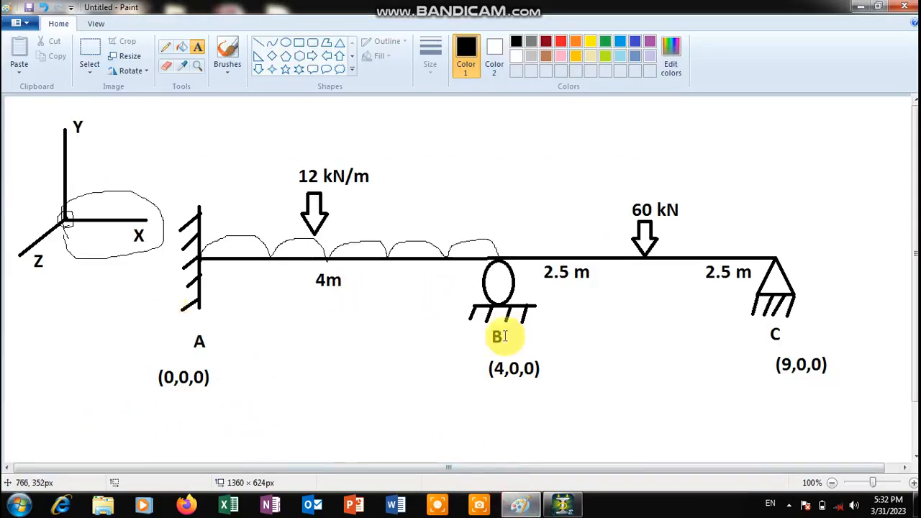
pyautogui.click(567, 344)
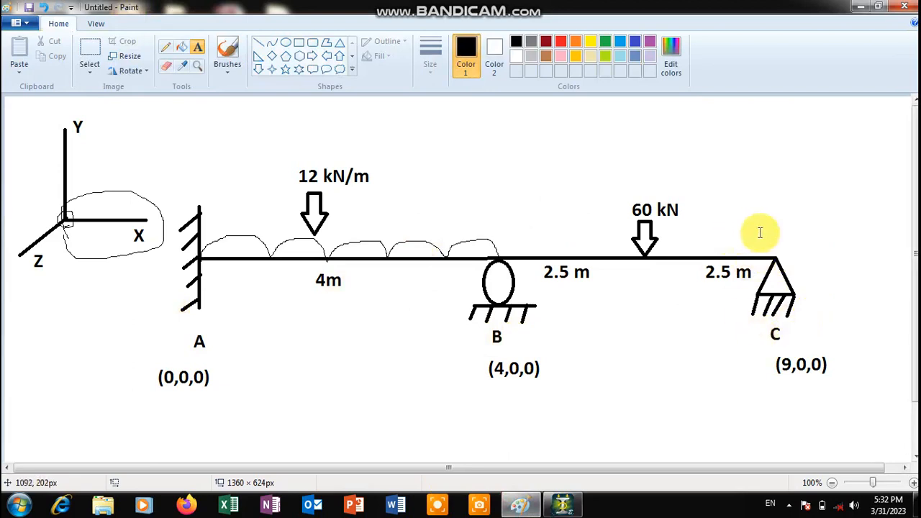
pyautogui.moveTo(578, 512)
pyautogui.click(612, 432)
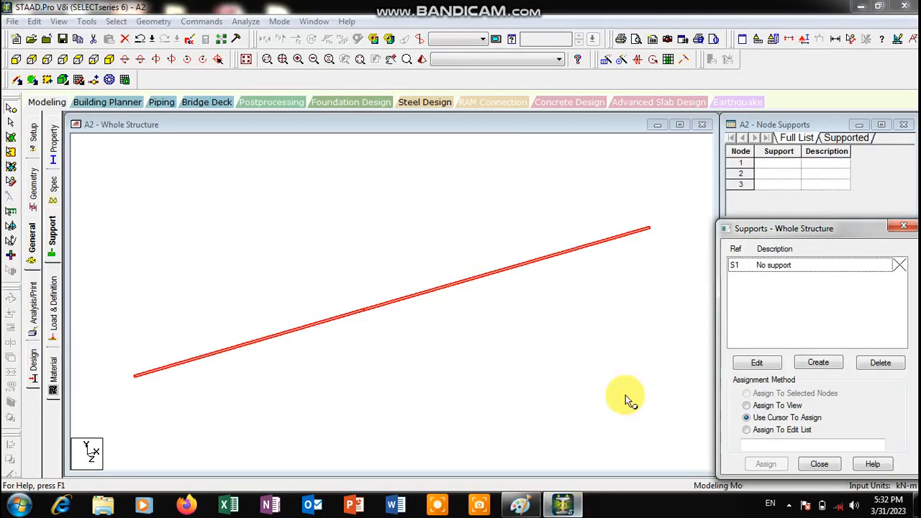
pyautogui.click(822, 368)
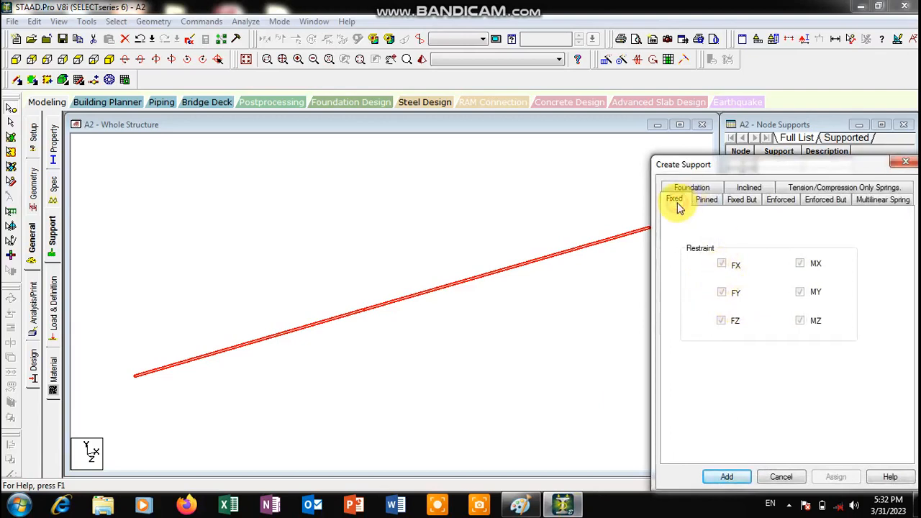
pyautogui.click(723, 477)
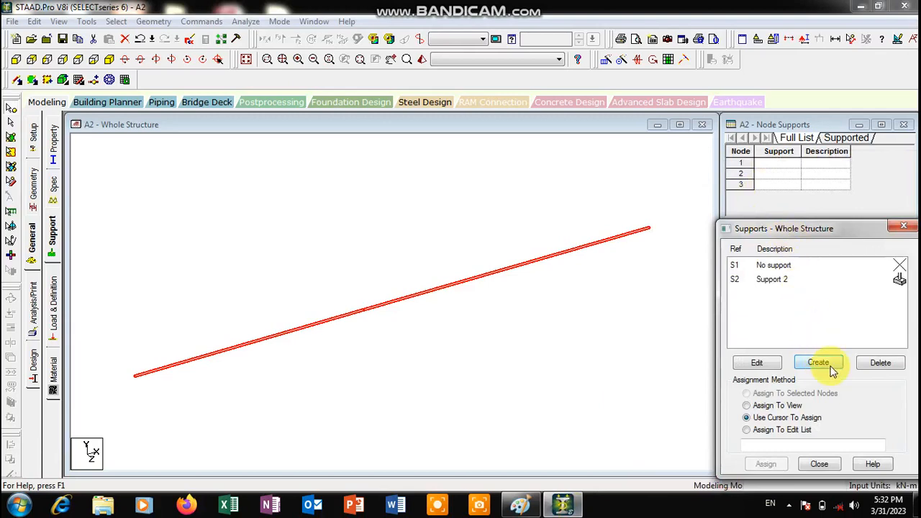
# Create a pinned support definition.
pyautogui.click(821, 365)
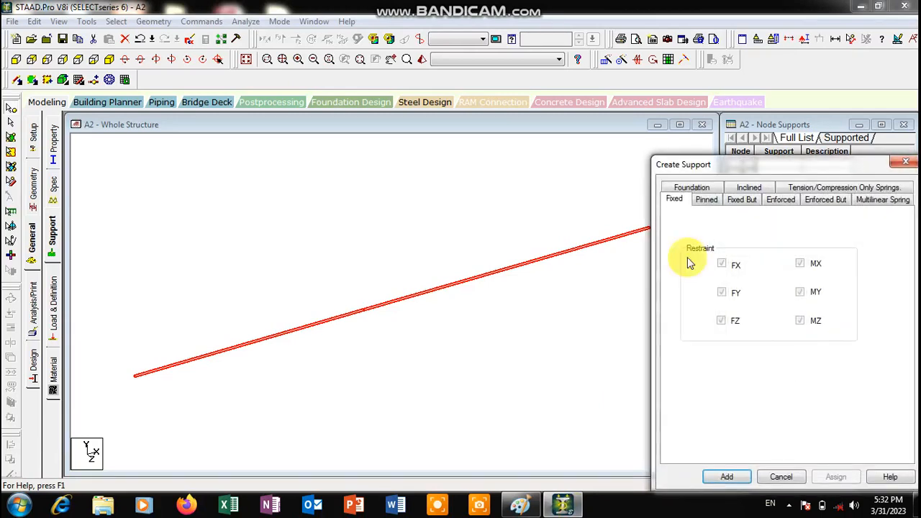
pyautogui.click(706, 200)
pyautogui.click(732, 475)
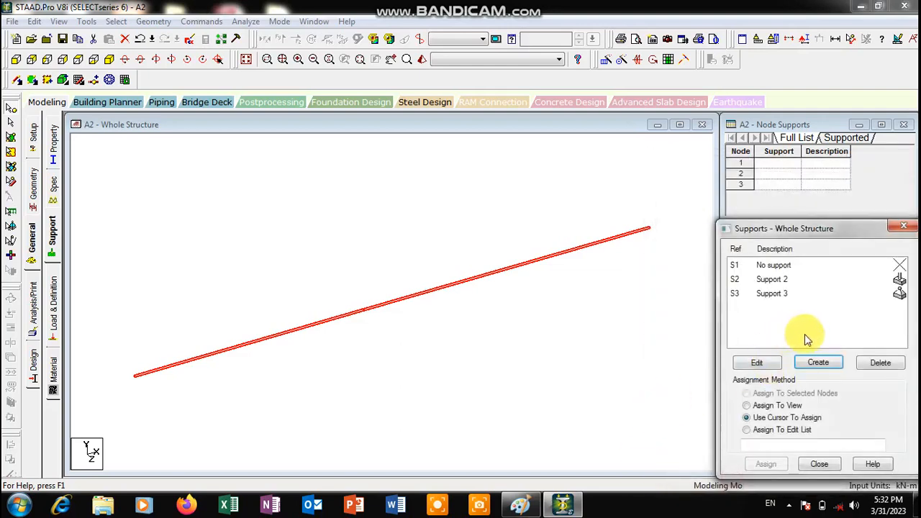
# Check support B in the Paint sketch and create a Fixed But support in STAAD.Pro with FX, FZ, MX, MY and MZ released.
pyautogui.click(817, 364)
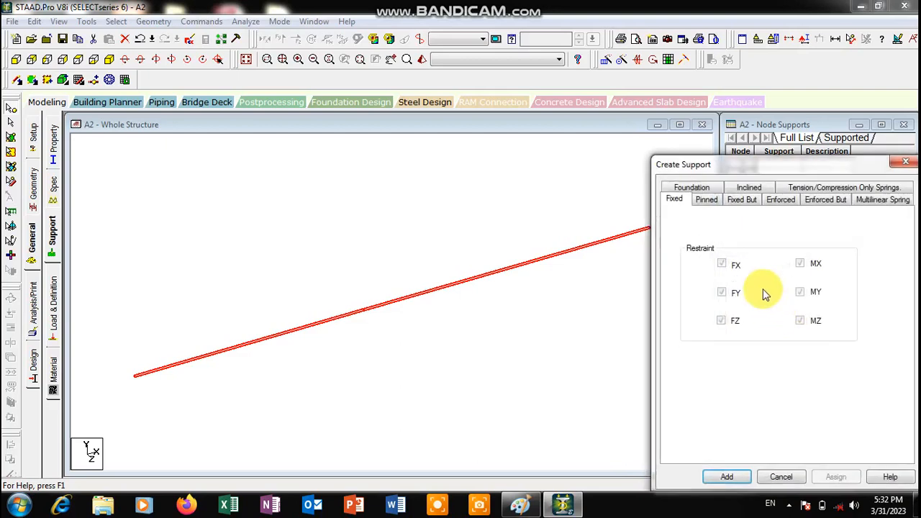
pyautogui.click(520, 506)
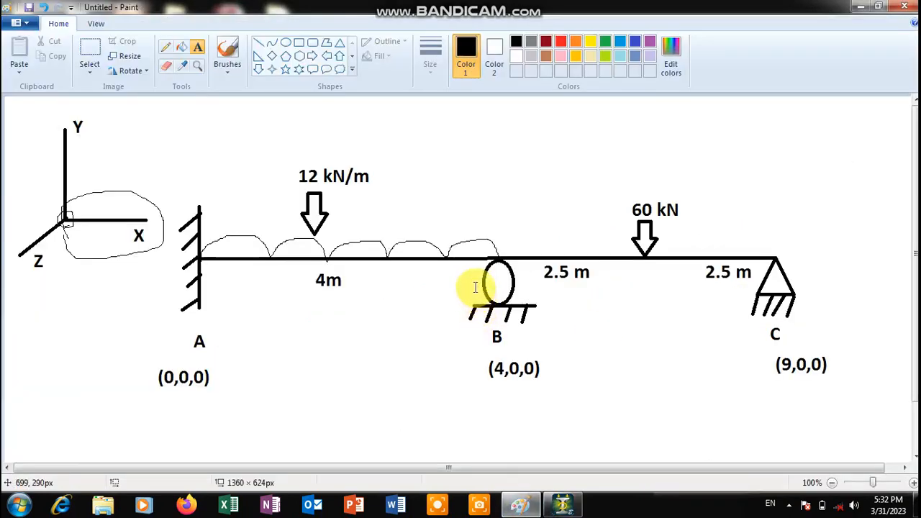
pyautogui.click(563, 506)
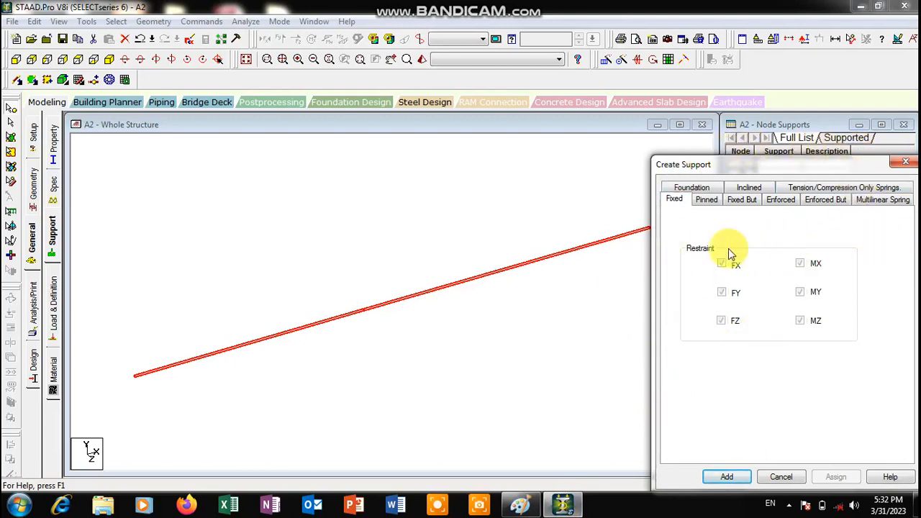
pyautogui.click(742, 201)
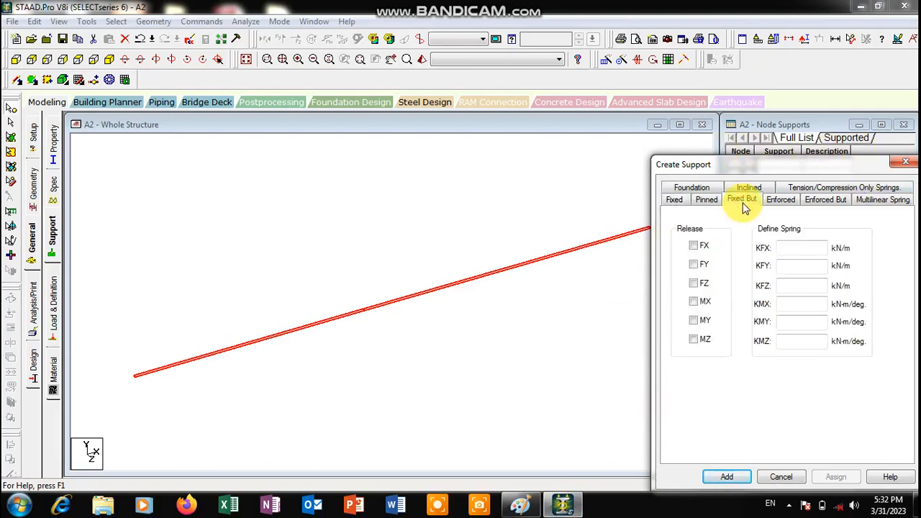
pyautogui.click(695, 247)
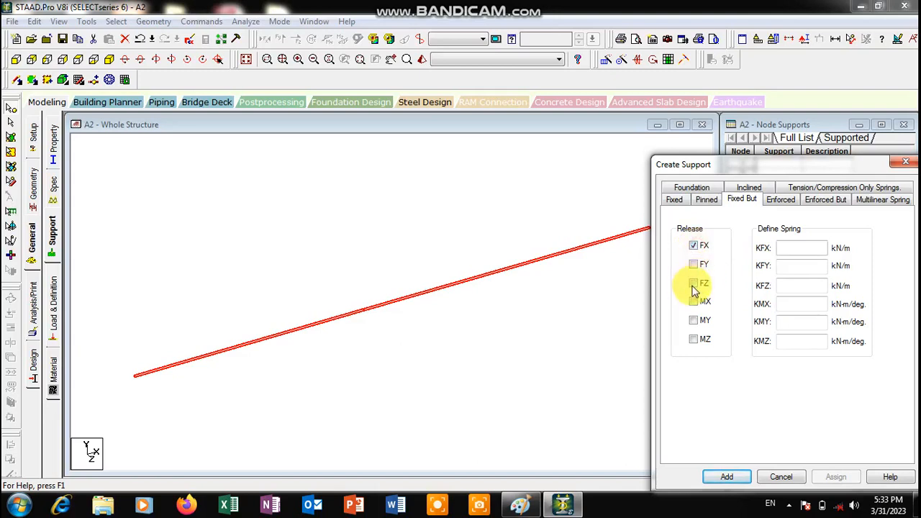
pyautogui.click(694, 285)
pyautogui.click(695, 303)
pyautogui.click(696, 321)
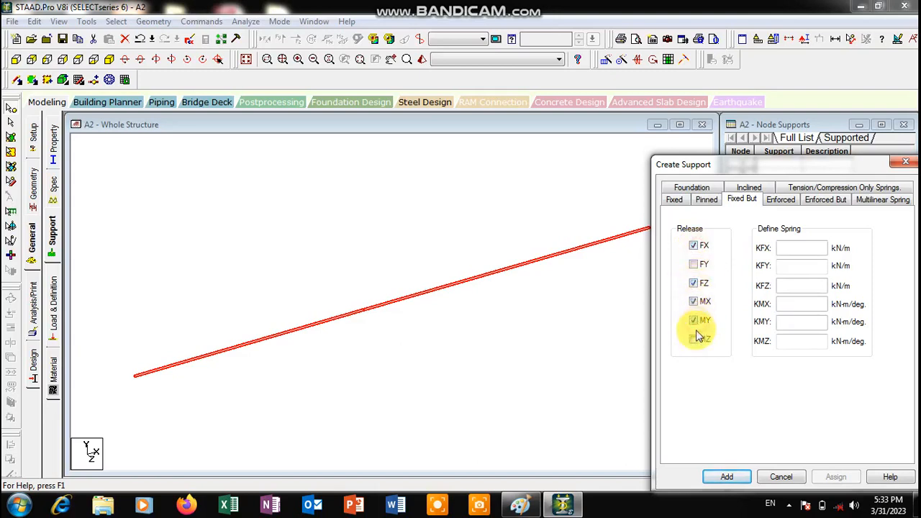
pyautogui.click(694, 340)
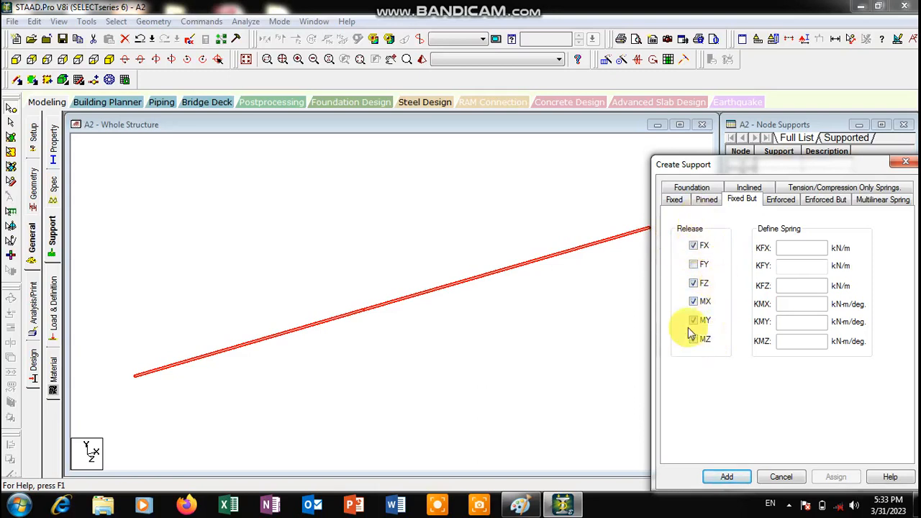
pyautogui.click(725, 476)
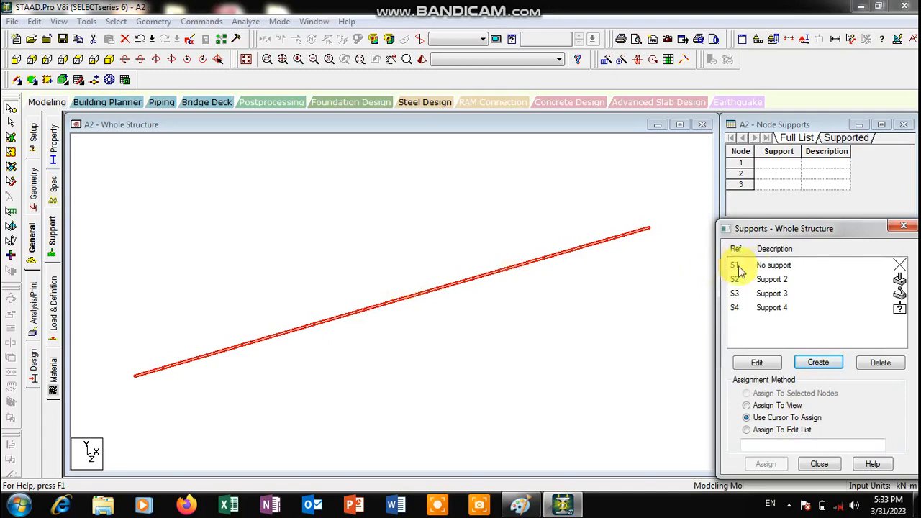
# Assign the fixed support S2 to node 1 at the beam's start with the Use Cursor To Assign method.
pyautogui.click(777, 280)
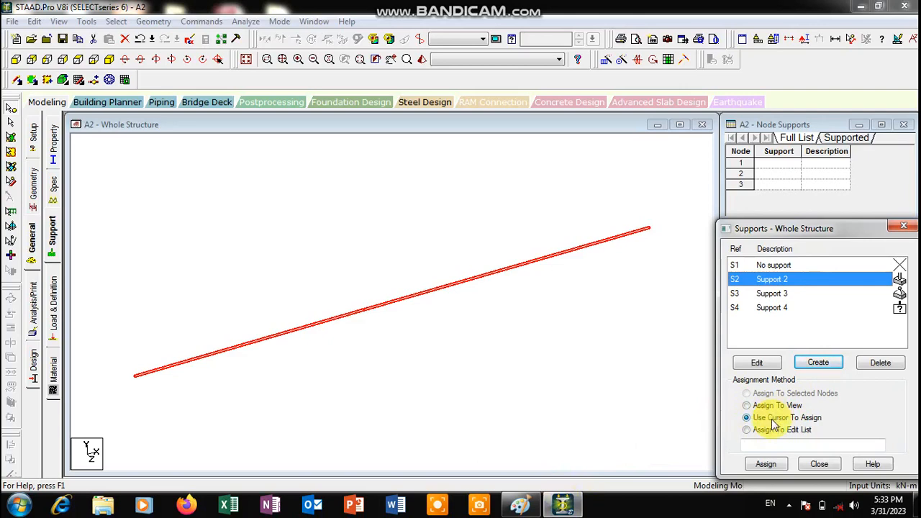
pyautogui.click(765, 464)
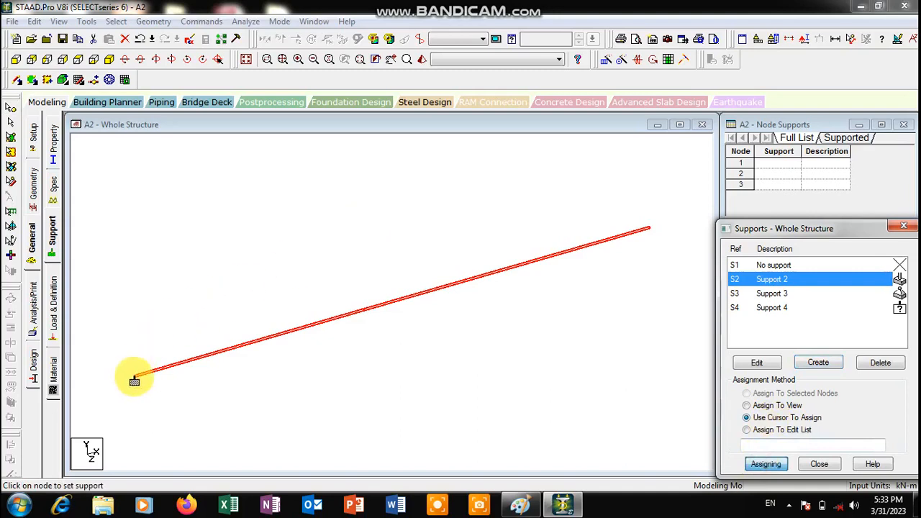
pyautogui.click(133, 379)
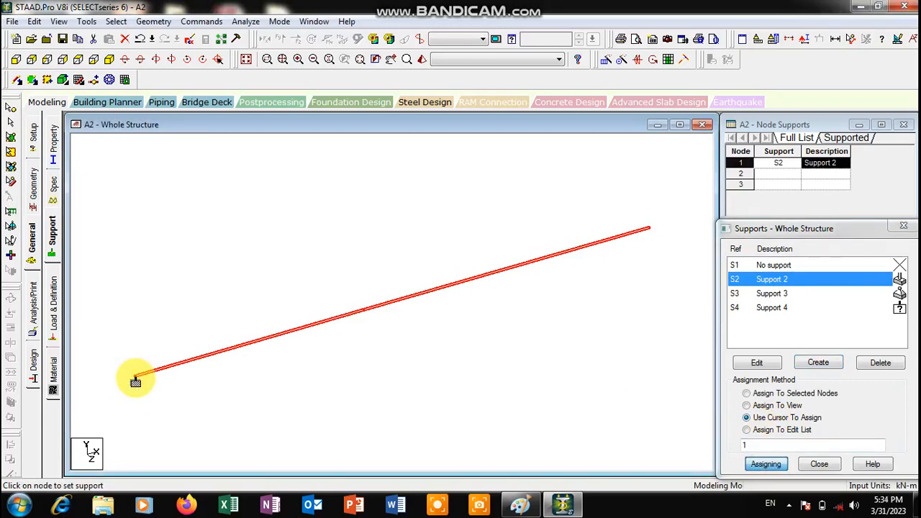
# Recheck support B in the Paint sketch and assign the Fixed But support S4 to middle node 2 in STAAD.Pro.
pyautogui.click(773, 307)
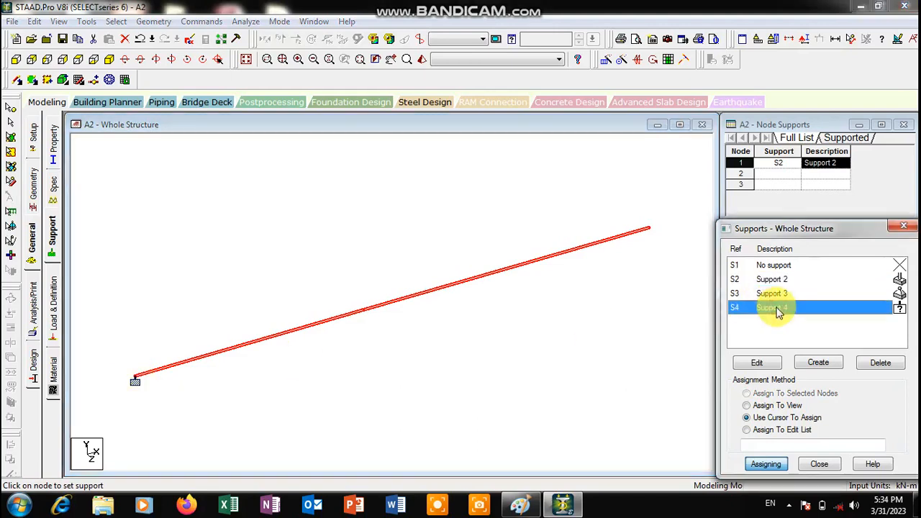
pyautogui.click(521, 504)
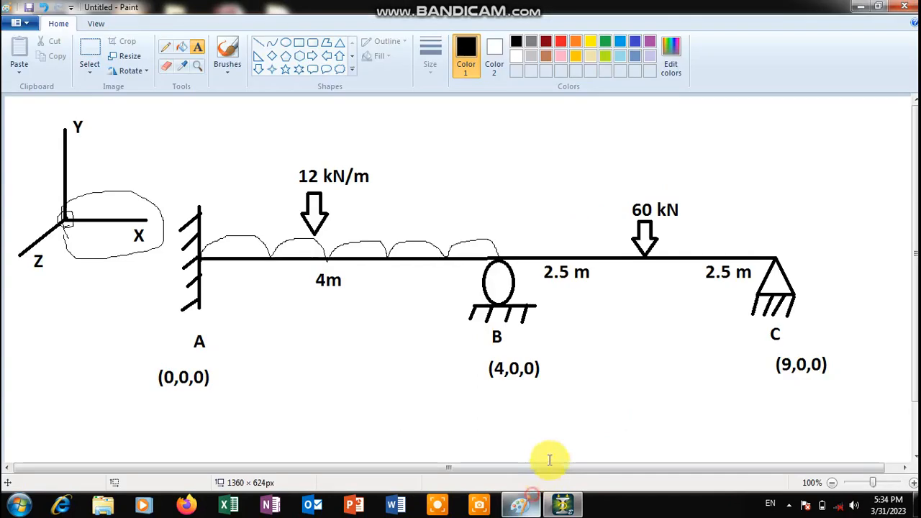
pyautogui.click(564, 503)
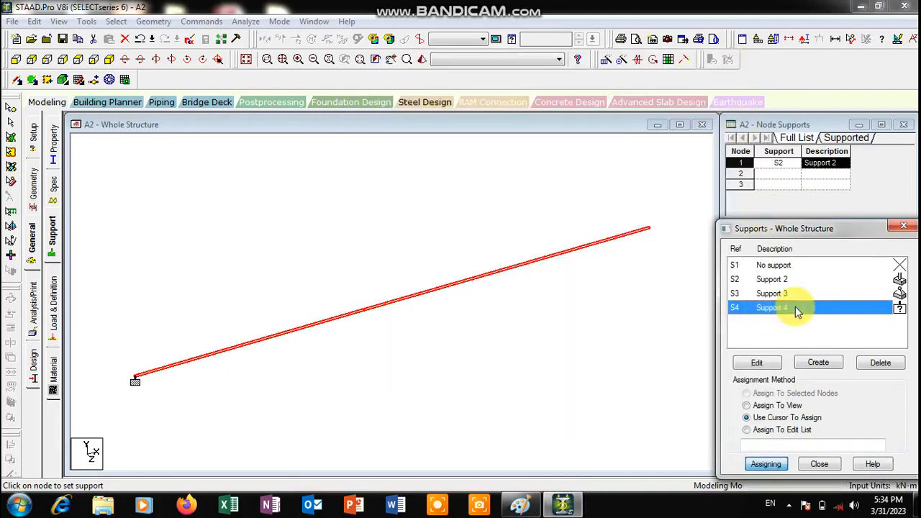
pyautogui.click(764, 465)
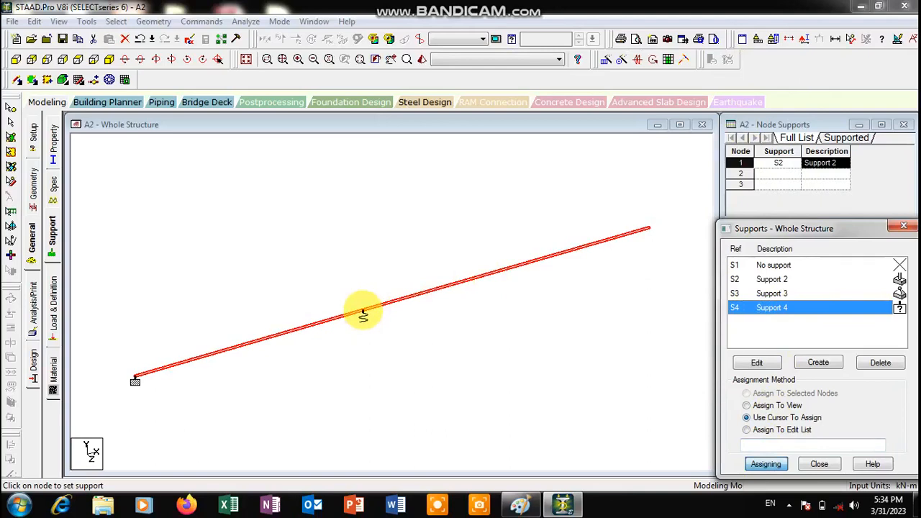
pyautogui.click(363, 315)
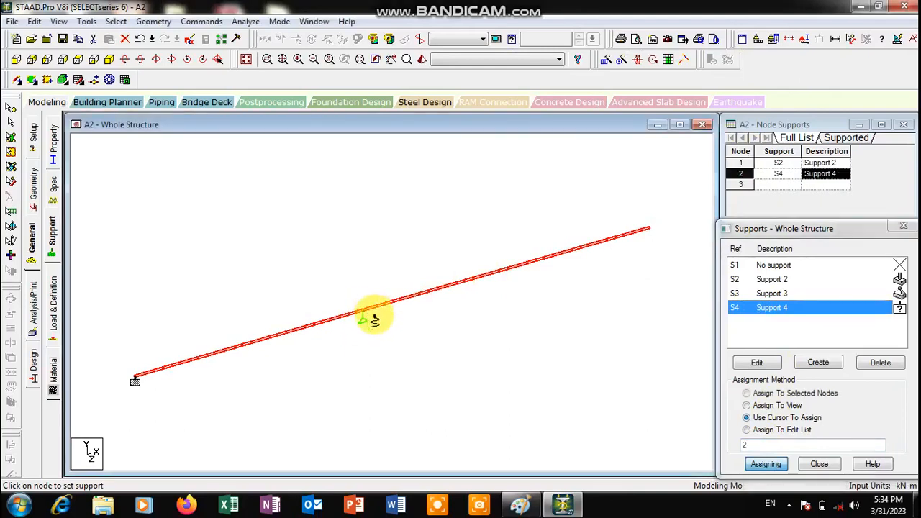
# Assign the pinned support S3 to end node 3, close the support windows and maximize the structure view.
pyautogui.click(774, 293)
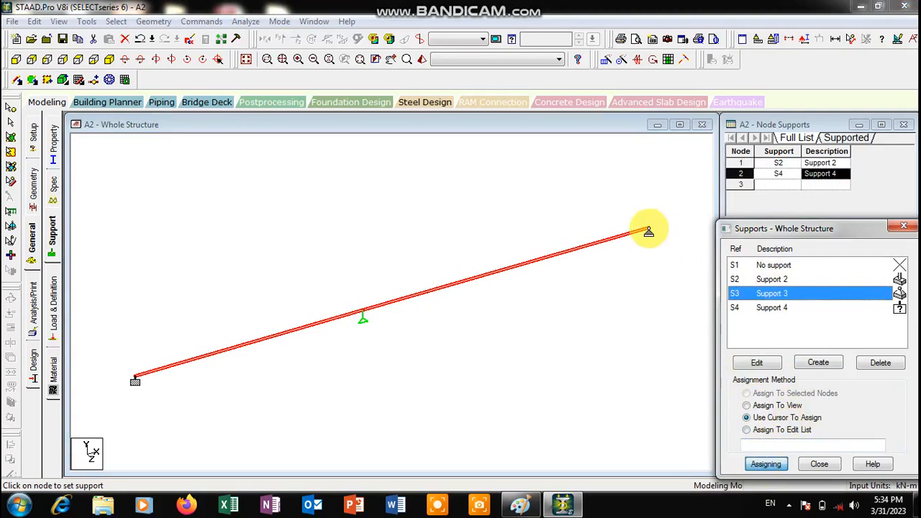
pyautogui.click(648, 231)
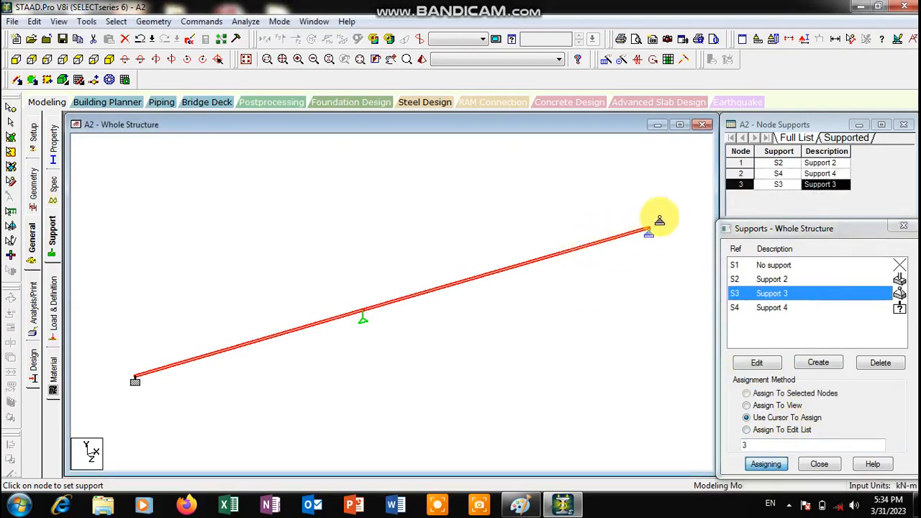
pyautogui.click(899, 227)
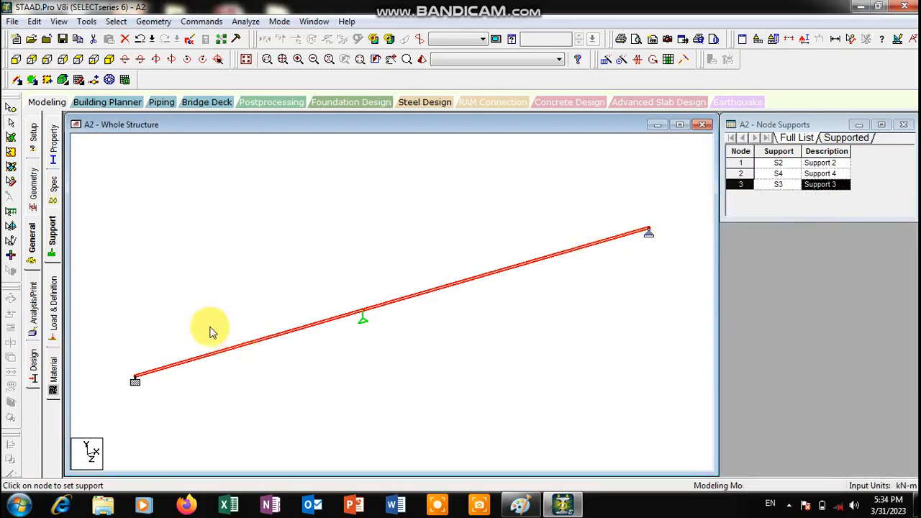
pyautogui.click(904, 126)
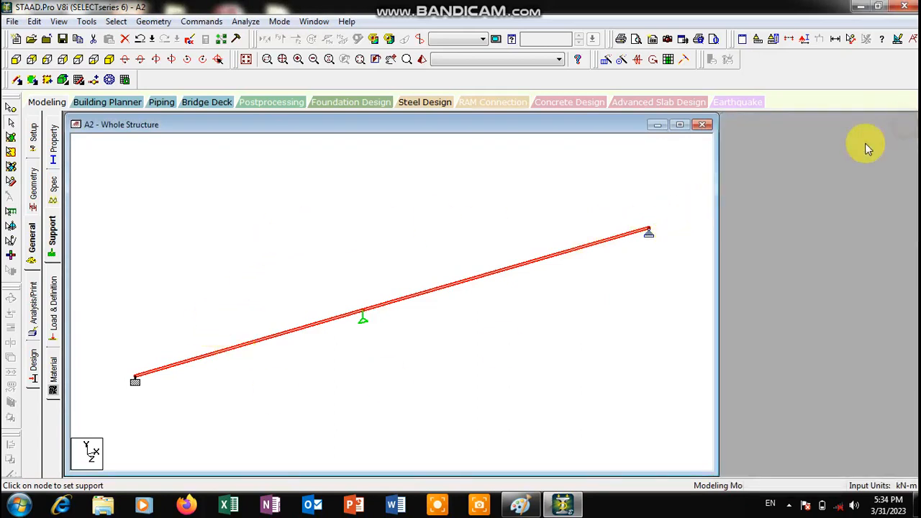
pyautogui.click(679, 125)
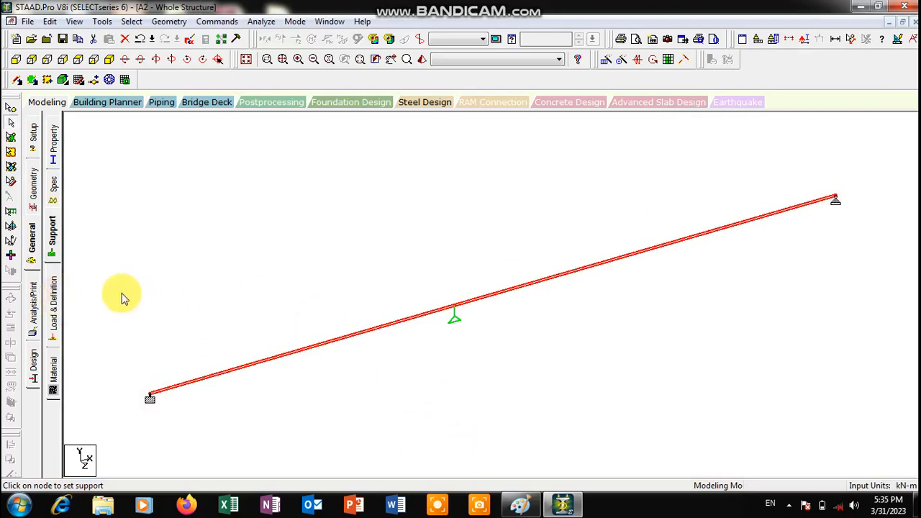
# Add primary load case 1 titled LL with the Live loading type under Load Cases Details.
pyautogui.click(54, 303)
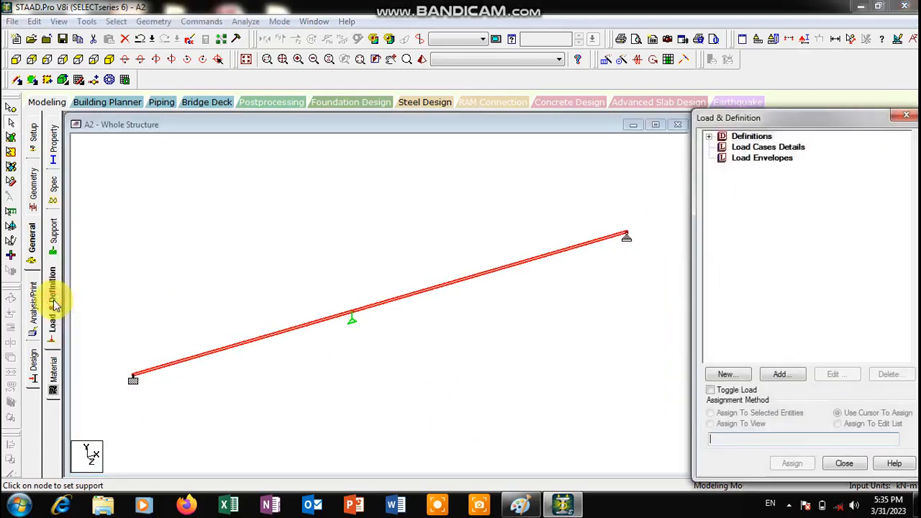
pyautogui.click(748, 148)
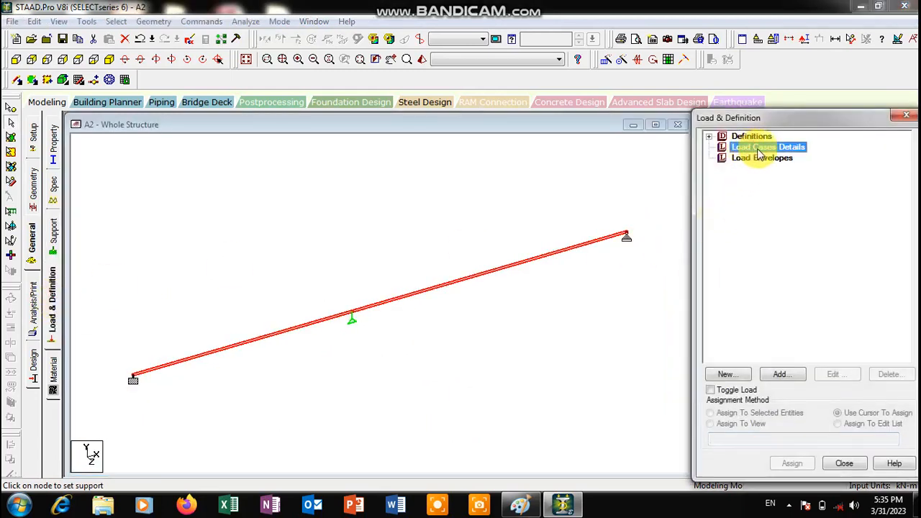
pyautogui.click(780, 371)
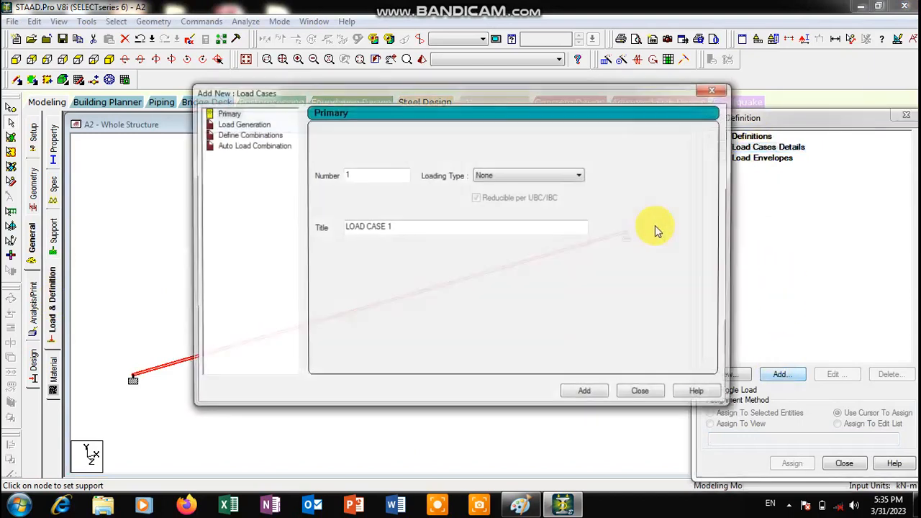
pyautogui.moveTo(352, 94); pyautogui.dragTo(233, 76)
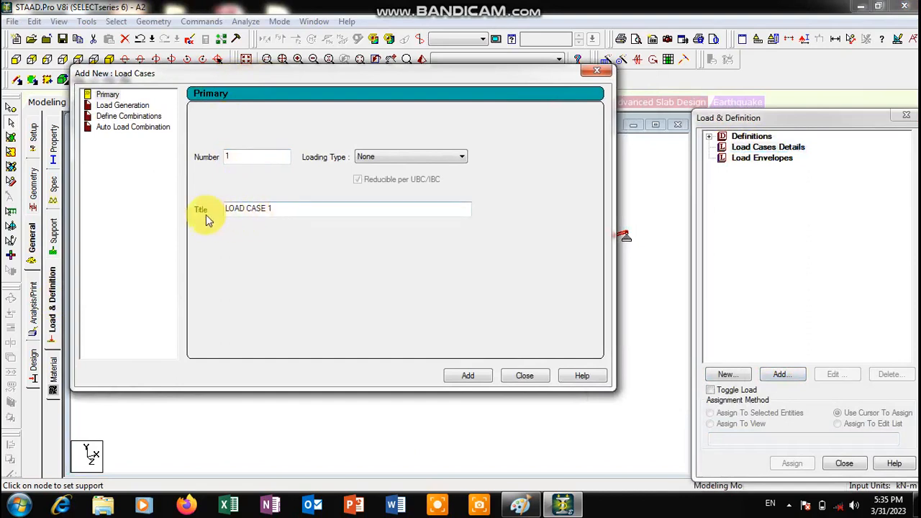
pyautogui.moveTo(273, 208); pyautogui.dragTo(199, 196)
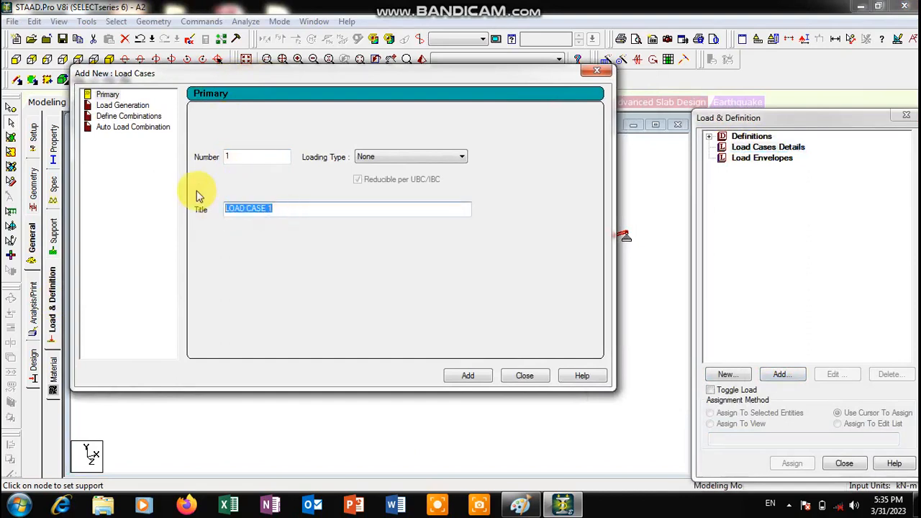
pyautogui.write('L')
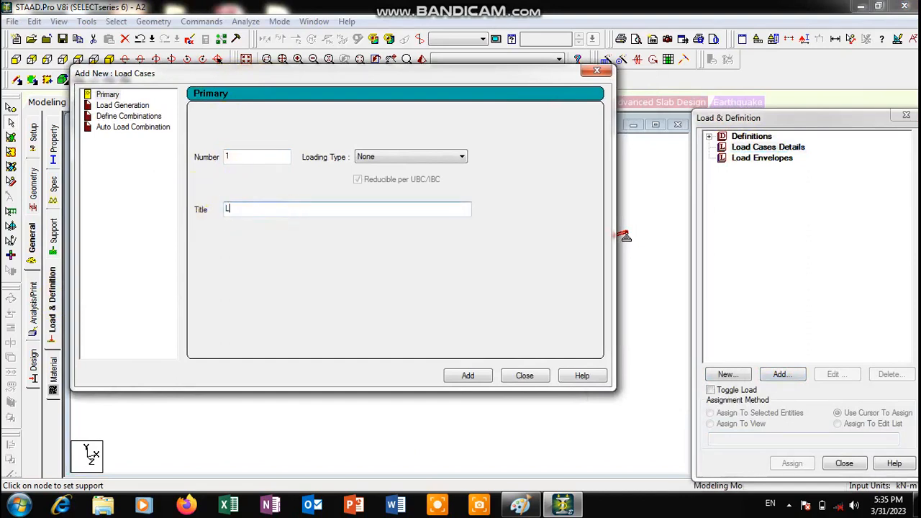
pyautogui.write('L')
pyautogui.click(386, 156)
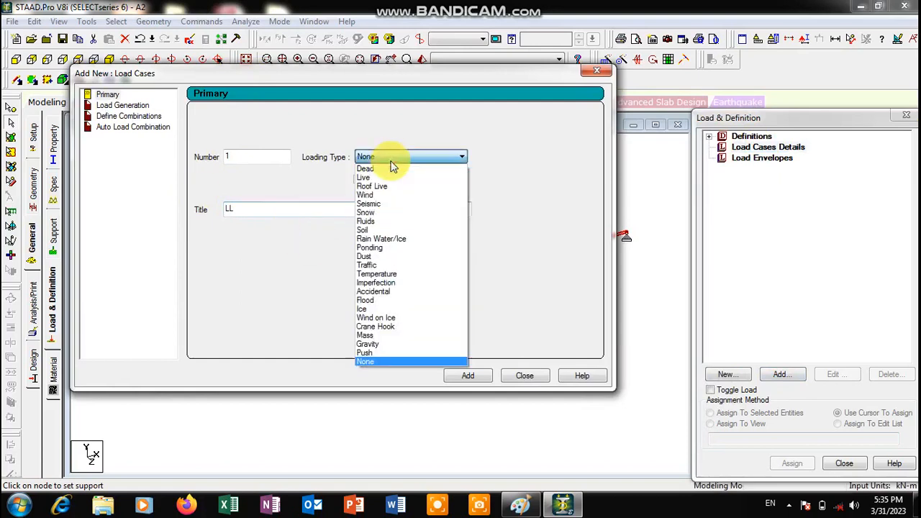
pyautogui.click(379, 179)
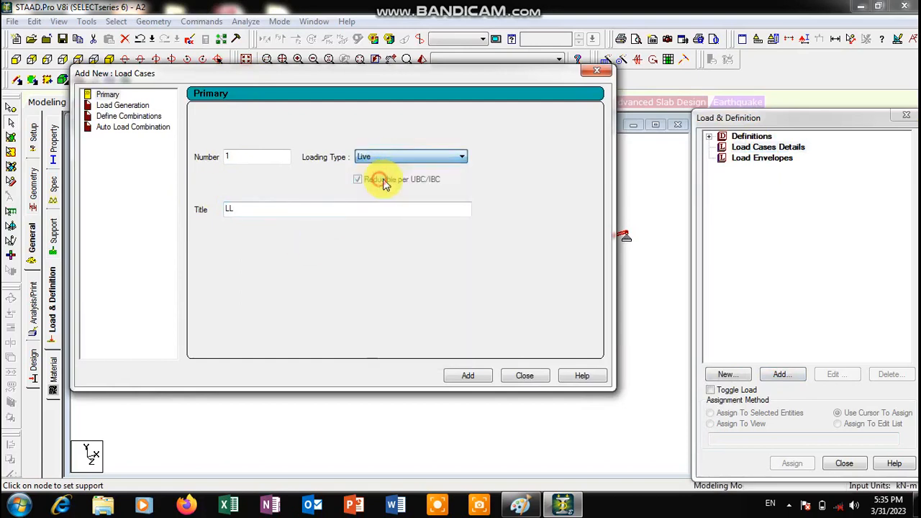
pyautogui.click(464, 374)
# Add primary load case 2 titled DL with the Dead loading type and close the load case dialog.
pyautogui.moveTo(282, 208); pyautogui.dragTo(201, 210)
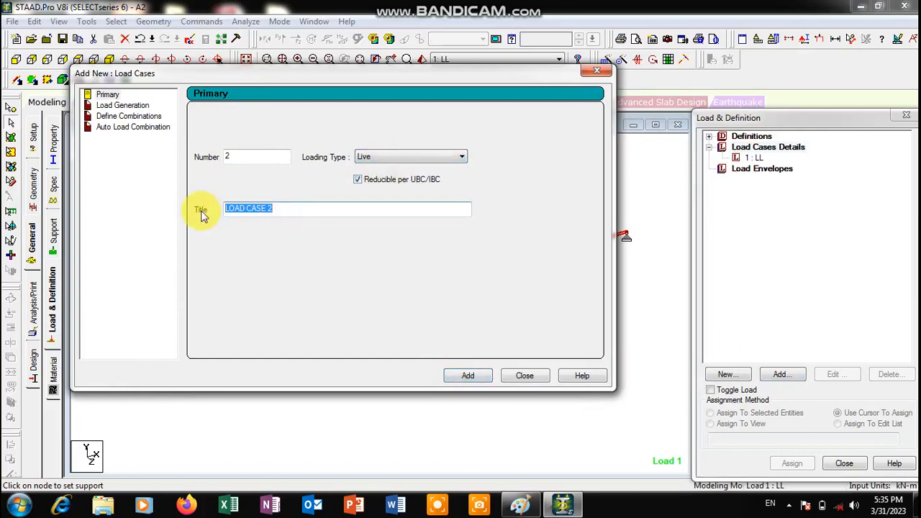
pyautogui.write('DL')
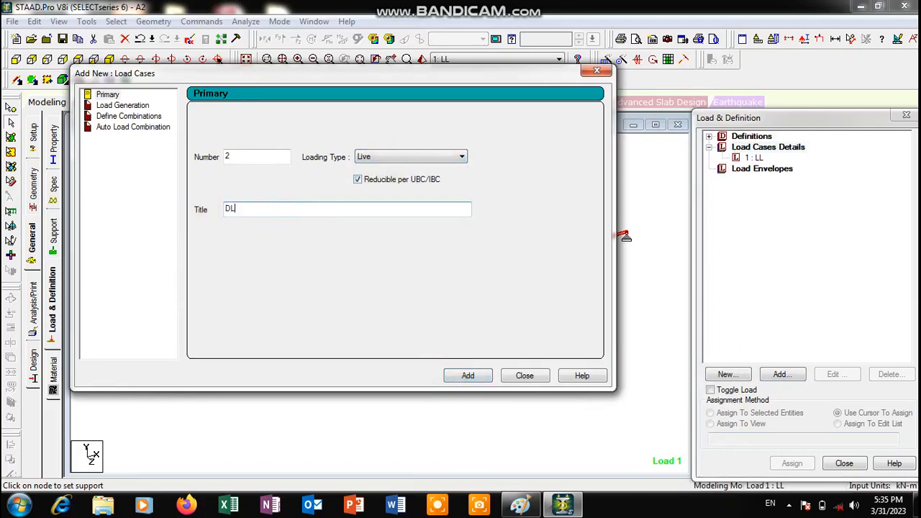
pyautogui.click(382, 156)
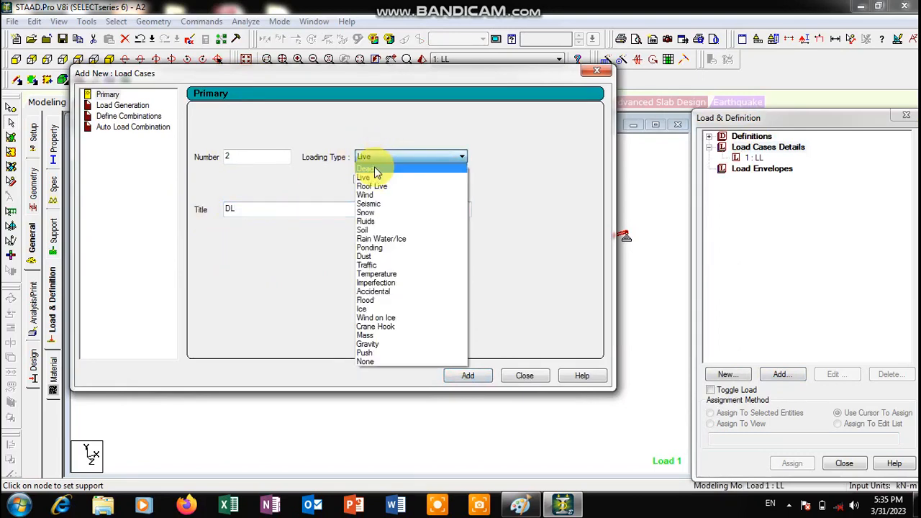
pyautogui.click(373, 170)
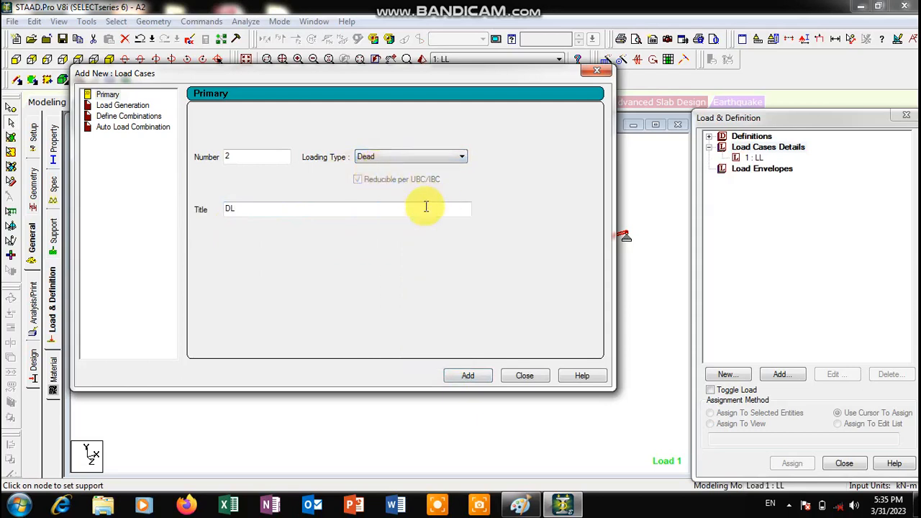
pyautogui.click(466, 376)
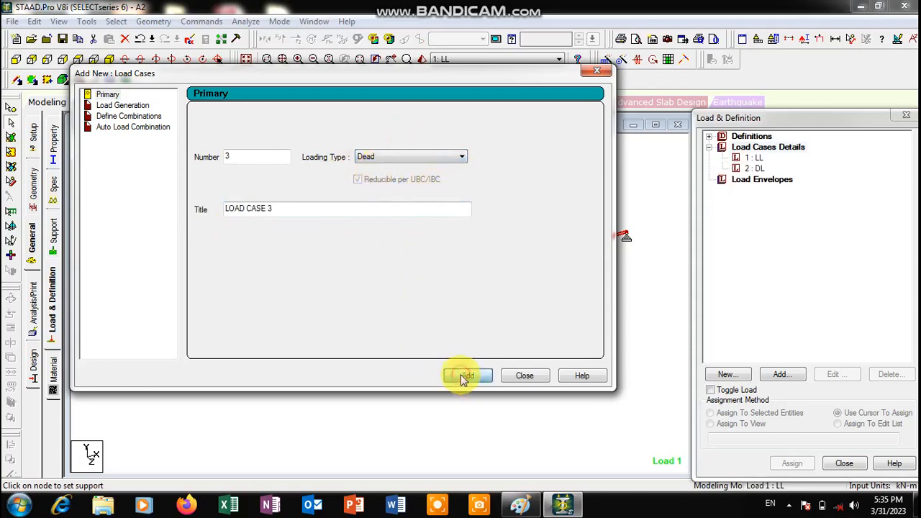
pyautogui.click(596, 74)
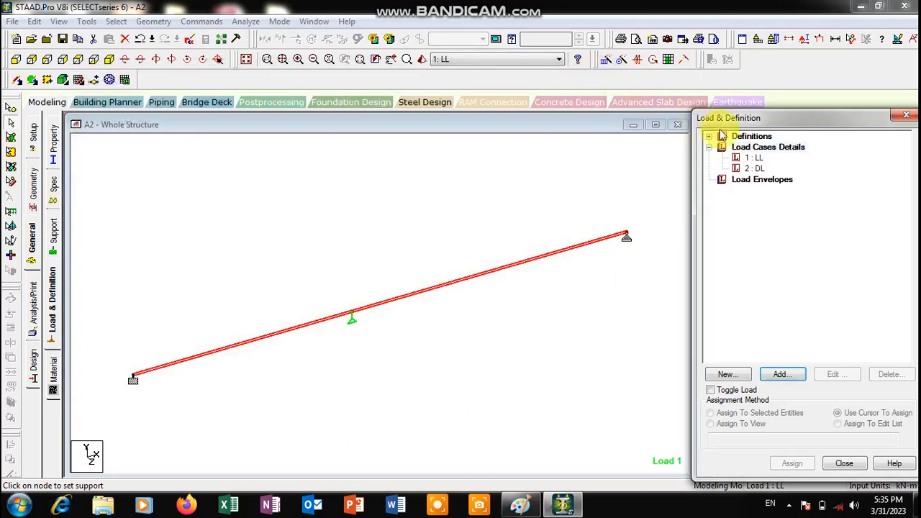
# Open the Selfweight Load definition for load case 2 DL.
pyautogui.click(756, 169)
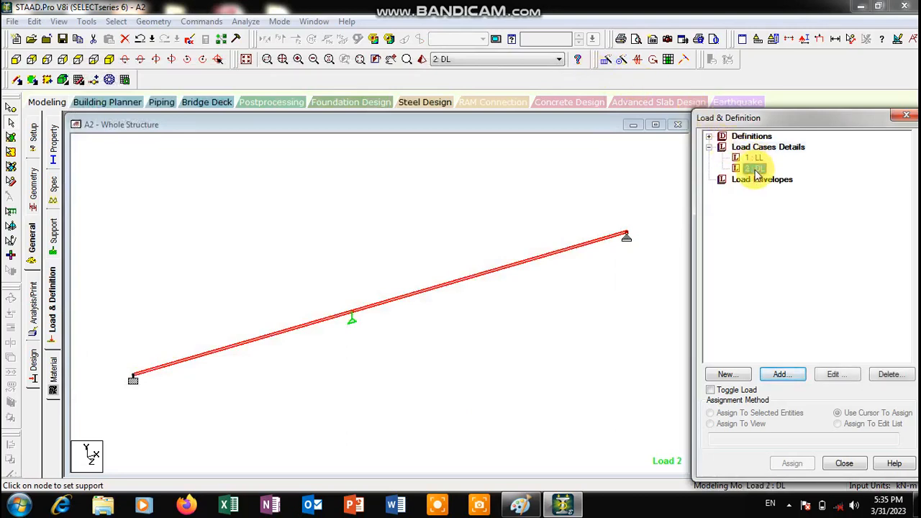
pyautogui.click(782, 376)
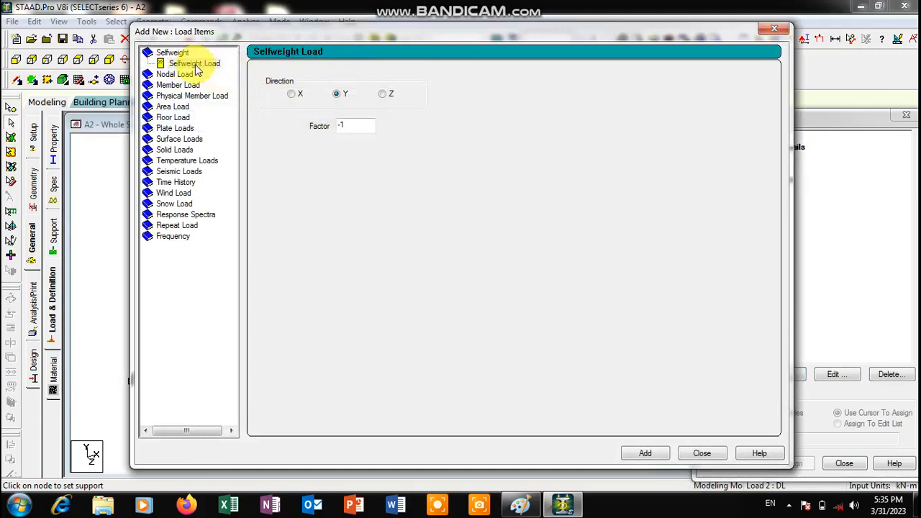
pyautogui.click(196, 64)
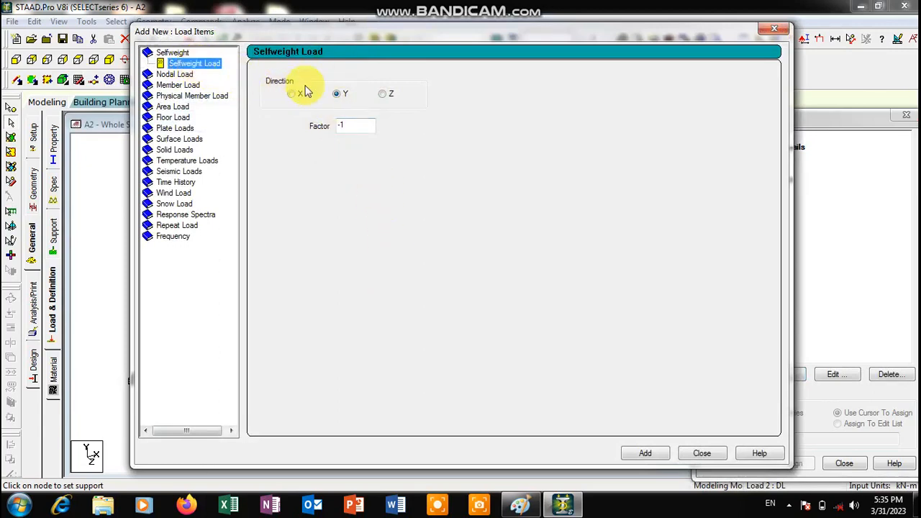
# In the Paint sketch, circle the Y axis with the Pencil and draw a downward arrow above support B.
pyautogui.click(522, 504)
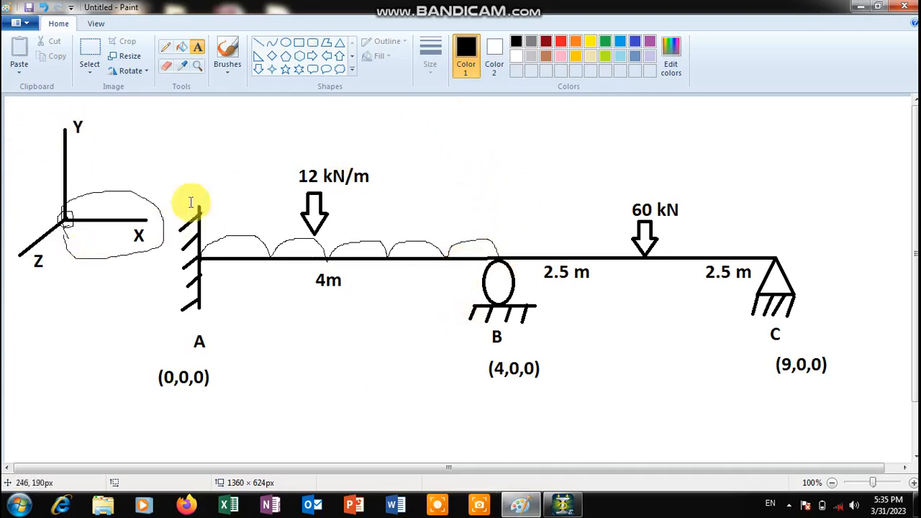
pyautogui.click(165, 47)
pyautogui.moveTo(76, 205)
pyautogui.mouseDown()
pyautogui.moveTo(67, 118)
pyautogui.moveTo(68, 206)
pyautogui.mouseUp()
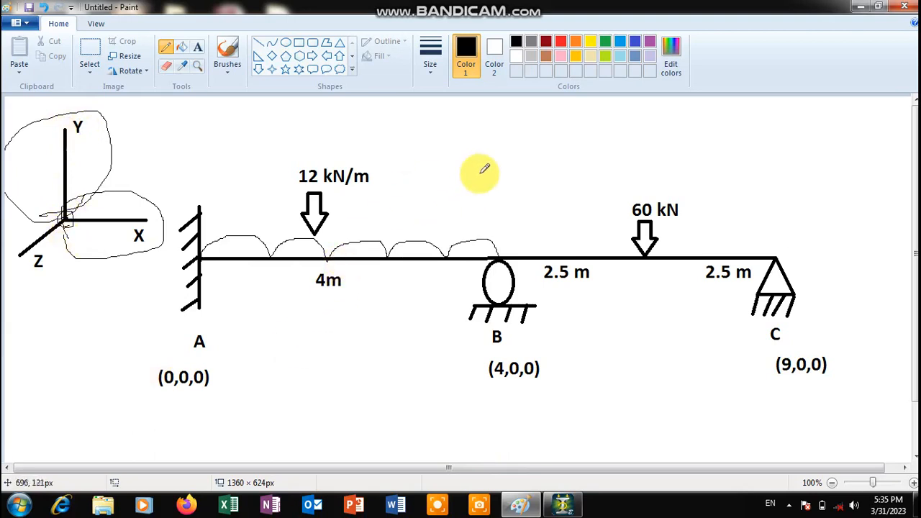
pyautogui.moveTo(492, 128)
pyautogui.mouseDown()
pyautogui.moveTo(488, 208)
pyautogui.moveTo(497, 182)
pyautogui.mouseUp()
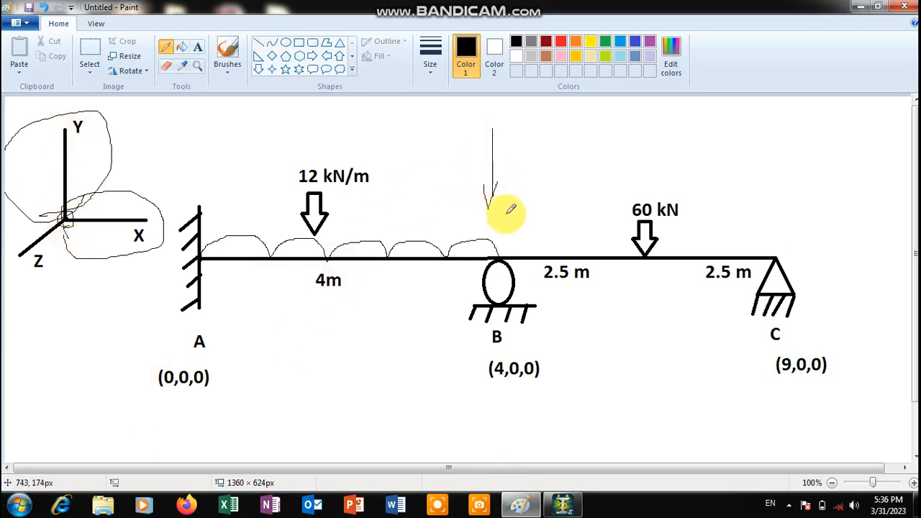
# Save the structure in STAAD.Pro and add a selfweight load in direction Y with factor -1 to load case DL.
pyautogui.click(562, 504)
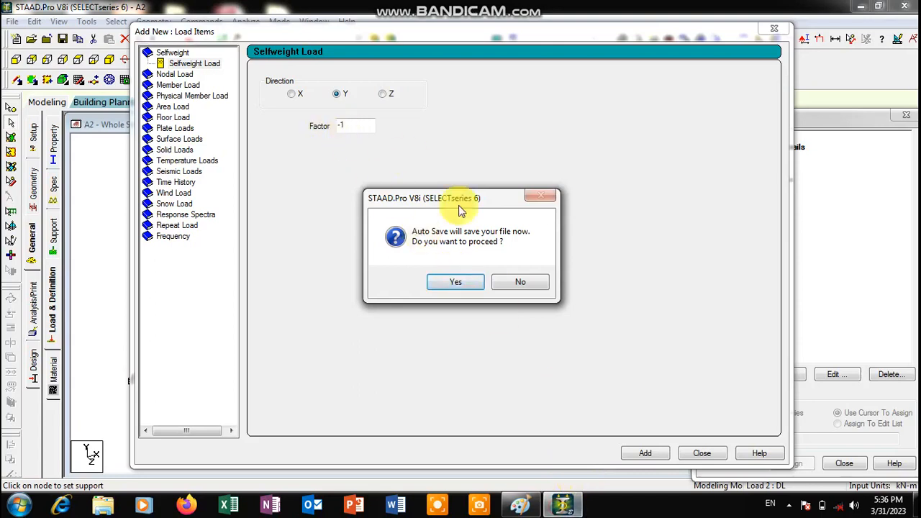
pyautogui.click(456, 282)
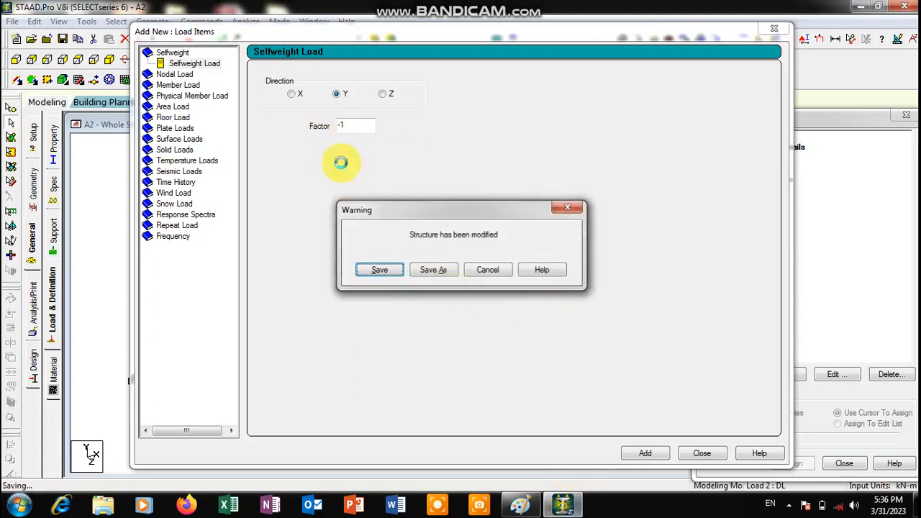
pyautogui.press('Return')
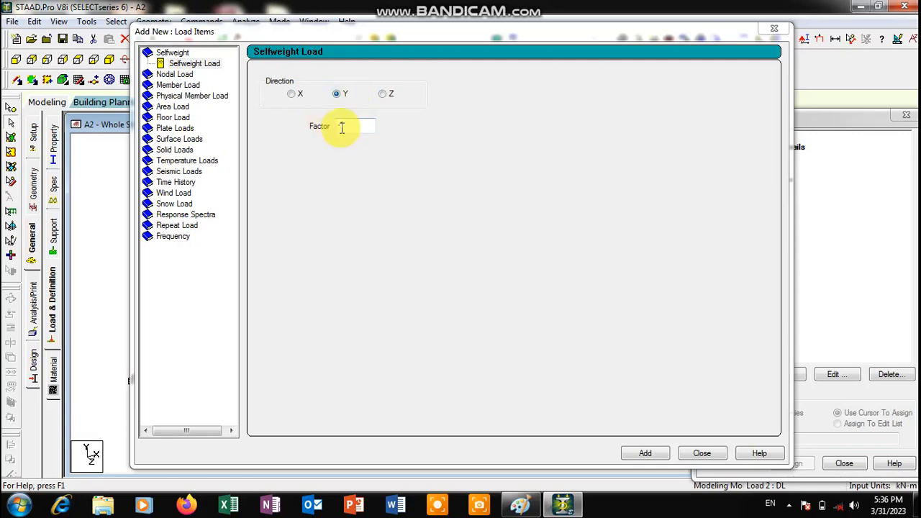
pyautogui.click(649, 452)
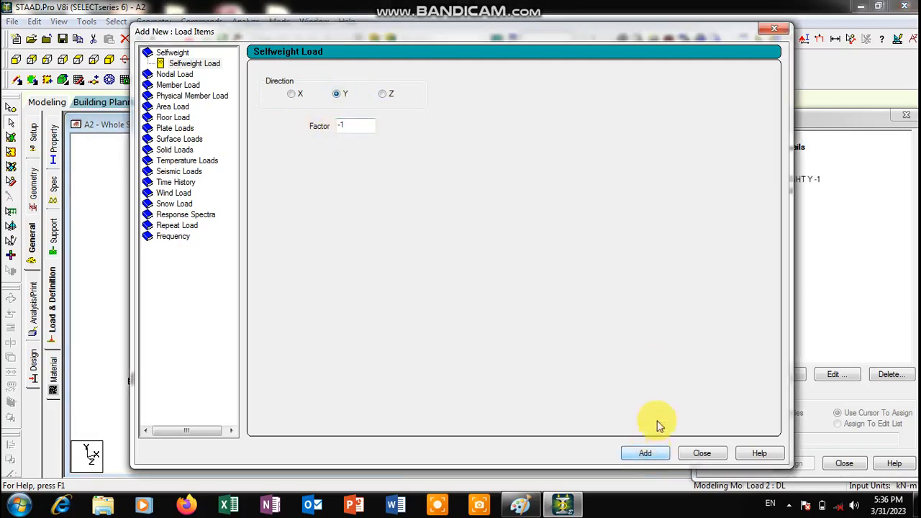
pyautogui.click(774, 30)
# Select load case 1 LL, undo the downward arrow above support B in Paint and return to STAAD.Pro.
pyautogui.click(753, 157)
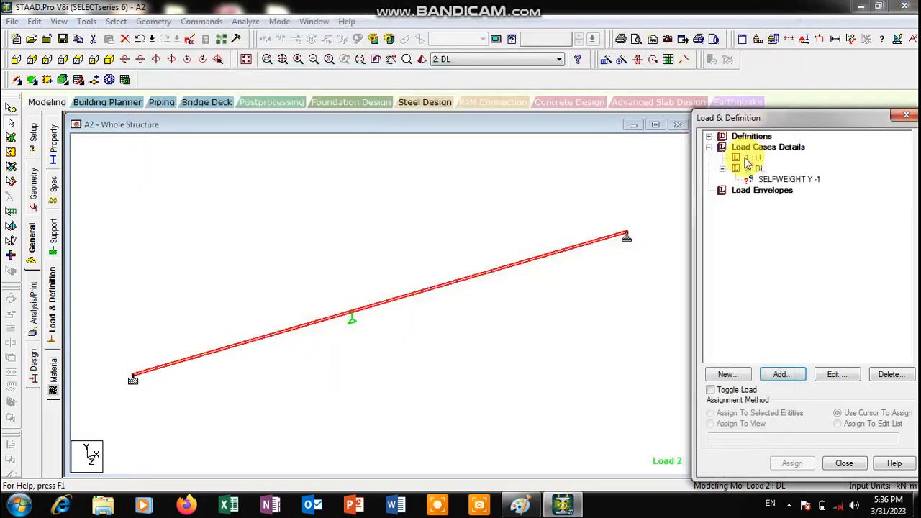
pyautogui.click(519, 503)
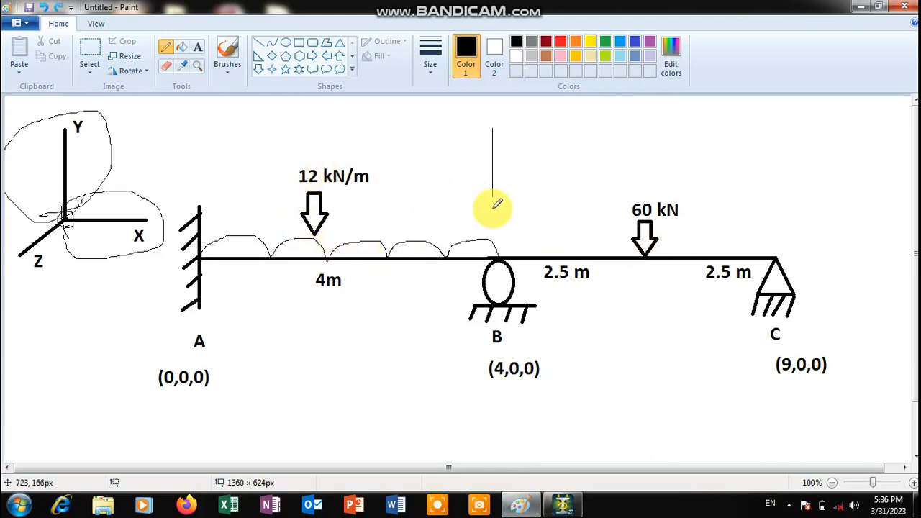
pyautogui.hotkey('ctrl', 'z')
pyautogui.click(561, 502)
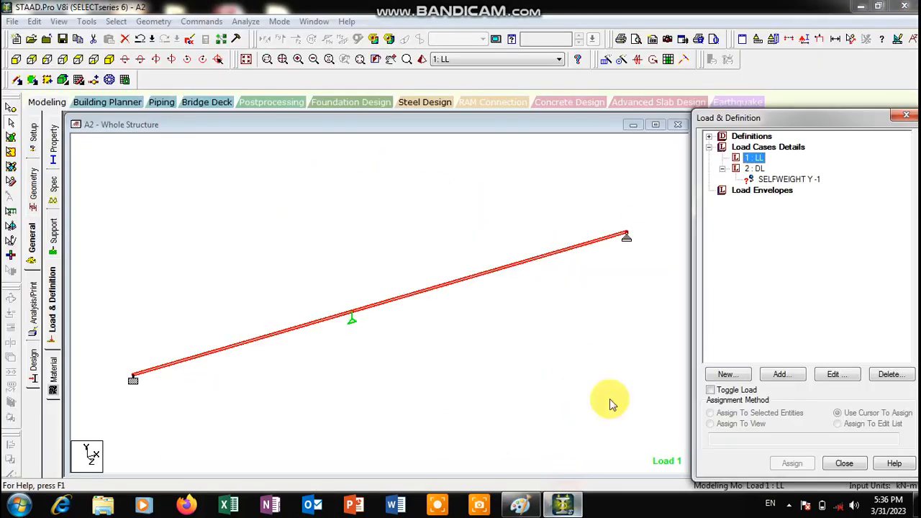
# Open the Uniform Force member load definition for load case LL and reposition its dialog.
pyautogui.click(782, 374)
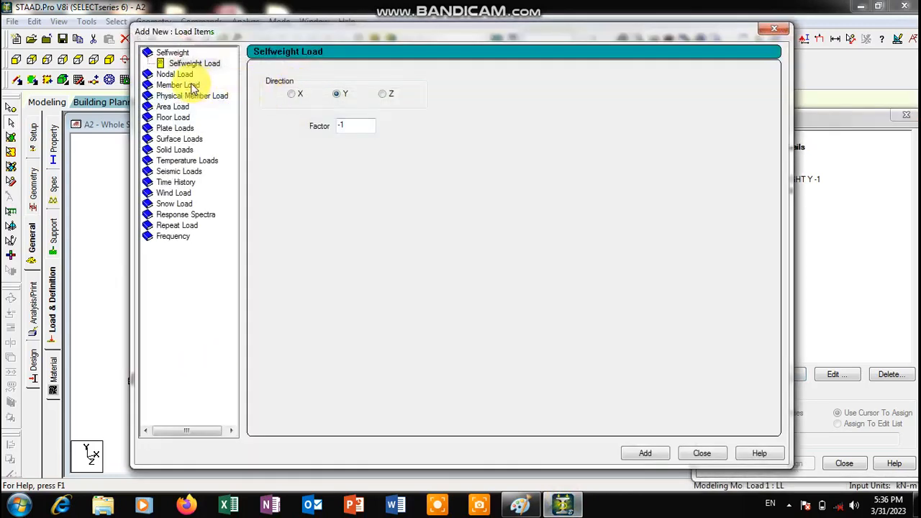
pyautogui.click(191, 86)
pyautogui.moveTo(525, 28); pyautogui.dragTo(457, 41)
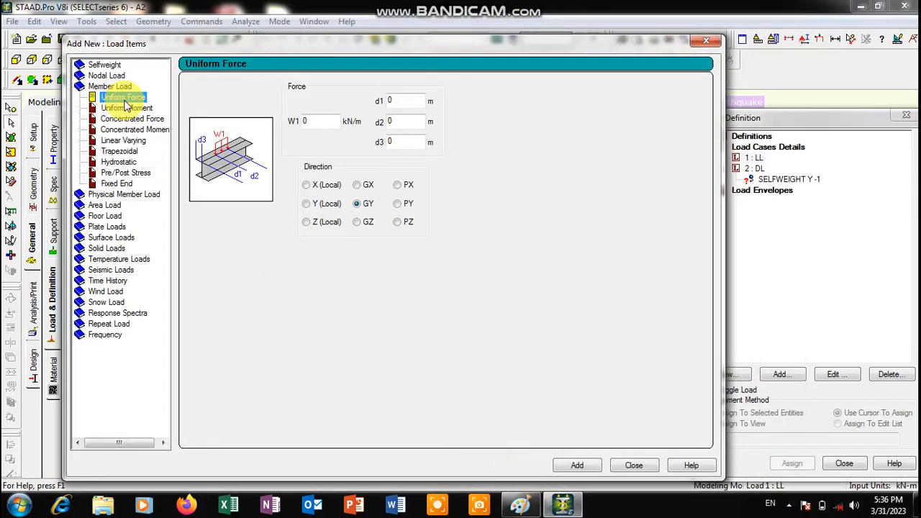
# Circle the 12 kN/m load in the Paint sketch and draw a downward arrow beside it.
pyautogui.click(504, 496)
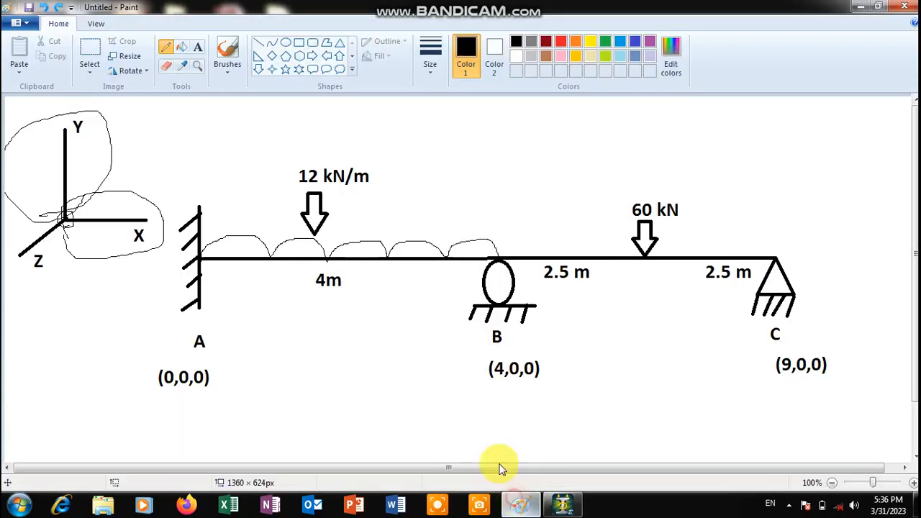
pyautogui.moveTo(292, 164)
pyautogui.mouseDown()
pyautogui.moveTo(362, 148)
pyautogui.moveTo(391, 180)
pyautogui.moveTo(271, 165)
pyautogui.mouseUp()
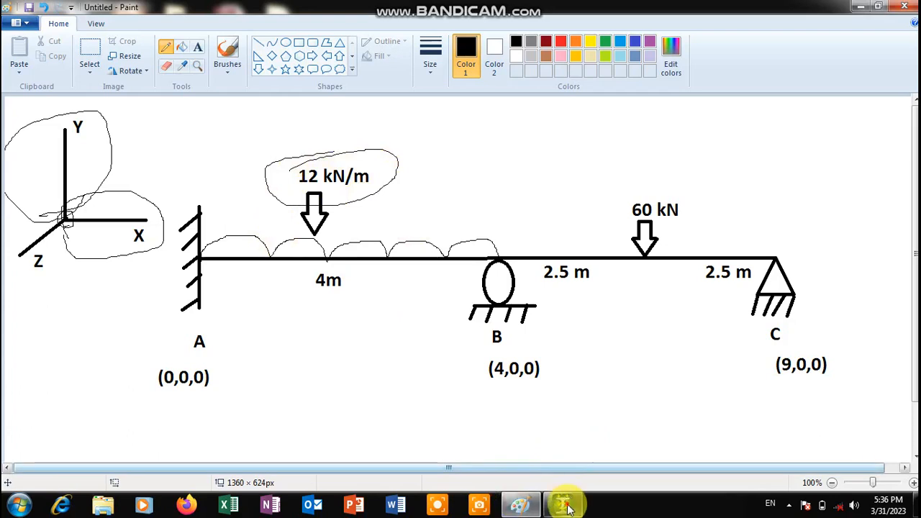
pyautogui.click(565, 502)
pyautogui.click(519, 503)
pyautogui.click(400, 137)
pyautogui.moveTo(402, 162)
pyautogui.mouseDown()
pyautogui.moveTo(406, 203)
pyautogui.moveTo(418, 182)
pyautogui.mouseUp()
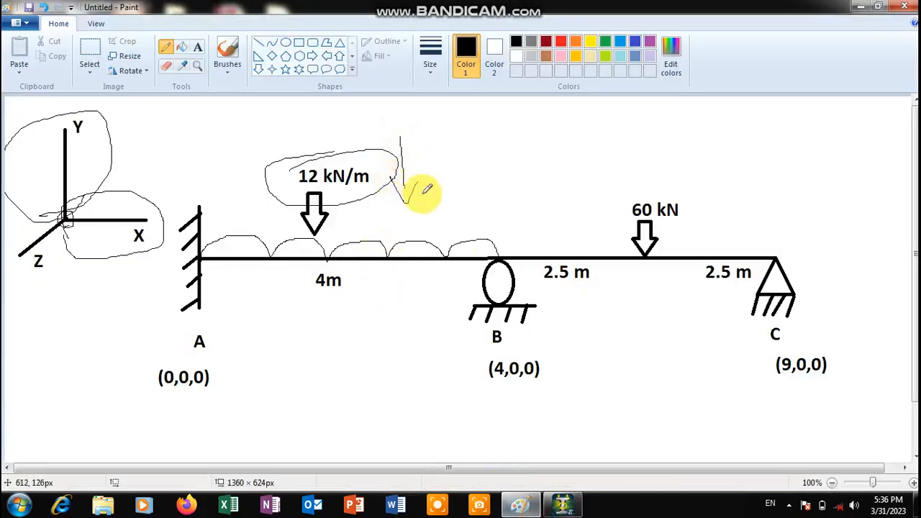
# Set the uniform force W1 to -12 kN/m in STAAD.Pro.
pyautogui.click(565, 502)
pyautogui.click(315, 121)
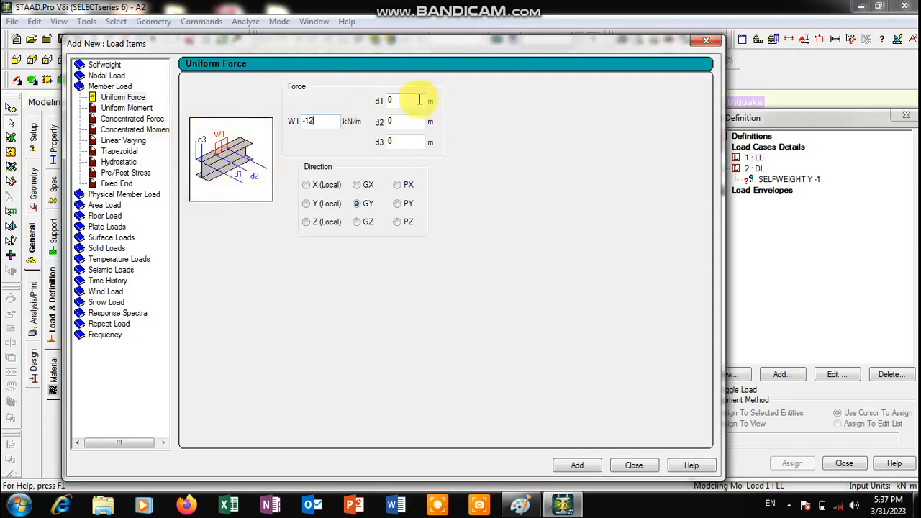
# In Paint, mark the ends of span A-B and sketch a small dimension line labelled D above the beam.
pyautogui.click(520, 504)
pyautogui.moveTo(196, 266)
pyautogui.mouseDown()
pyautogui.moveTo(222, 241)
pyautogui.moveTo(487, 241)
pyautogui.moveTo(534, 259)
pyautogui.moveTo(477, 267)
pyautogui.moveTo(490, 241)
pyautogui.moveTo(496, 273)
pyautogui.mouseUp()
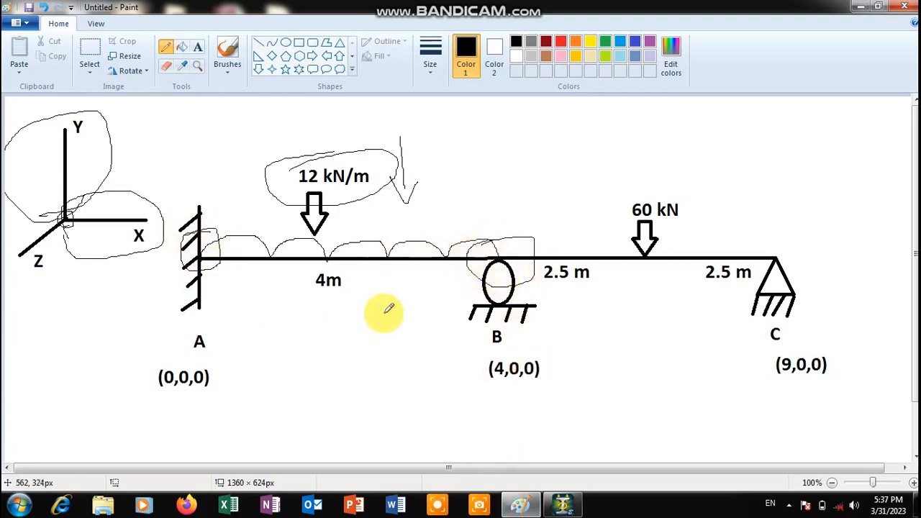
pyautogui.moveTo(516, 139)
pyautogui.mouseDown()
pyautogui.moveTo(558, 150)
pyautogui.moveTo(531, 186)
pyautogui.moveTo(497, 151)
pyautogui.mouseUp()
pyautogui.moveTo(551, 135)
pyautogui.mouseDown()
pyautogui.moveTo(539, 153)
pyautogui.moveTo(551, 139)
pyautogui.mouseUp()
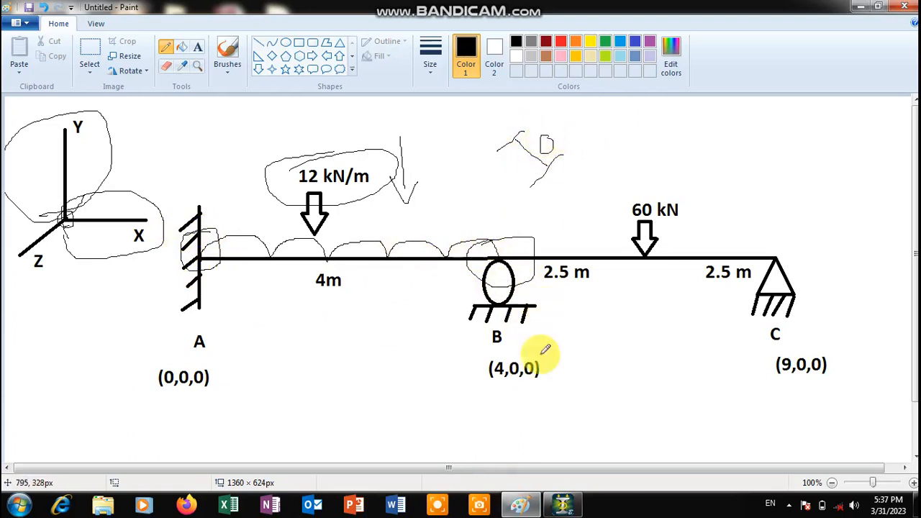
# Return to STAAD.Pro and add the -12 kN/m uniform force in direction GY to load case LL.
pyautogui.moveTo(563, 506)
pyautogui.click(565, 417)
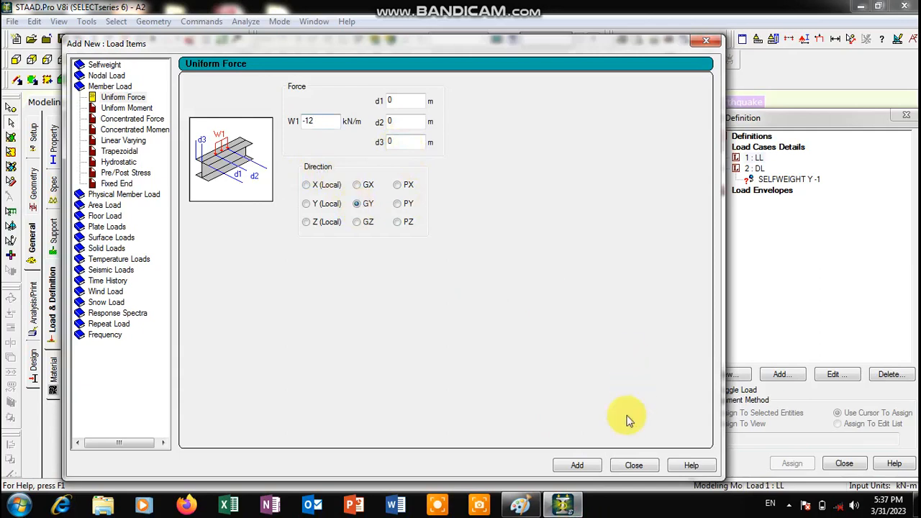
pyautogui.click(585, 462)
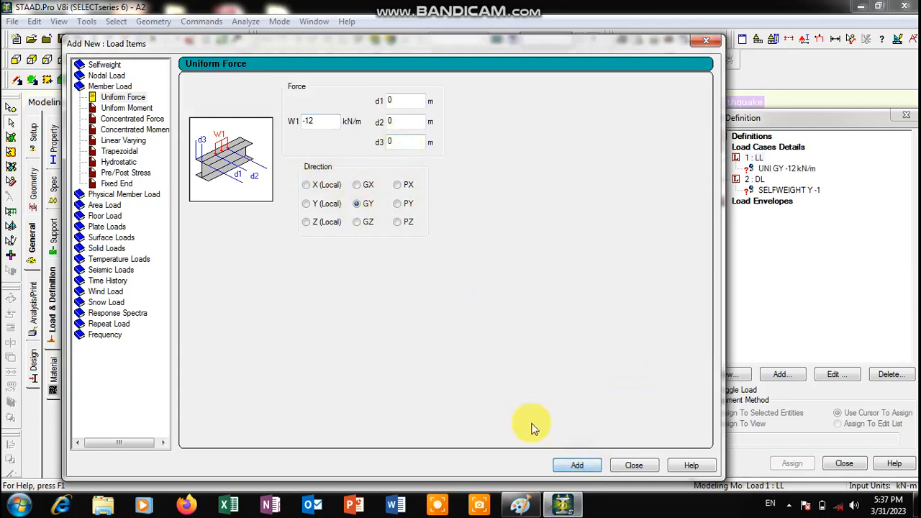
# Circle the 60 kN point load in the Paint sketch and return to STAAD.Pro.
pyautogui.click(521, 504)
pyautogui.moveTo(596, 195)
pyautogui.mouseDown()
pyautogui.moveTo(699, 195)
pyautogui.moveTo(643, 233)
pyautogui.moveTo(599, 200)
pyautogui.mouseUp()
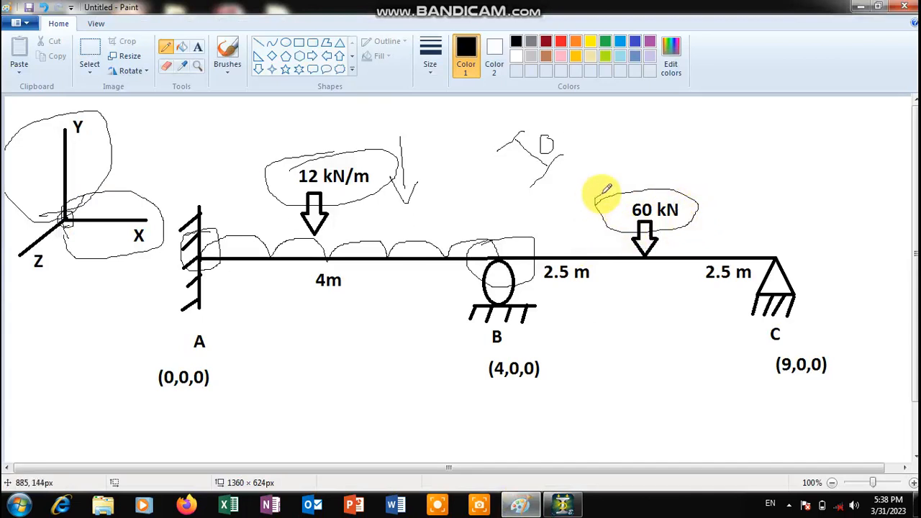
pyautogui.click(562, 504)
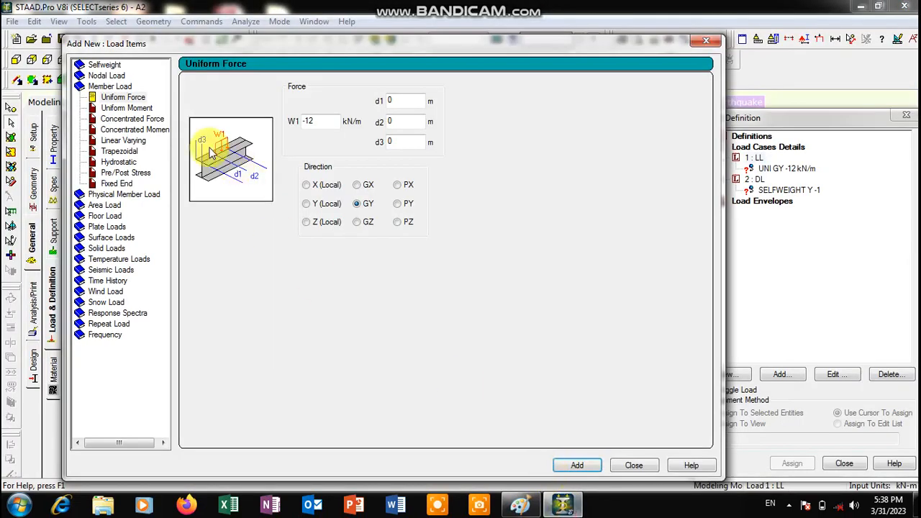
# Open the Concentrated Force member load definition and set force P to -60 kN.
pyautogui.click(133, 119)
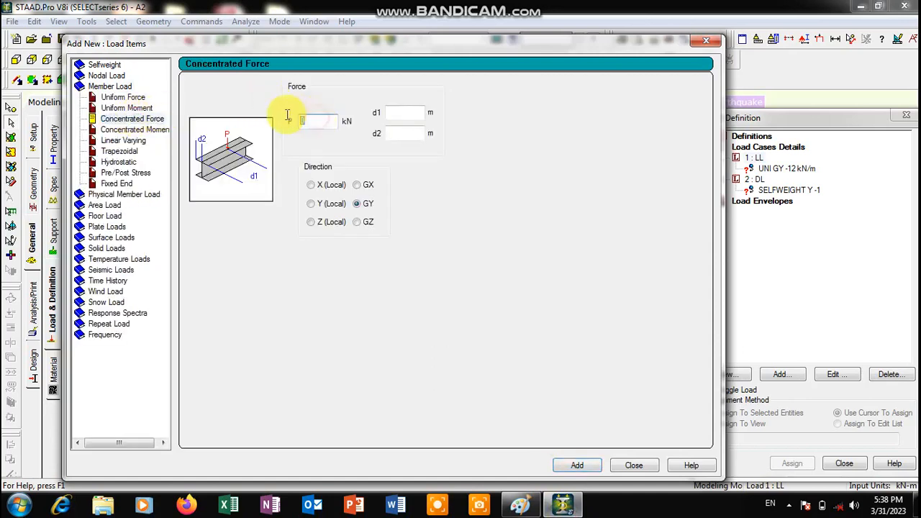
pyautogui.write('-60')
pyautogui.click(405, 113)
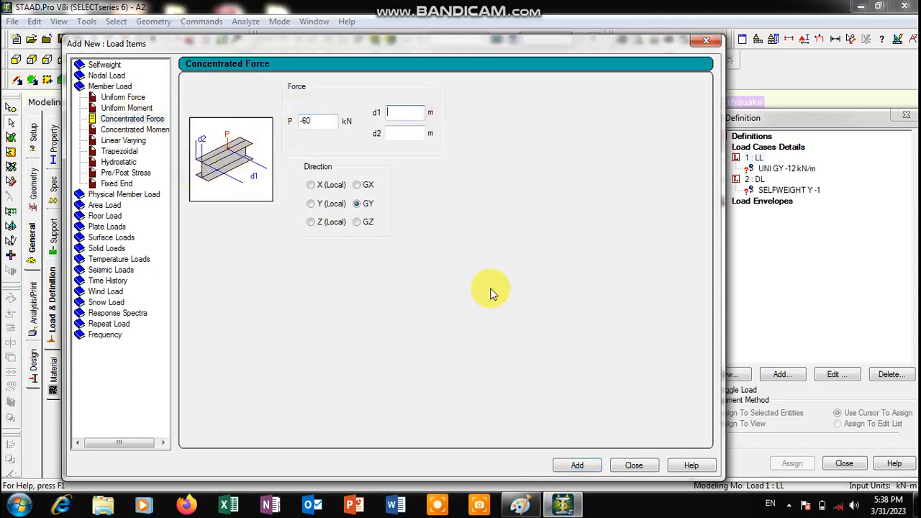
# Circle support B and the adjacent 2.5 m distance in the Paint sketch and return to STAAD.Pro.
pyautogui.click(520, 503)
pyautogui.moveTo(502, 218)
pyautogui.mouseDown()
pyautogui.moveTo(530, 261)
pyautogui.moveTo(487, 273)
pyautogui.moveTo(539, 241)
pyautogui.moveTo(543, 254)
pyautogui.moveTo(597, 246)
pyautogui.moveTo(590, 288)
pyautogui.moveTo(559, 294)
pyautogui.moveTo(529, 273)
pyautogui.mouseUp()
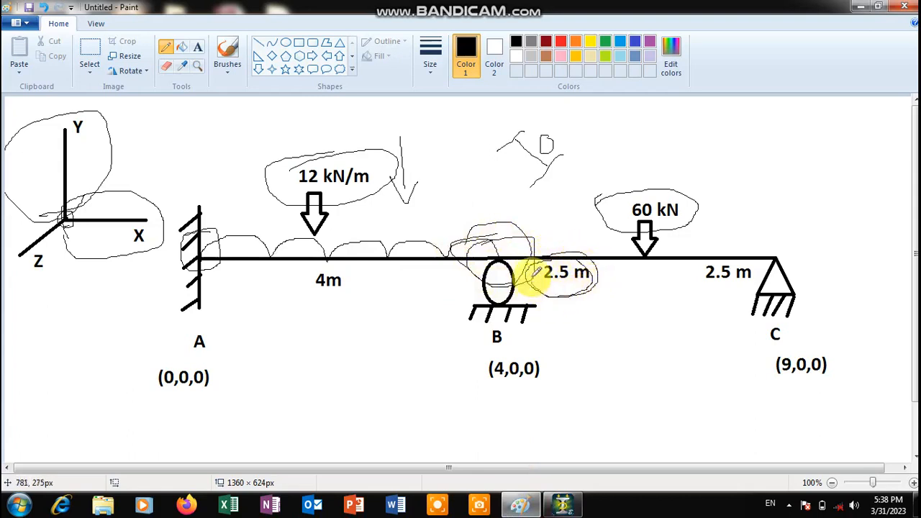
pyautogui.click(562, 504)
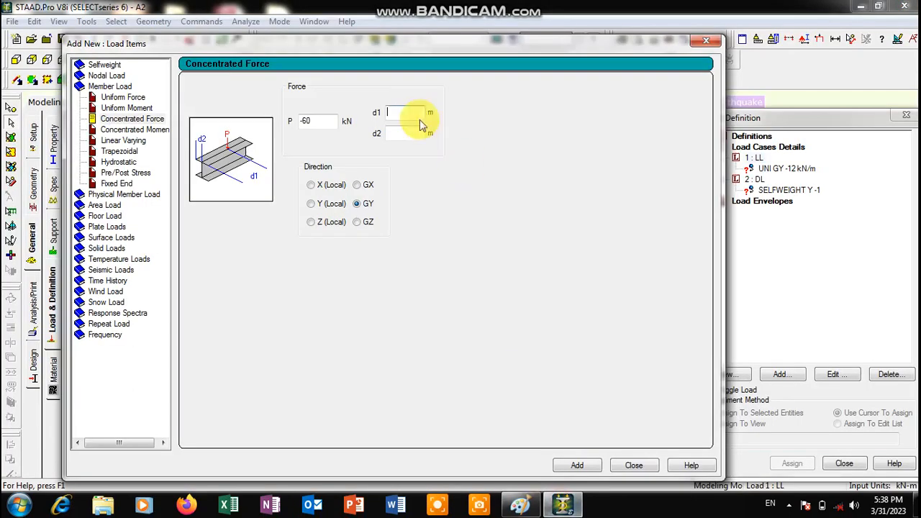
# Set distance d1 to 2.5 m for the -60 kN concentrated force in direction GY and add it to load case LL.
pyautogui.click(410, 112)
pyautogui.click(395, 131)
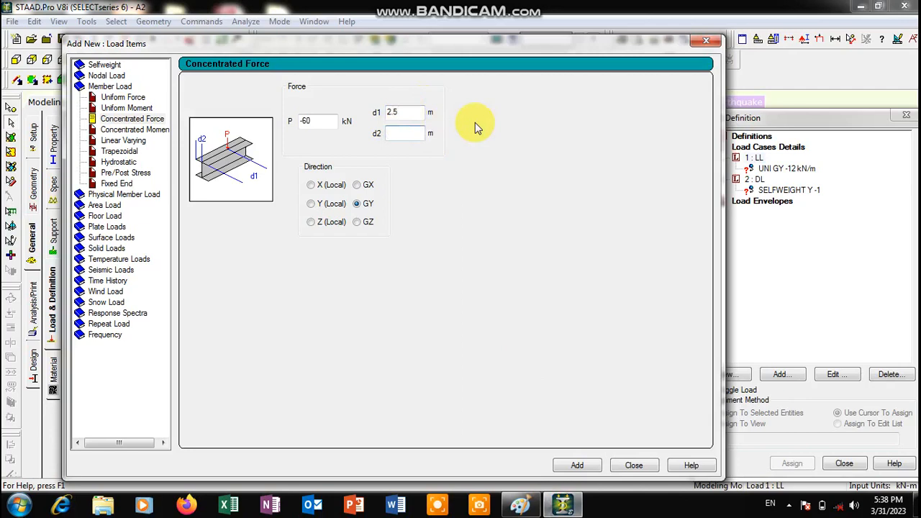
pyautogui.write('0')
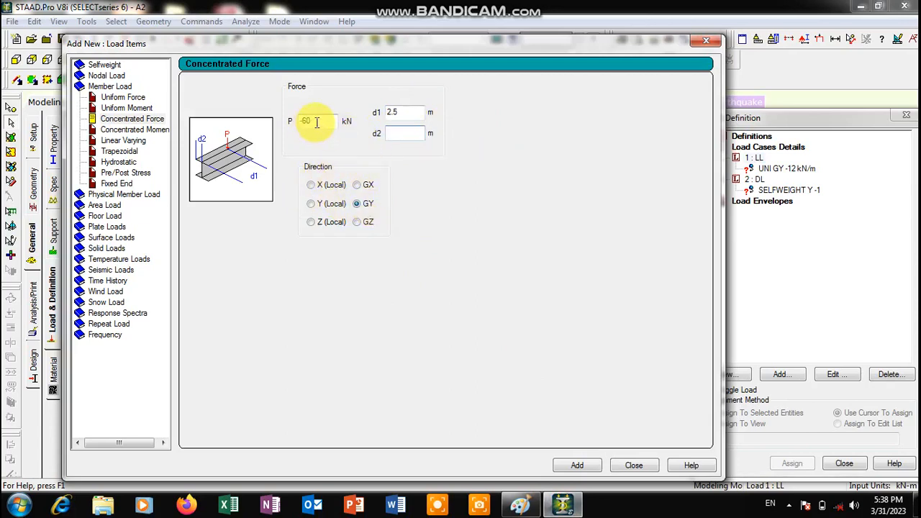
pyautogui.write('-60')
pyautogui.moveTo(420, 112); pyautogui.dragTo(385, 113)
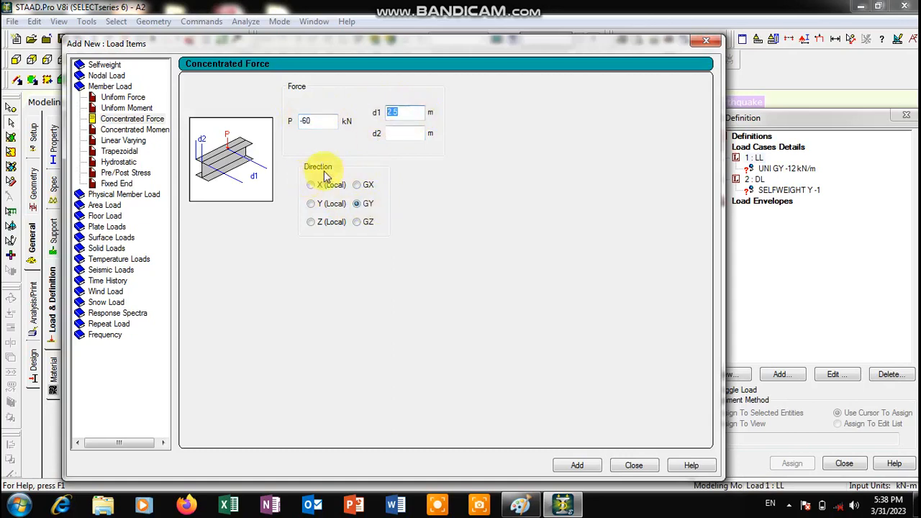
pyautogui.click(585, 465)
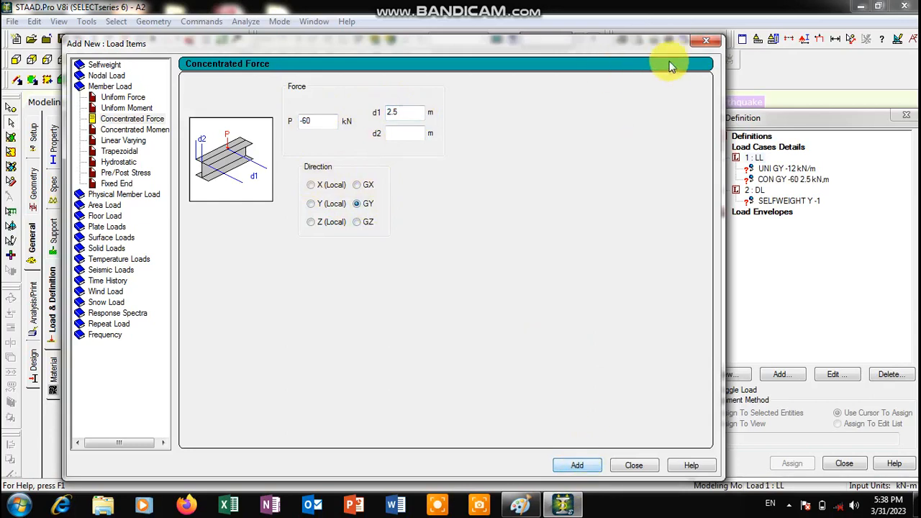
pyautogui.click(708, 42)
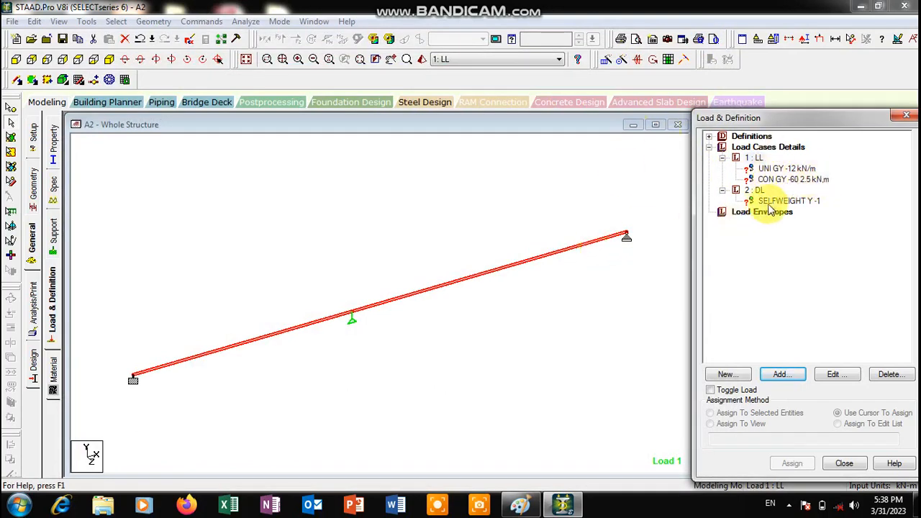
# Assign the -12 kN/m uniform load to the first span A-B and the -60 kN concentrated load to the second span B-C.
pyautogui.click(783, 170)
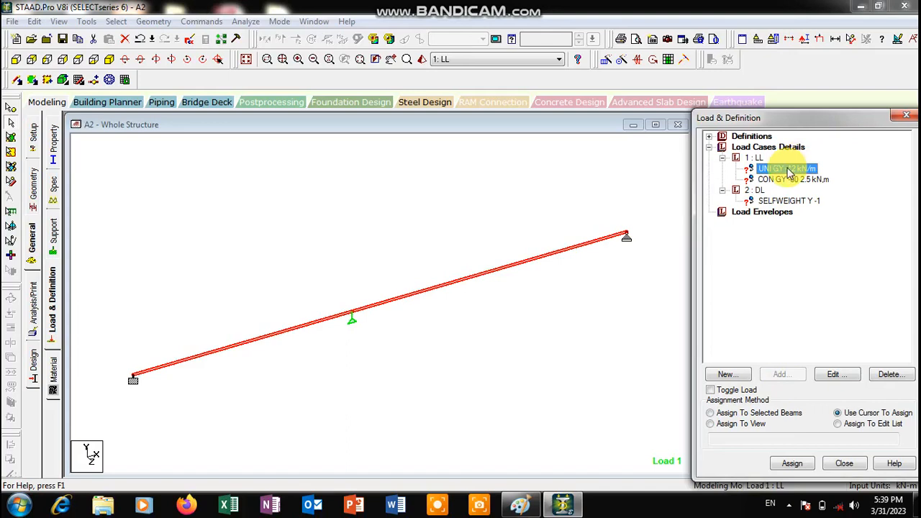
pyautogui.click(769, 201)
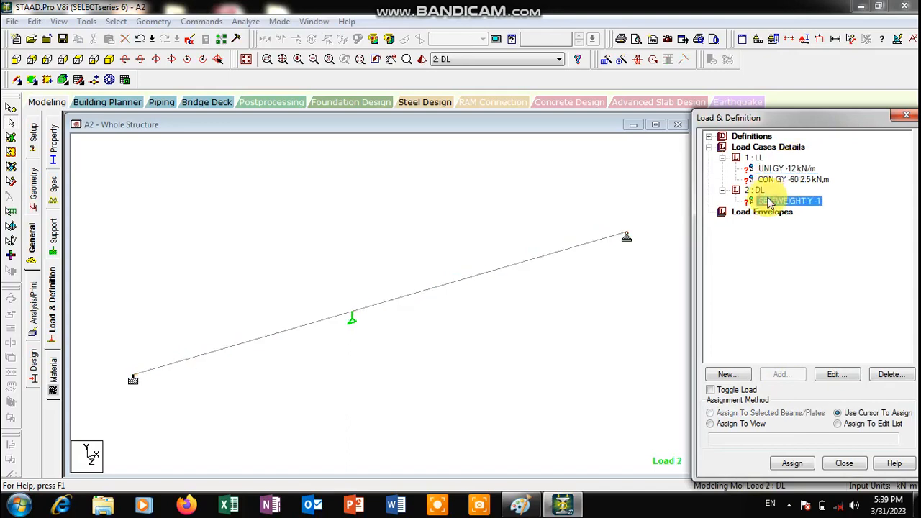
pyautogui.click(769, 181)
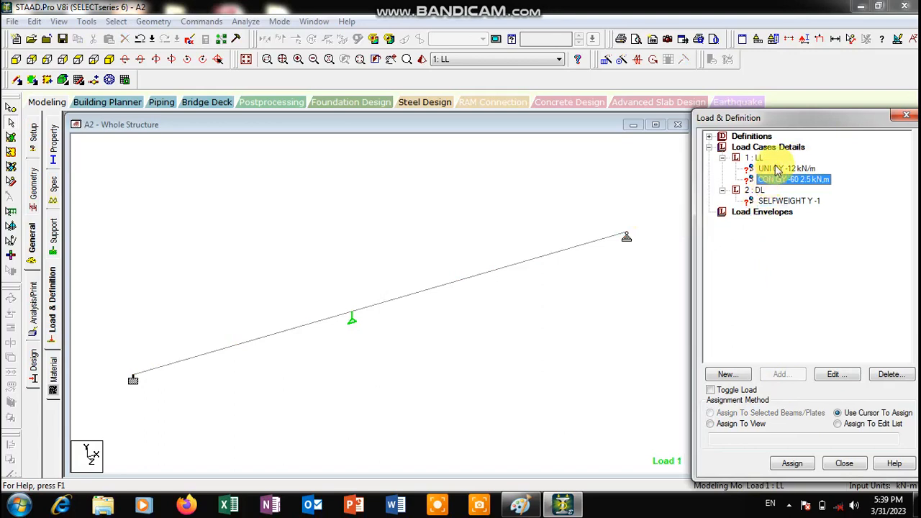
pyautogui.click(774, 170)
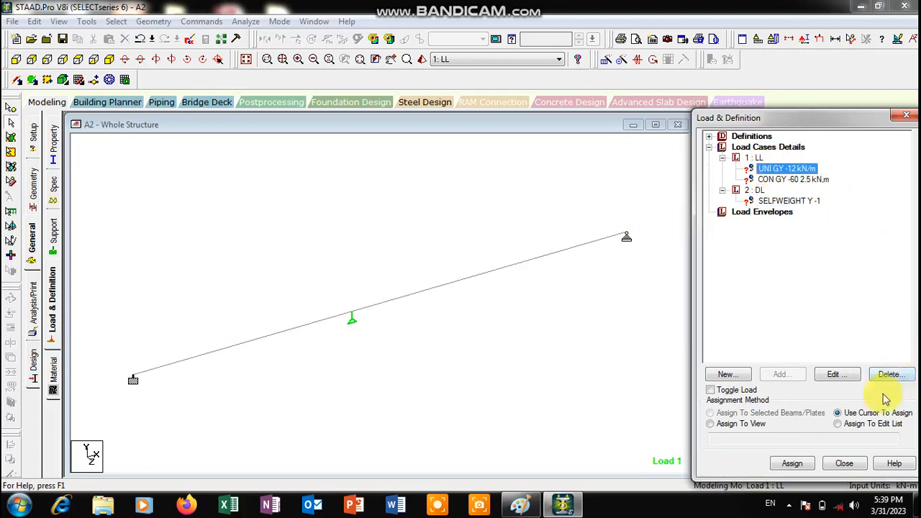
pyautogui.click(777, 465)
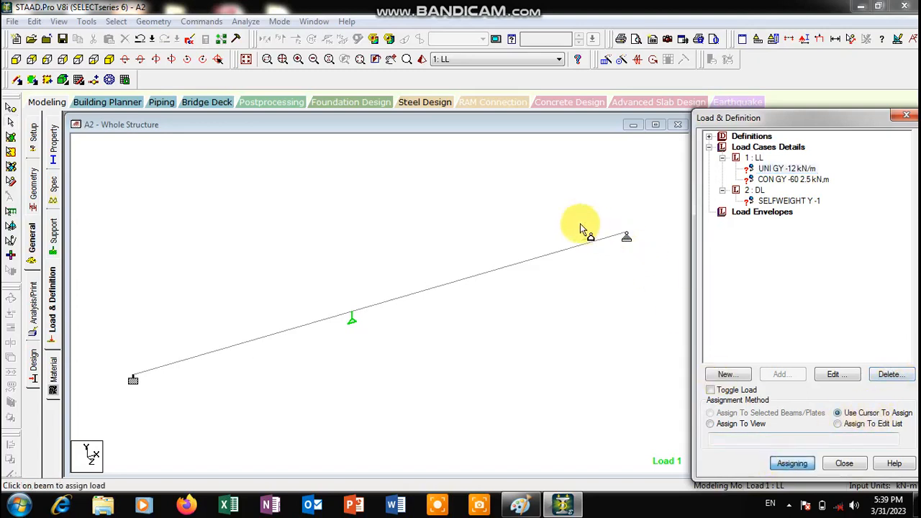
pyautogui.click(241, 350)
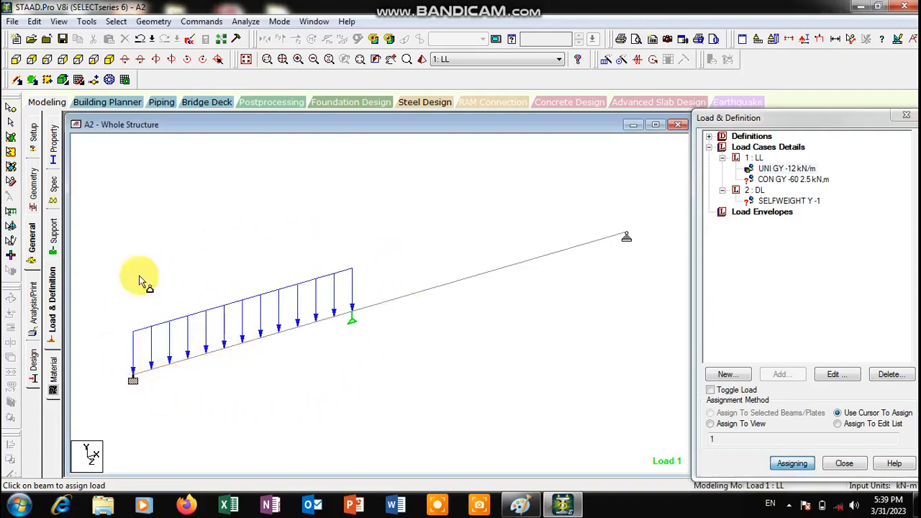
pyautogui.click(784, 180)
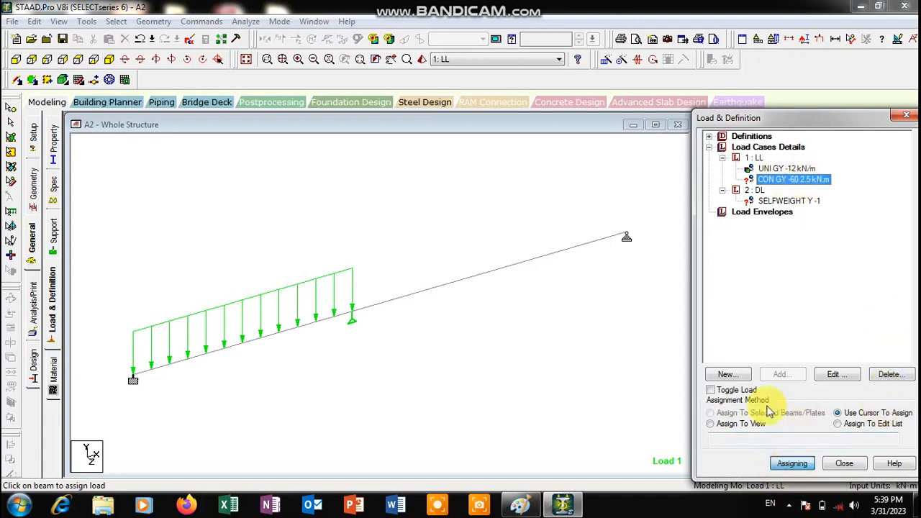
pyautogui.click(491, 273)
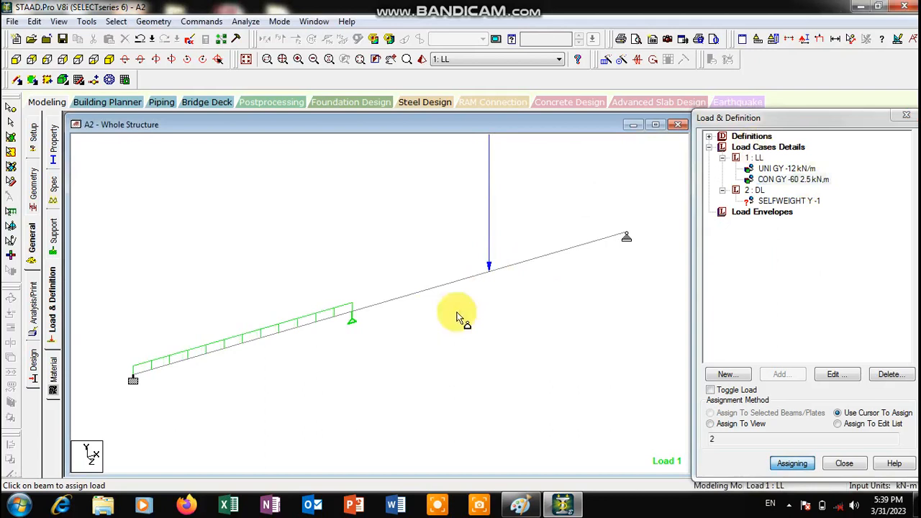
# Assign the SELFWEIGHT Y -1 load of case DL to the whole view and close the load definitions.
pyautogui.click(805, 207)
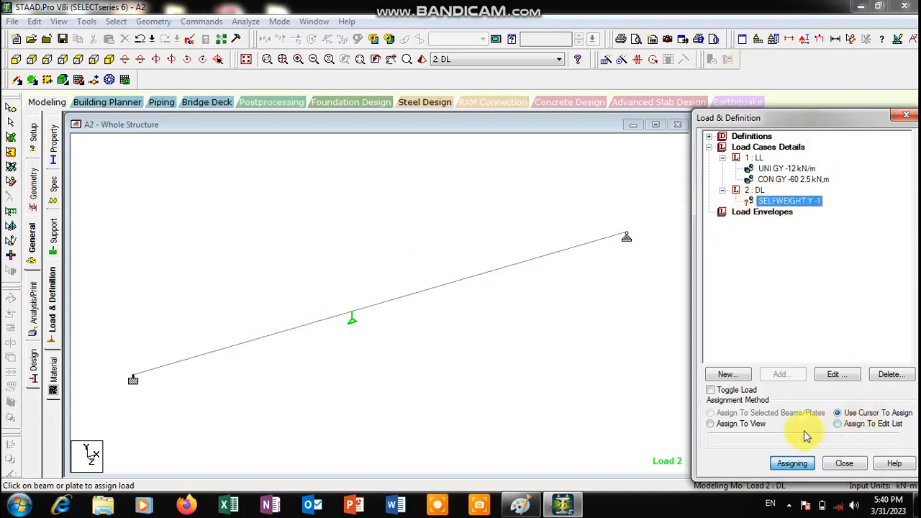
pyautogui.click(737, 425)
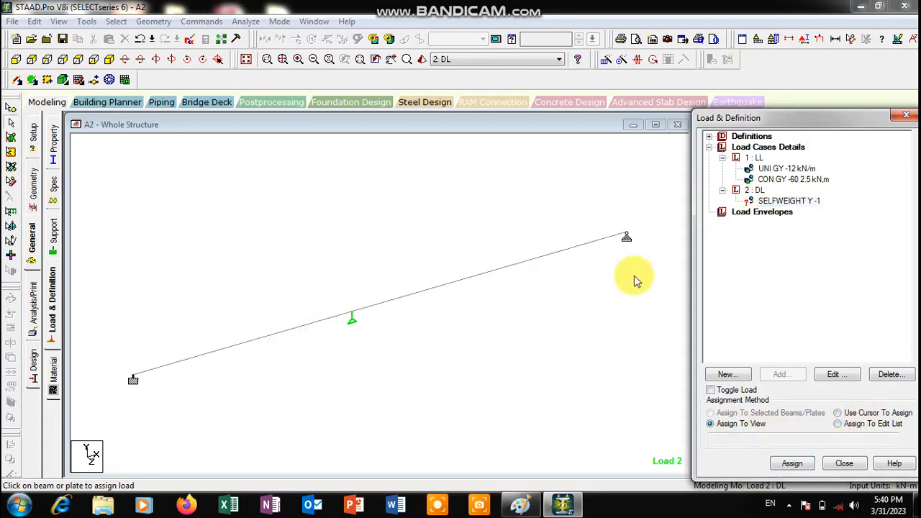
pyautogui.click(790, 464)
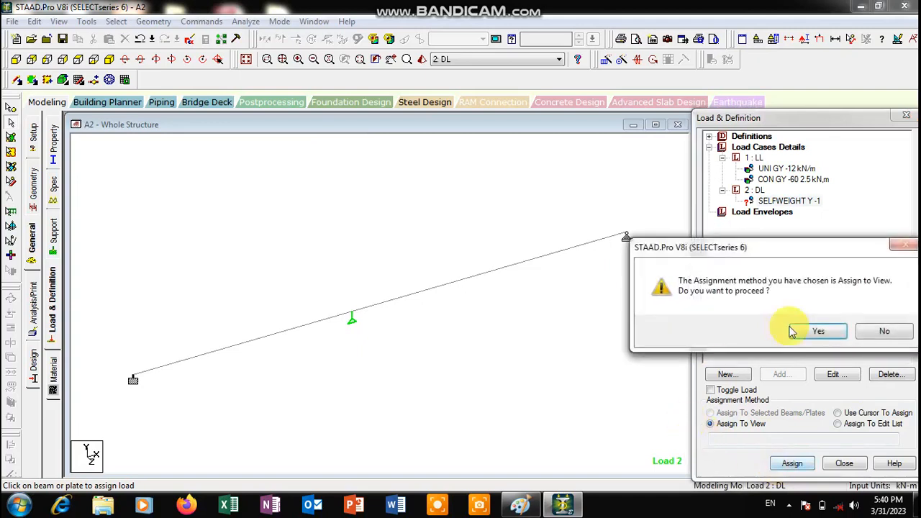
pyautogui.click(813, 330)
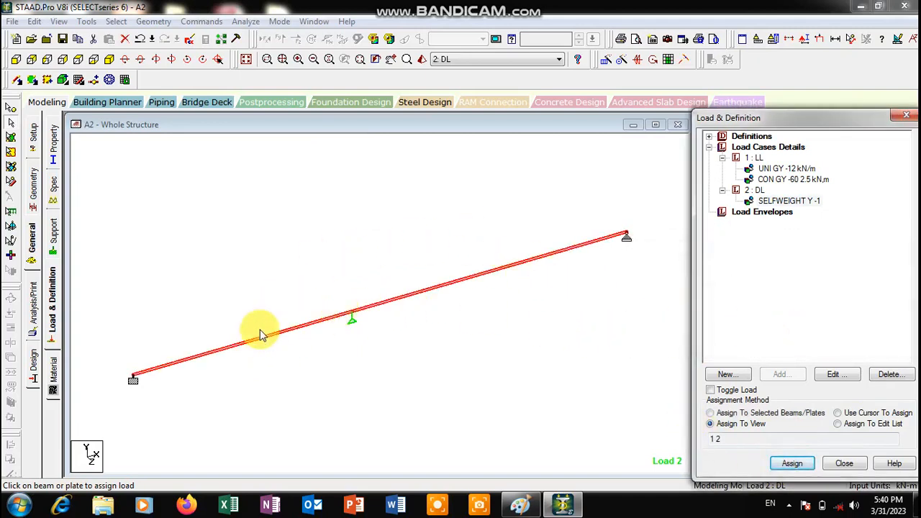
pyautogui.click(654, 374)
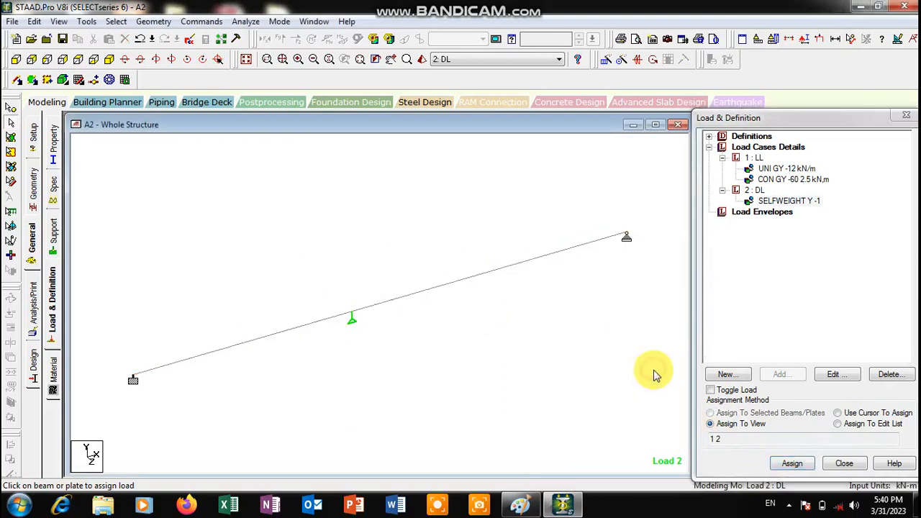
pyautogui.click(905, 115)
pyautogui.click(654, 125)
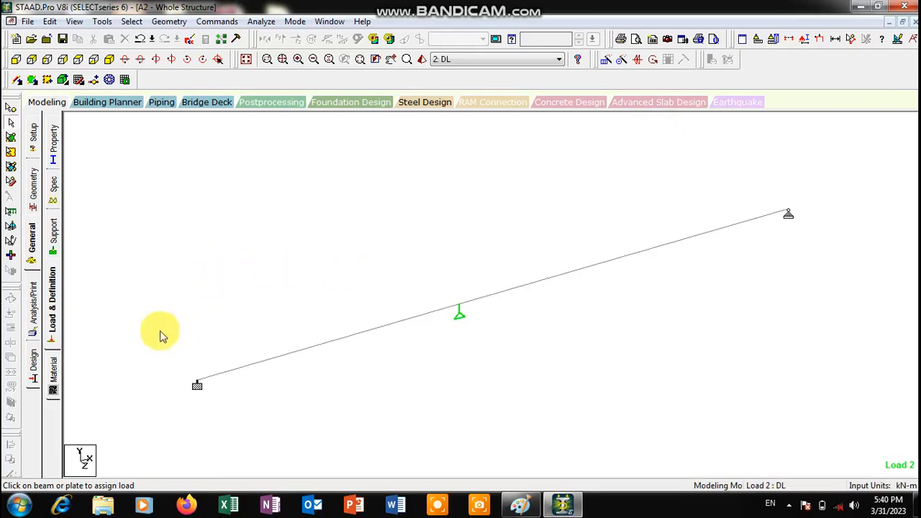
# Assign the CONCRETE material to all beams in the view and close the material definitions.
pyautogui.click(54, 373)
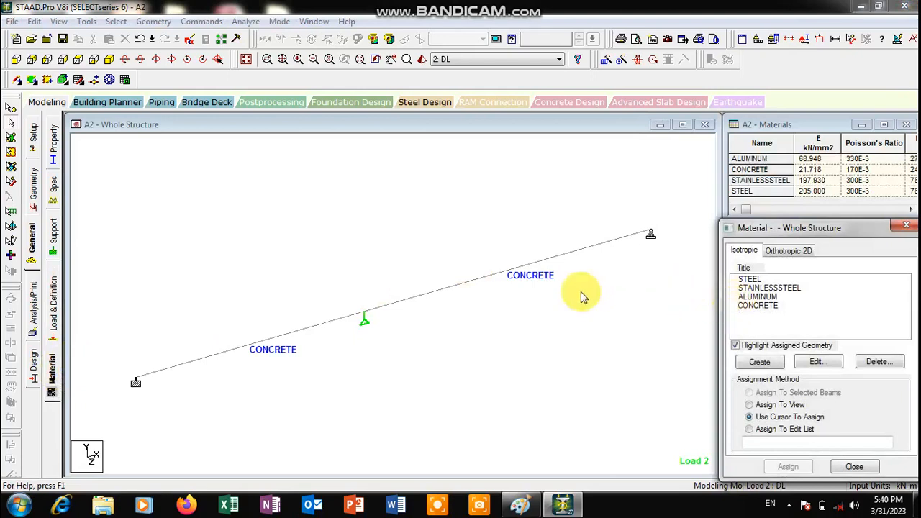
pyautogui.click(775, 308)
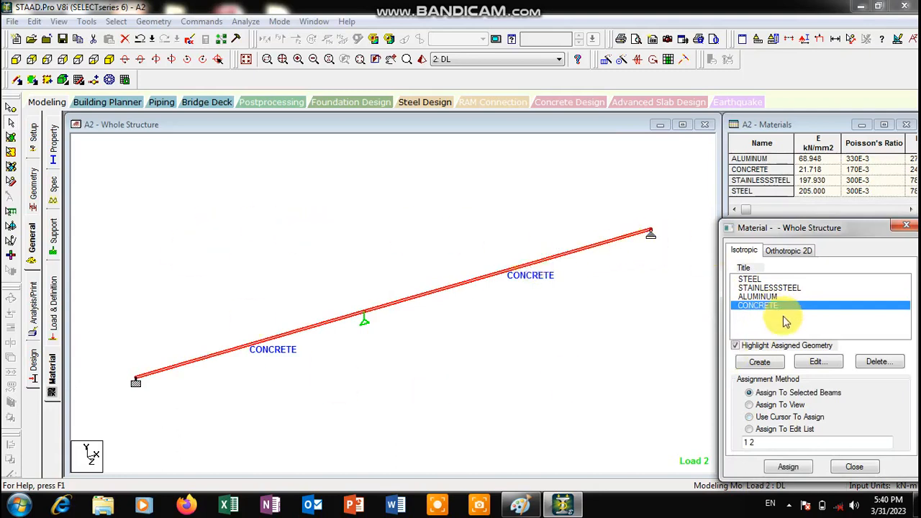
pyautogui.click(781, 406)
pyautogui.click(786, 466)
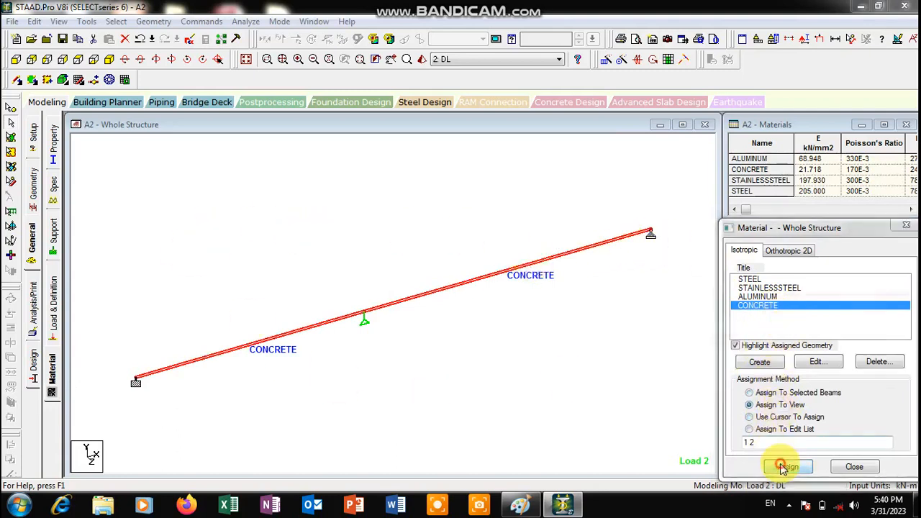
pyautogui.press('Return')
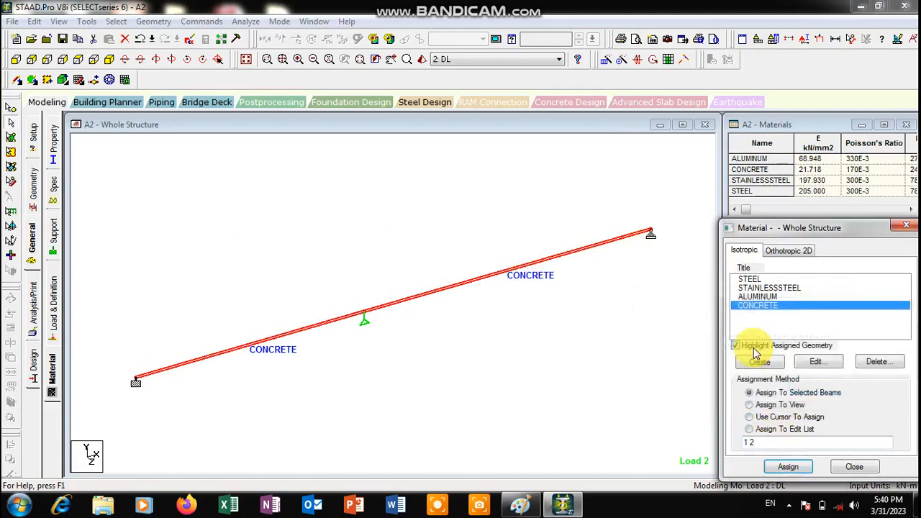
pyautogui.click(906, 226)
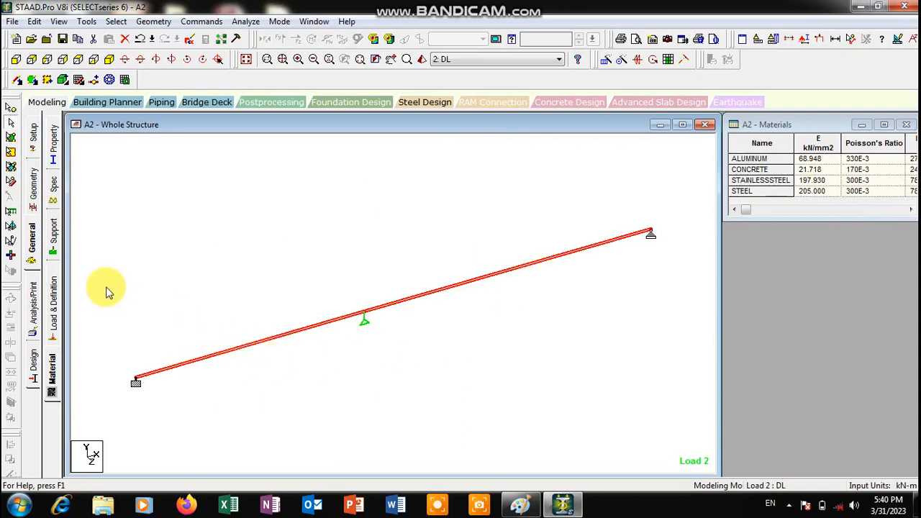
# Add a Perform Analysis command with the No Print option to the analysis commands.
pyautogui.click(34, 310)
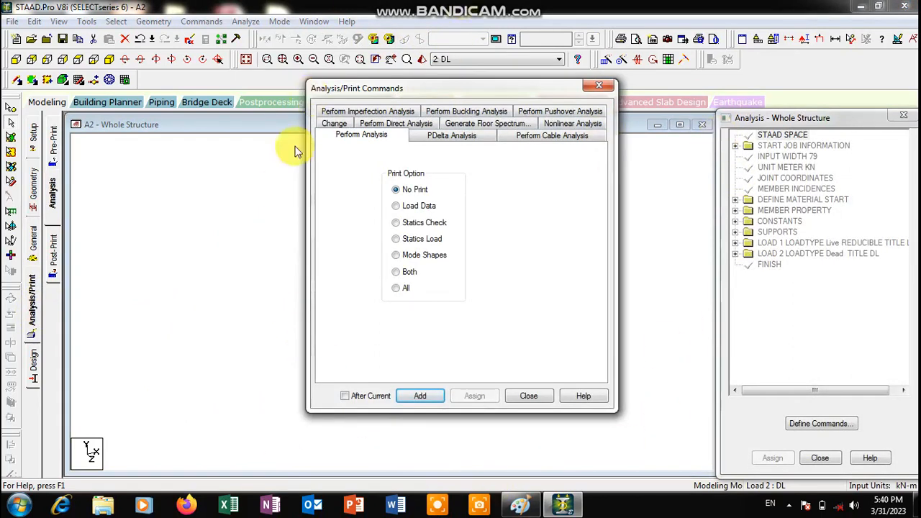
pyautogui.click(419, 396)
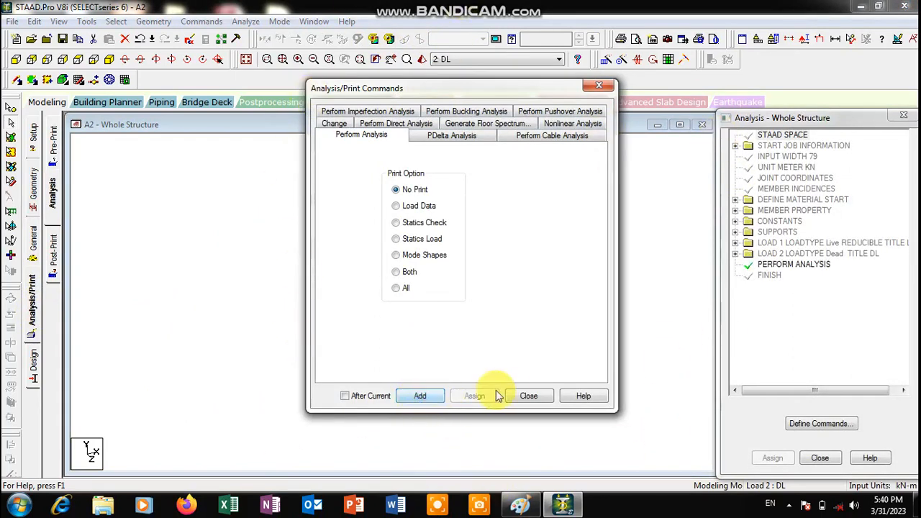
pyautogui.click(527, 396)
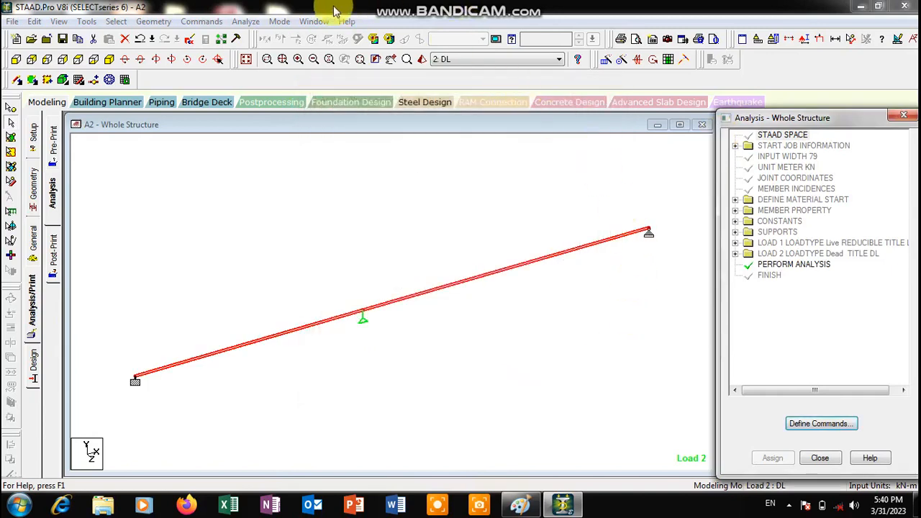
# Save the structure, run the analysis, and enter post-processing mode with load cases LL and DL selected for the results.
pyautogui.click(246, 22)
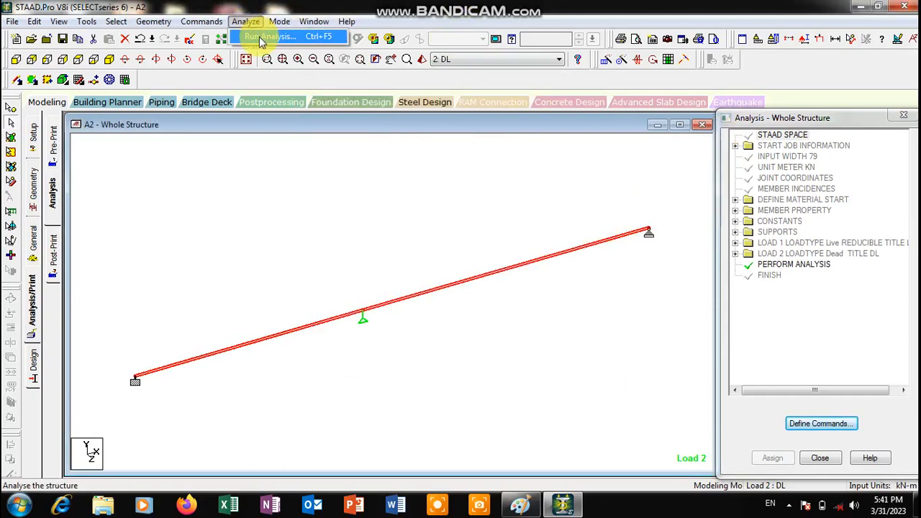
pyautogui.click(263, 38)
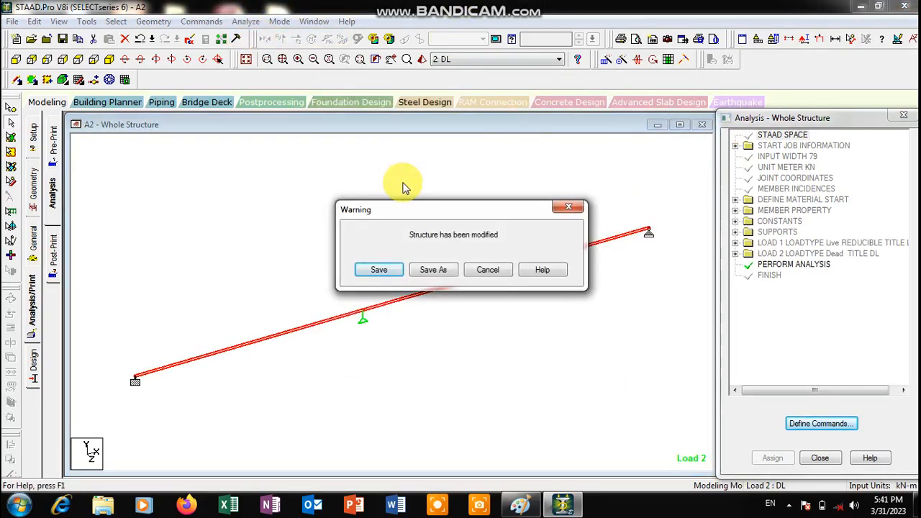
pyautogui.press('Return')
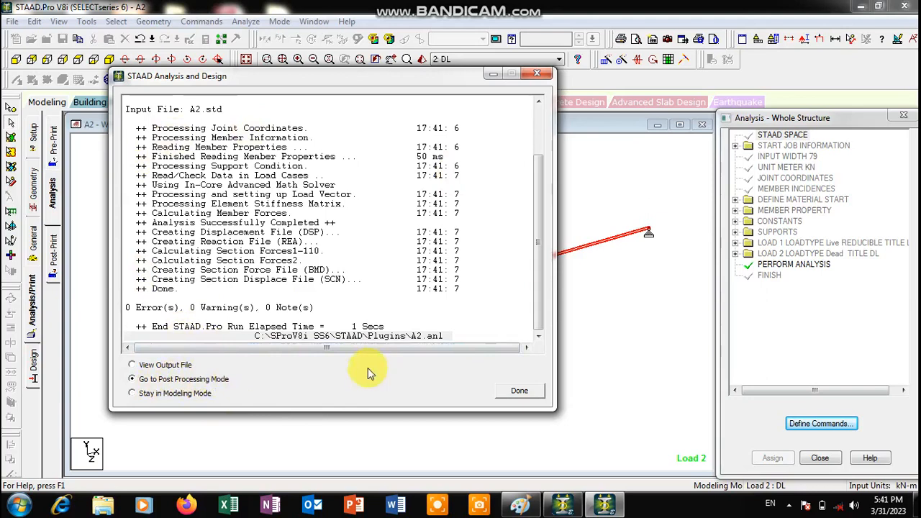
pyautogui.click(529, 395)
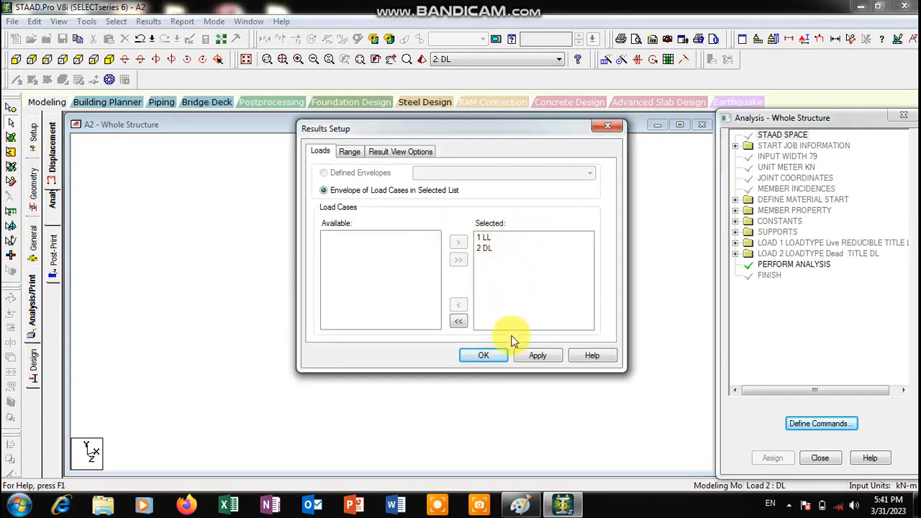
pyautogui.click(531, 360)
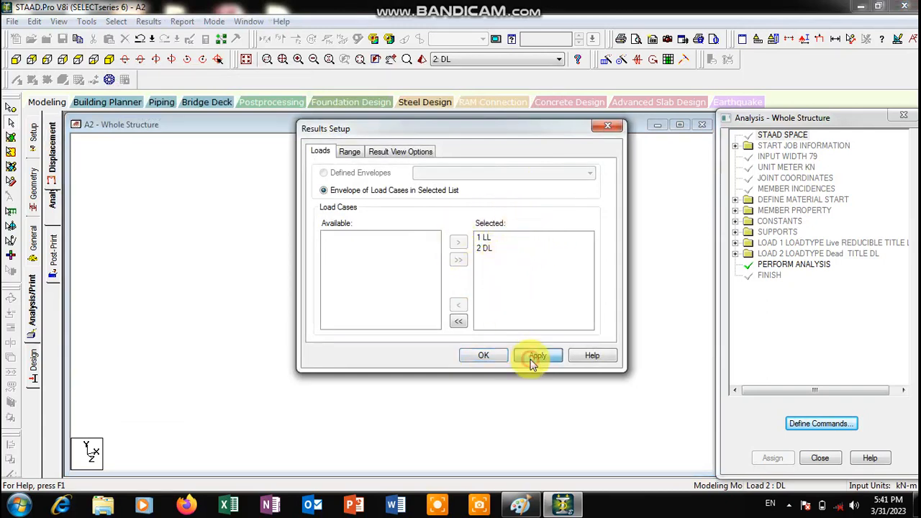
pyautogui.click(492, 355)
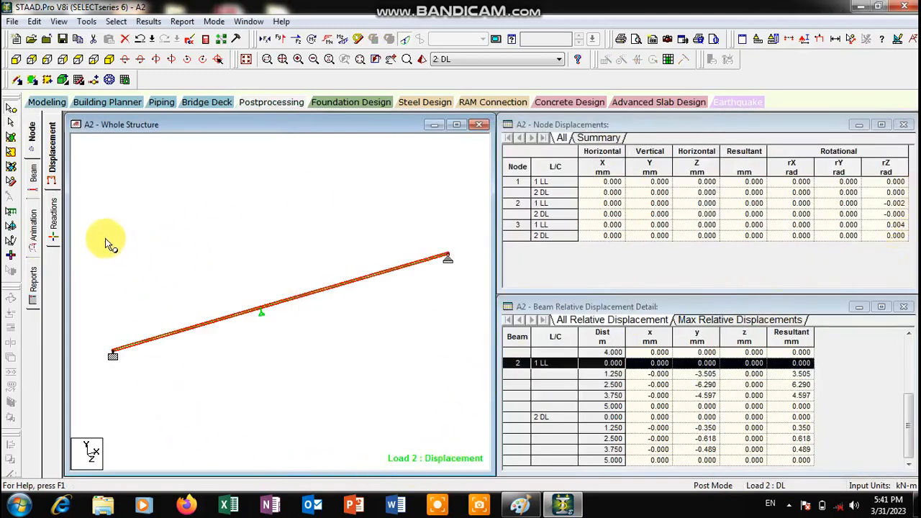
# Return to modeling mode's concrete design and keep only Fc, Fymain and Fysec as the selected design parameters.
pyautogui.click(49, 103)
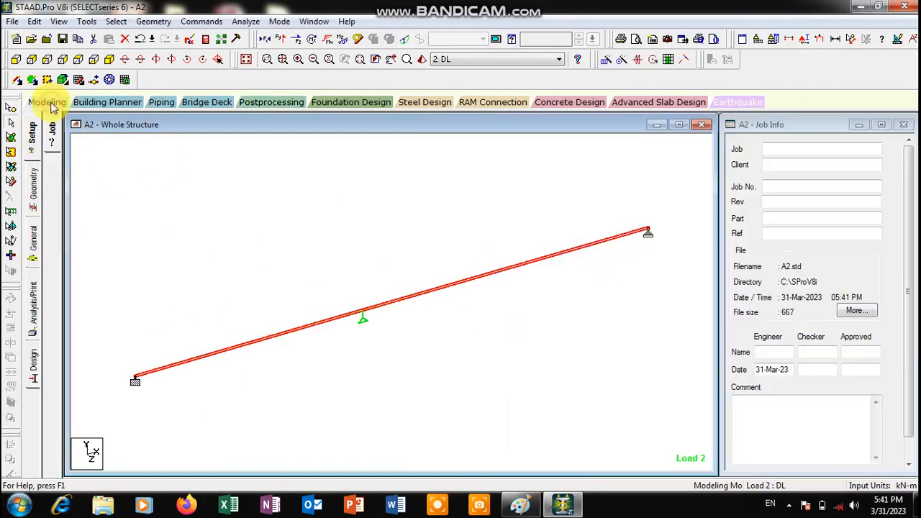
pyautogui.click(34, 363)
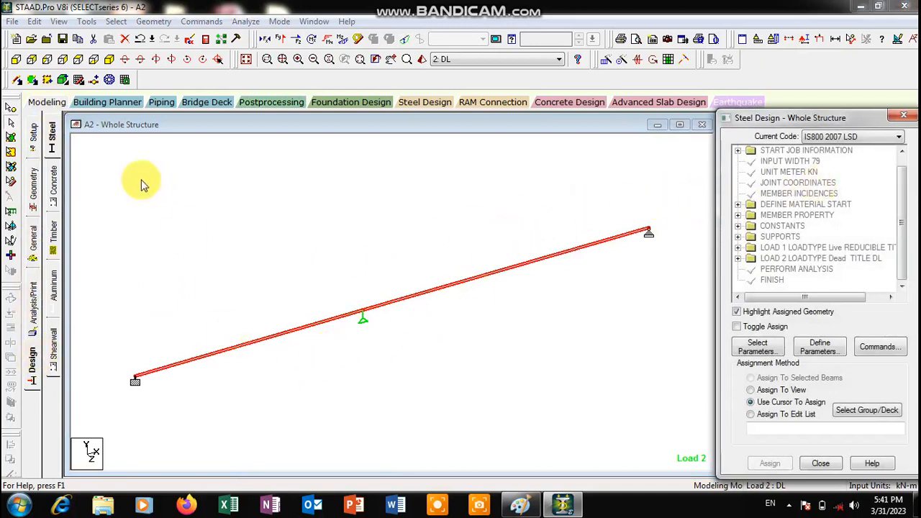
pyautogui.click(53, 186)
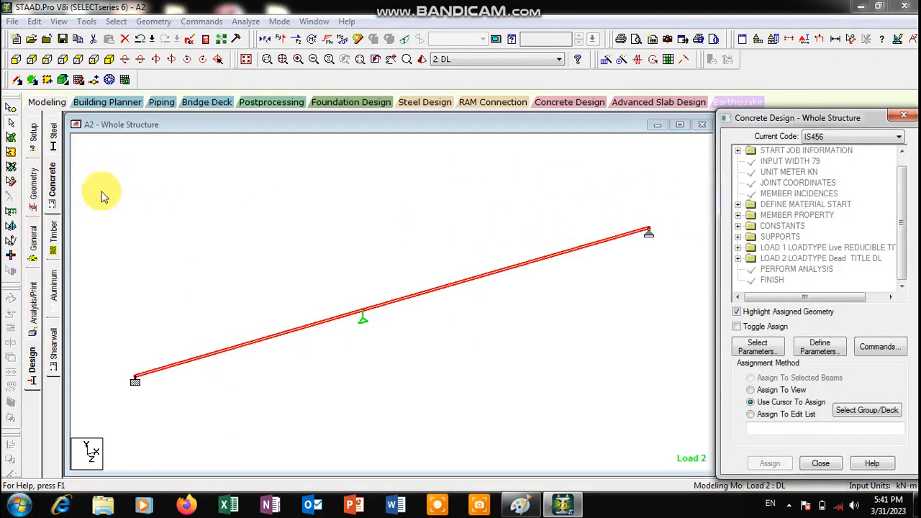
pyautogui.click(755, 348)
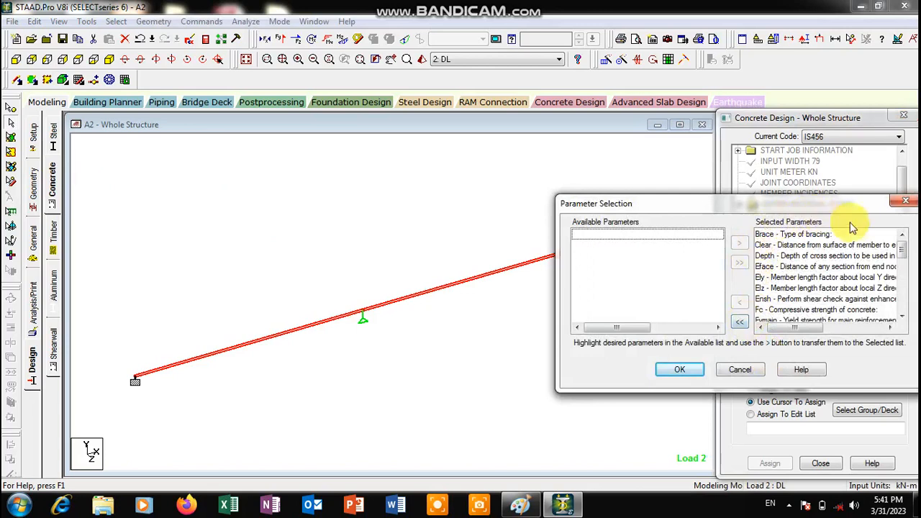
pyautogui.click(740, 322)
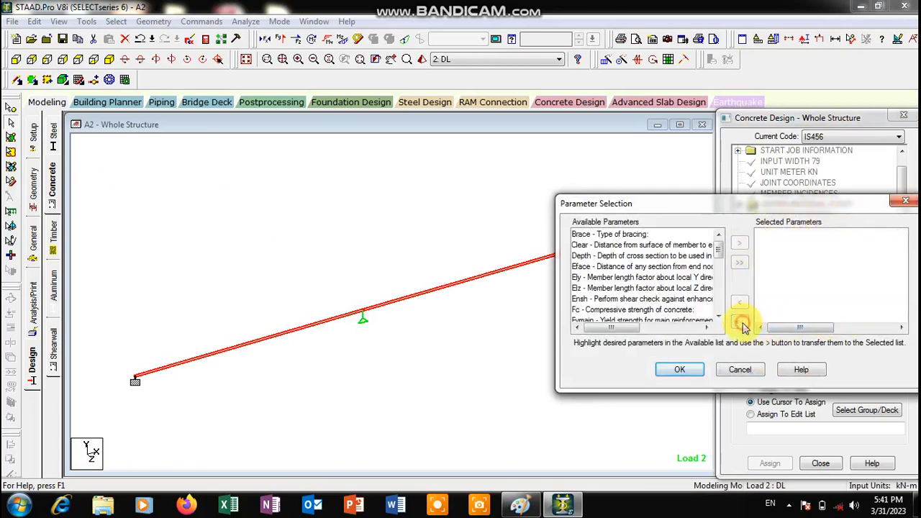
pyautogui.doubleClick(656, 311)
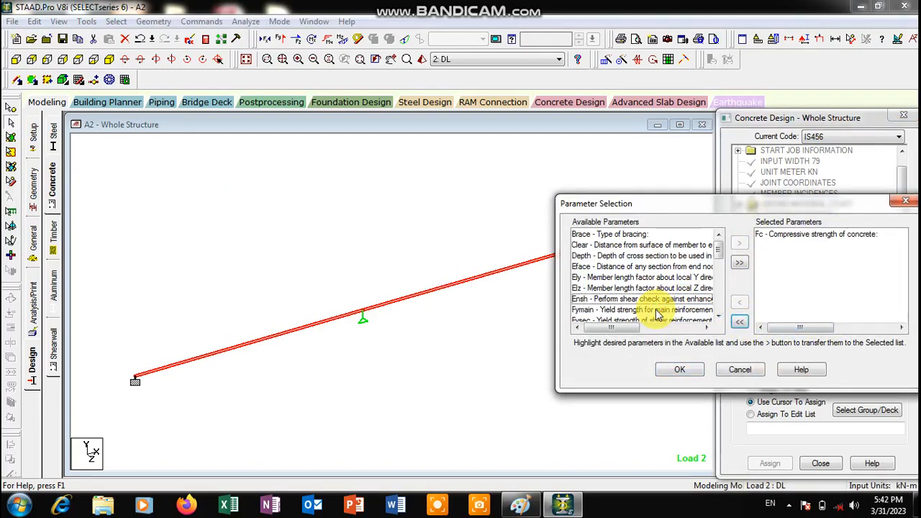
pyautogui.doubleClick(656, 310)
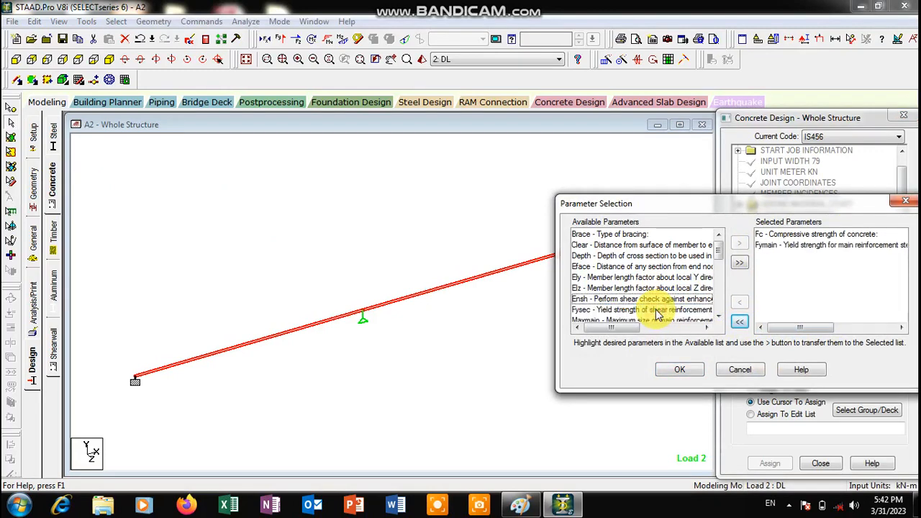
pyautogui.doubleClick(656, 310)
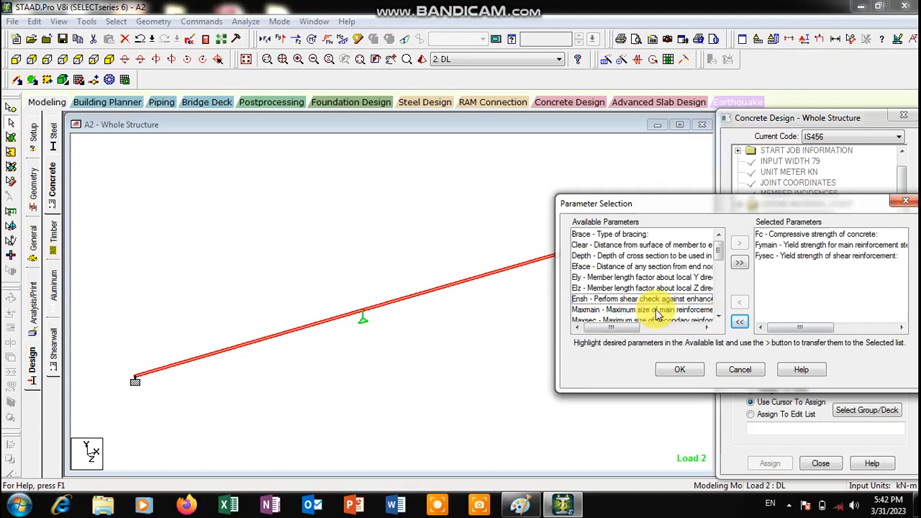
pyautogui.click(693, 371)
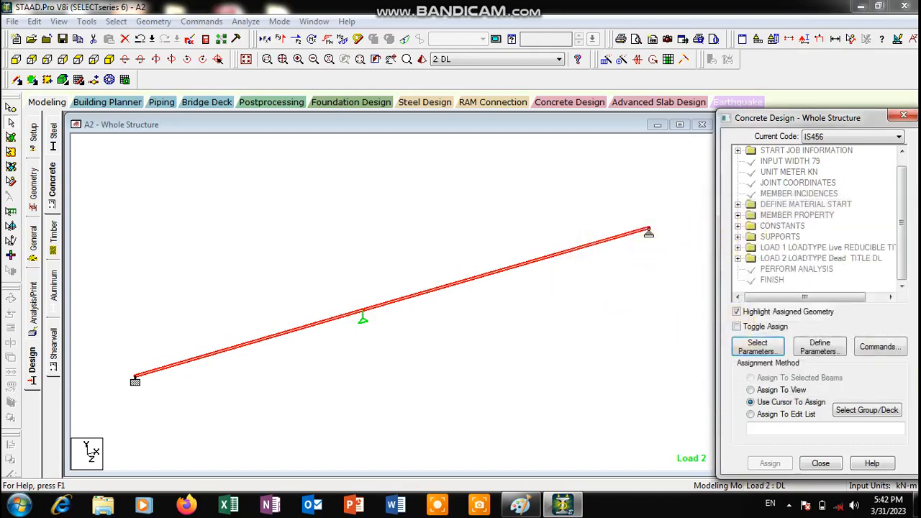
# Define the FC design parameter with a concrete compressive strength of 25000 kN/m2 and add it.
pyautogui.click(820, 346)
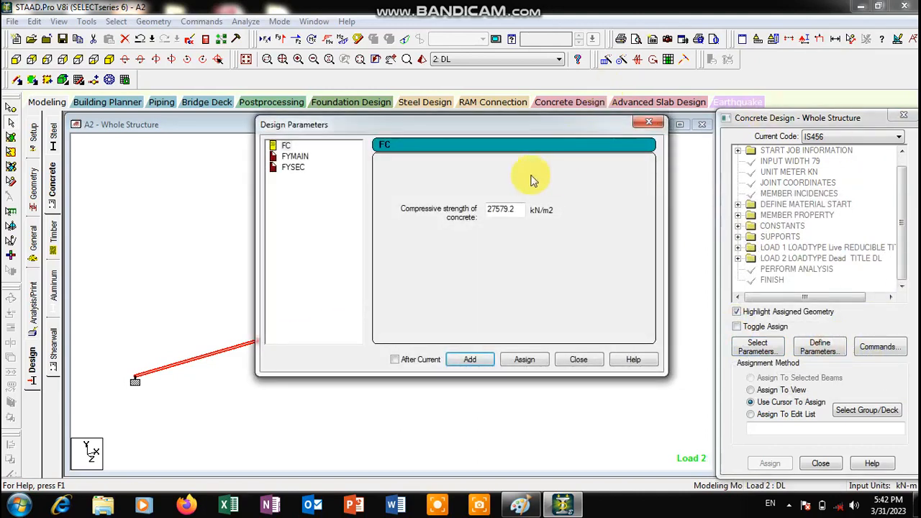
pyautogui.click(509, 209)
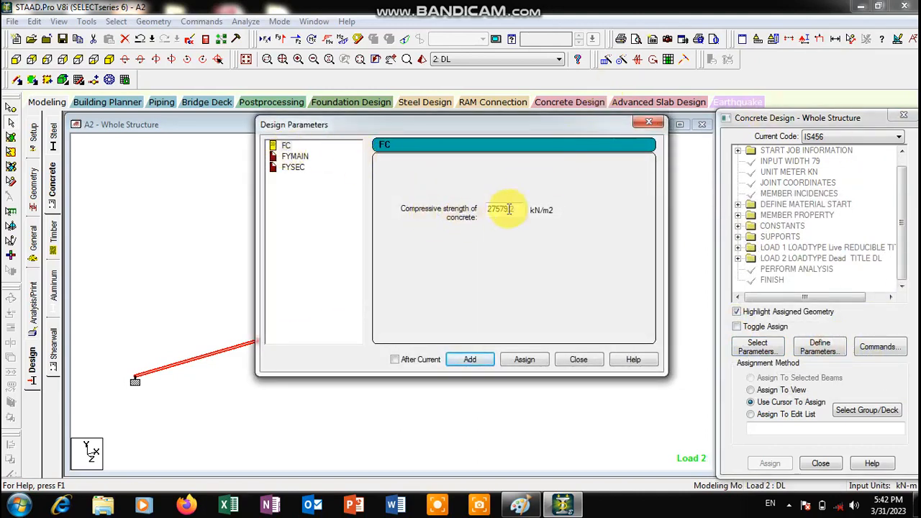
pyautogui.moveTo(514, 209); pyautogui.dragTo(461, 210)
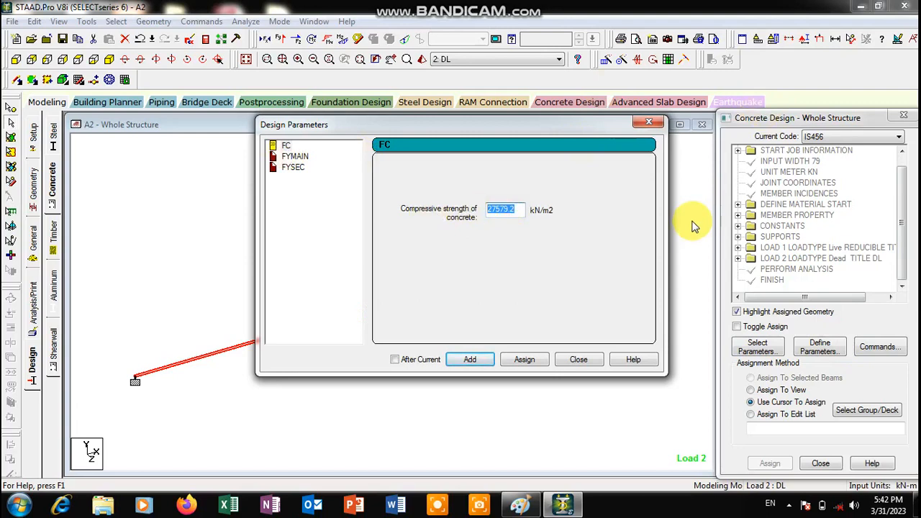
pyautogui.write('25')
pyautogui.write('000')
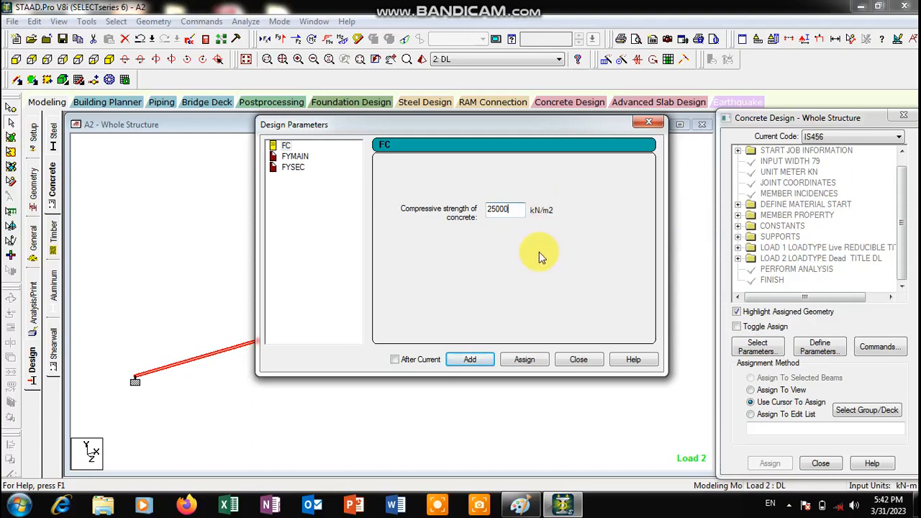
pyautogui.press('Return')
# Add the FYMAIN design parameter with a main reinforcement yield strength of 415000 kN/m2.
pyautogui.click(294, 156)
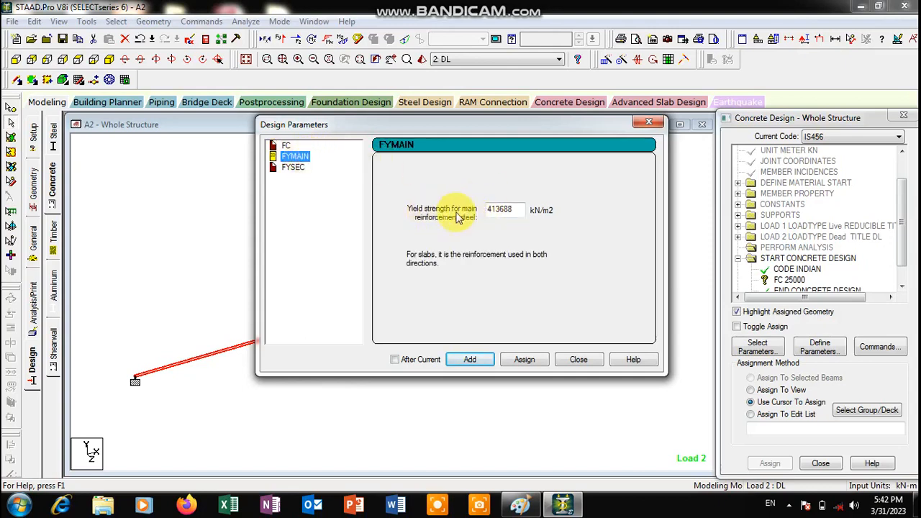
pyautogui.doubleClick(500, 210)
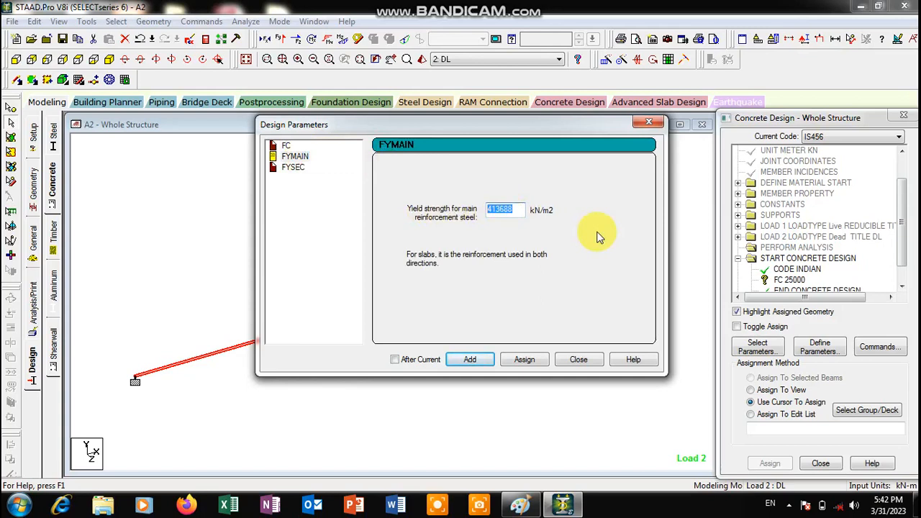
pyautogui.write('415000')
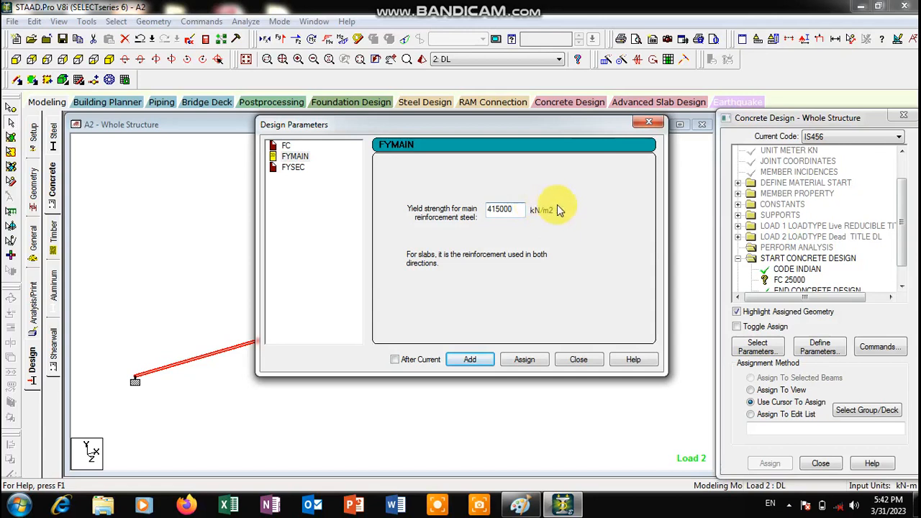
pyautogui.click(470, 359)
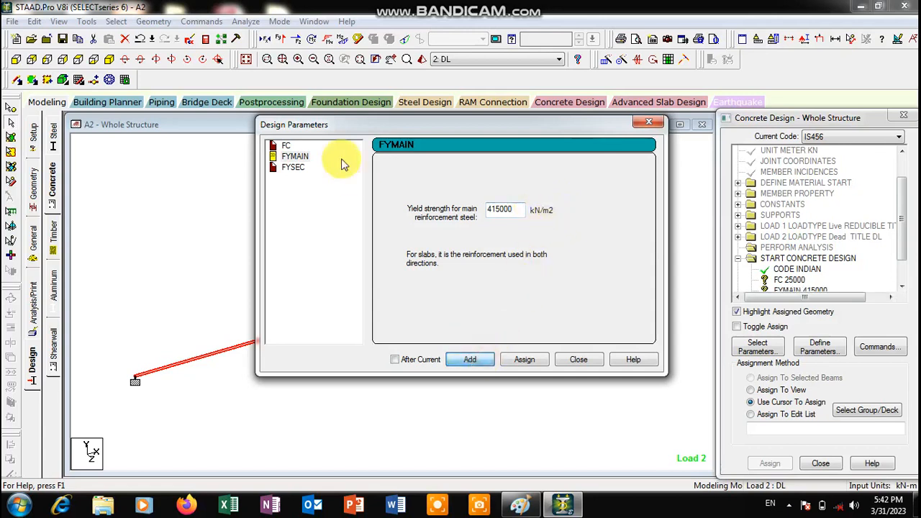
# Add the FYSEC design parameter with a shear reinforcement yield strength of 415000 kN/m2 and close the parameter definitions.
pyautogui.click(305, 167)
pyautogui.moveTo(519, 210); pyautogui.dragTo(363, 220)
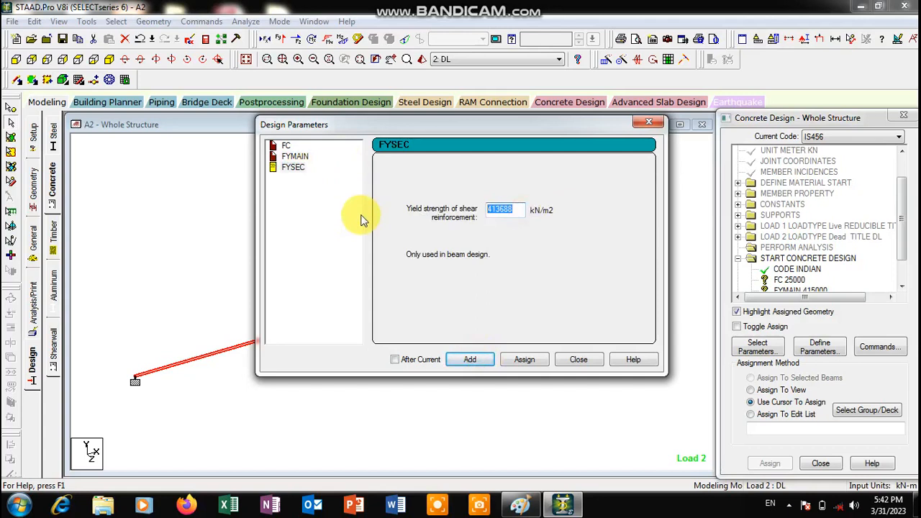
pyautogui.write('415000')
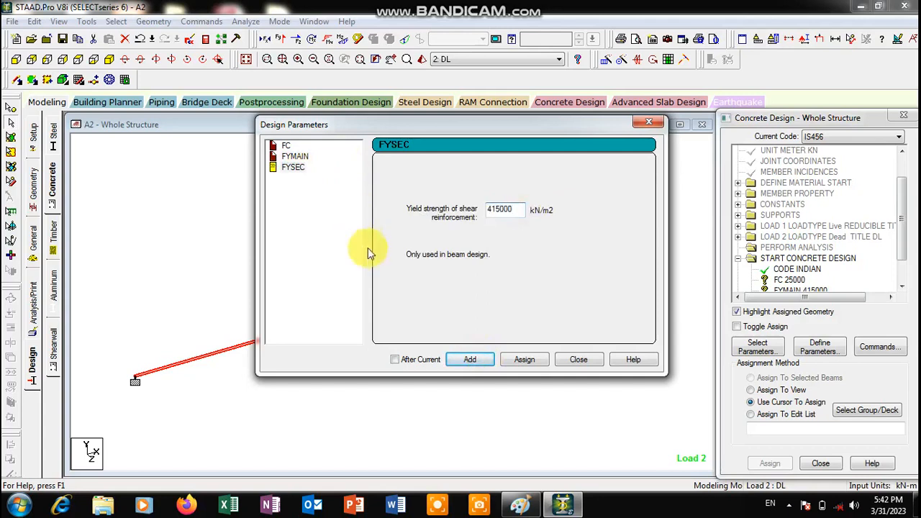
pyautogui.click(474, 360)
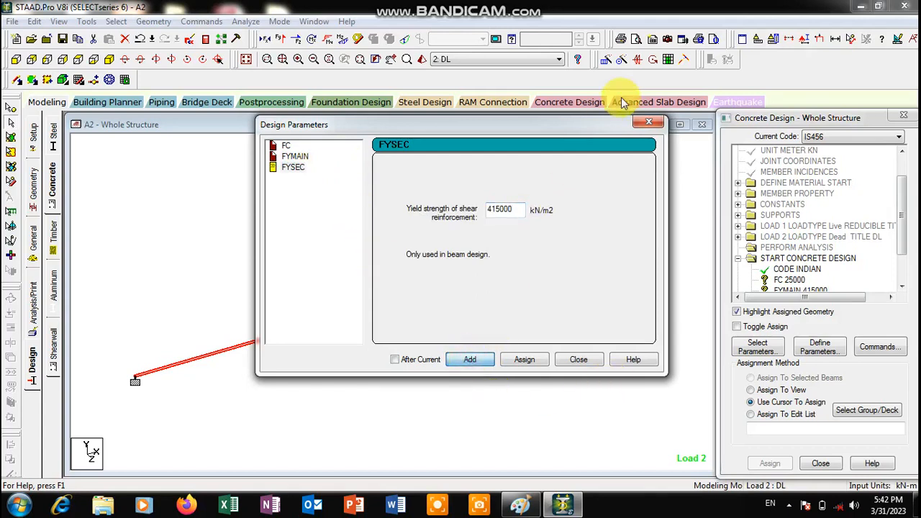
pyautogui.click(648, 122)
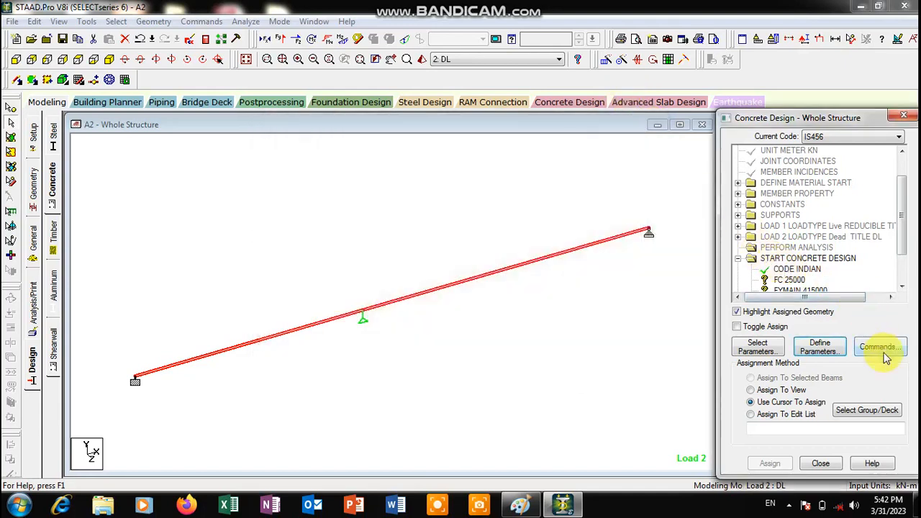
# Add the DESIGN BEAM and TAKE OFF commands to the concrete design and close the design commands.
pyautogui.click(881, 348)
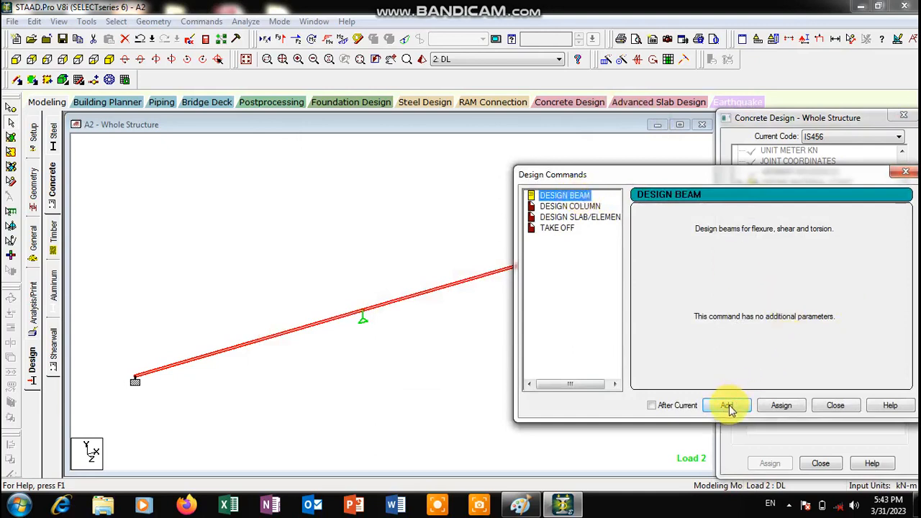
pyautogui.click(534, 228)
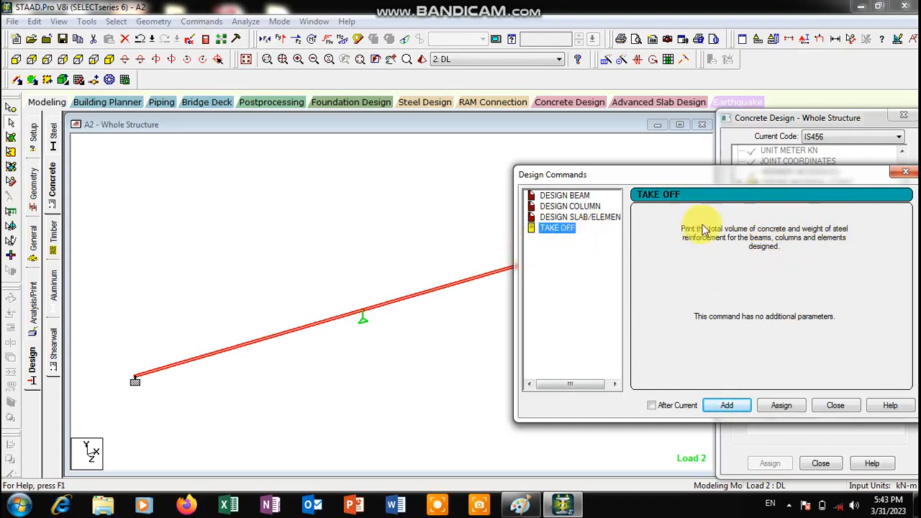
pyautogui.click(741, 408)
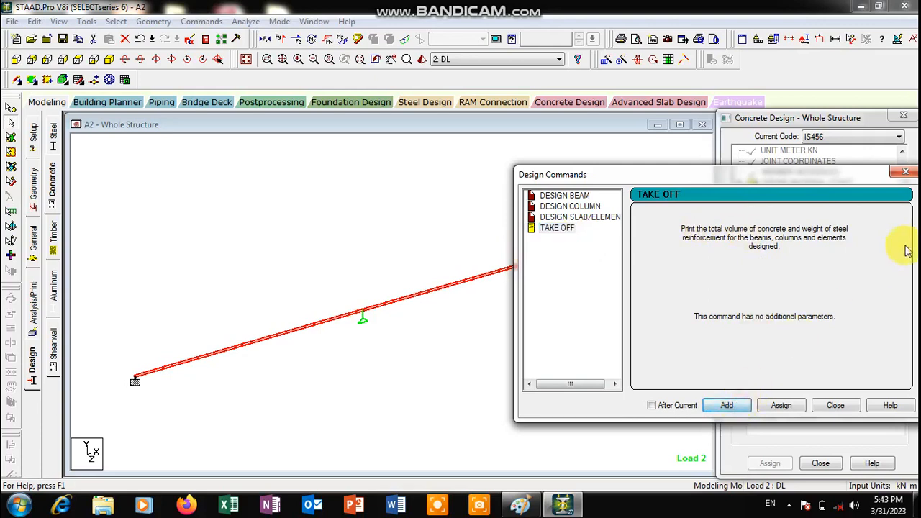
pyautogui.click(903, 173)
pyautogui.moveTo(905, 192); pyautogui.dragTo(902, 237)
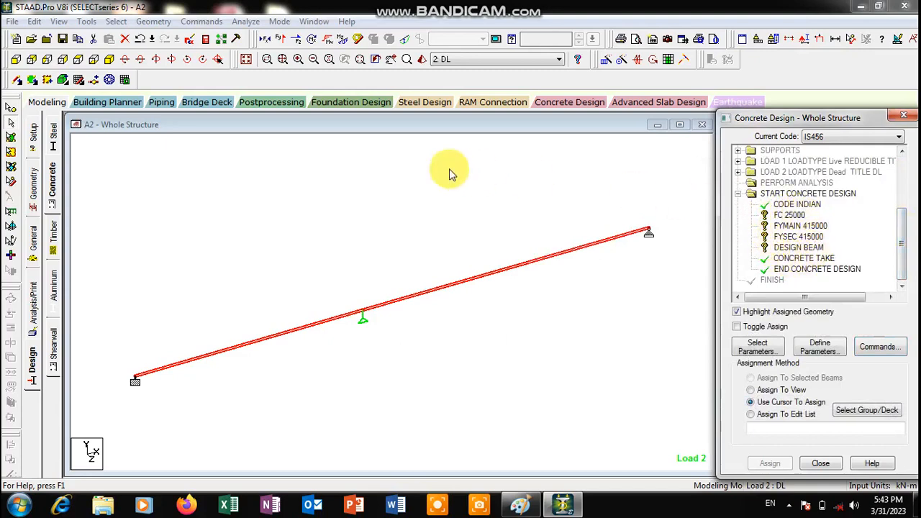
# Assign the FC 25000 parameter to all beams in the view.
pyautogui.click(789, 215)
pyautogui.click(751, 389)
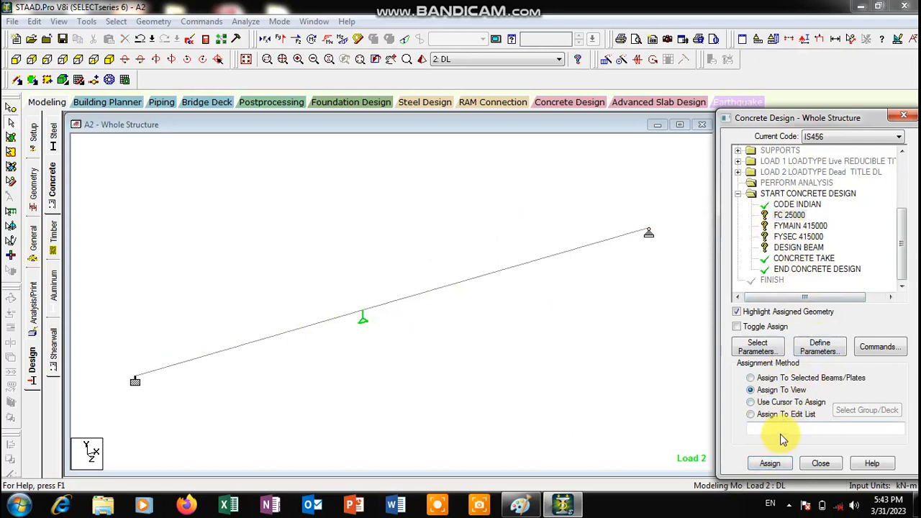
pyautogui.click(768, 466)
pyautogui.press('Return')
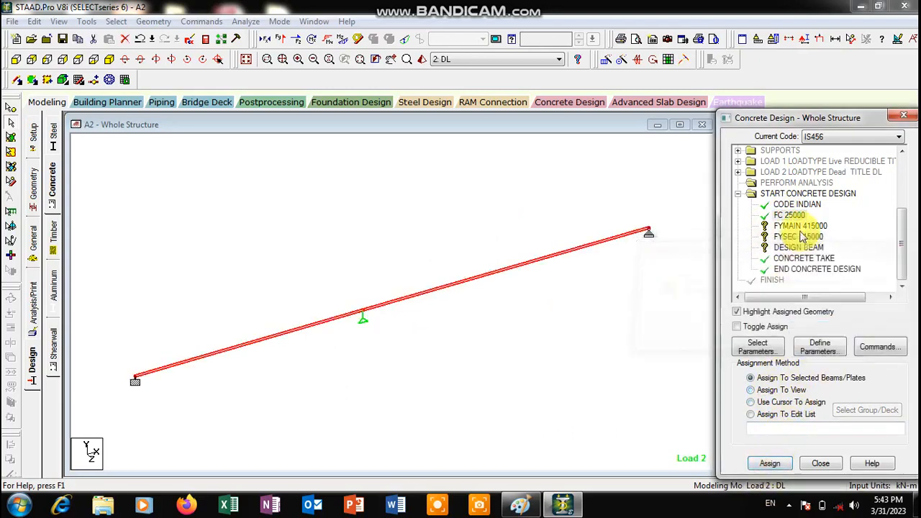
# Assign the FYMAIN 415000 and FYSEC 415000 parameters to all beams in the view.
pyautogui.click(797, 227)
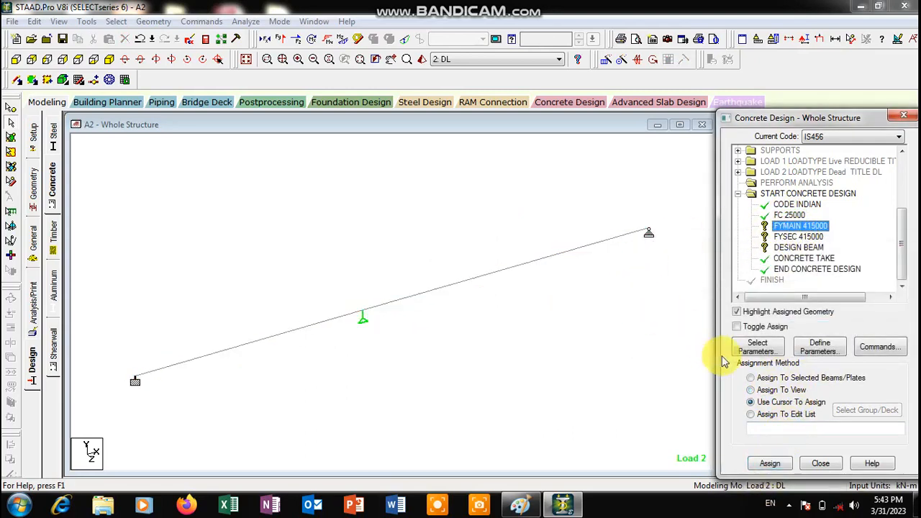
pyautogui.click(782, 390)
pyautogui.press('Return')
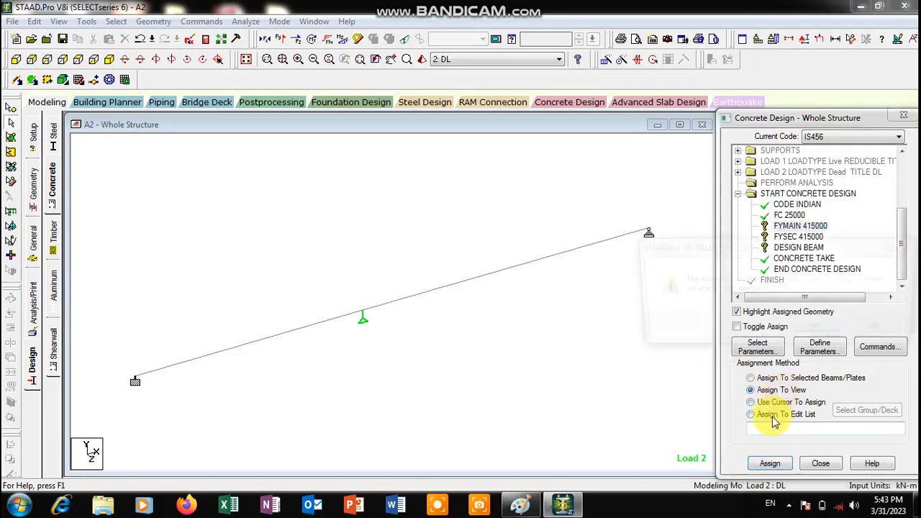
pyautogui.press('Return')
pyautogui.click(798, 237)
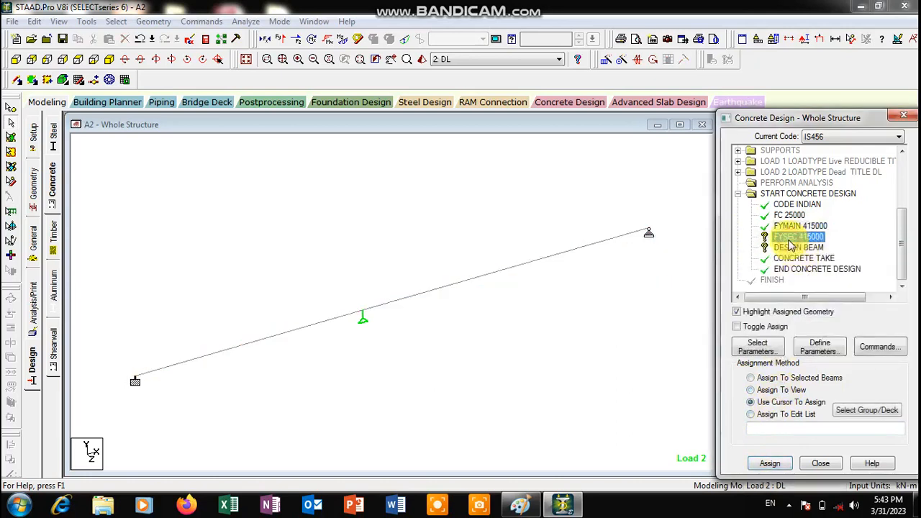
pyautogui.click(763, 390)
pyautogui.press('Return')
pyautogui.press('Return')
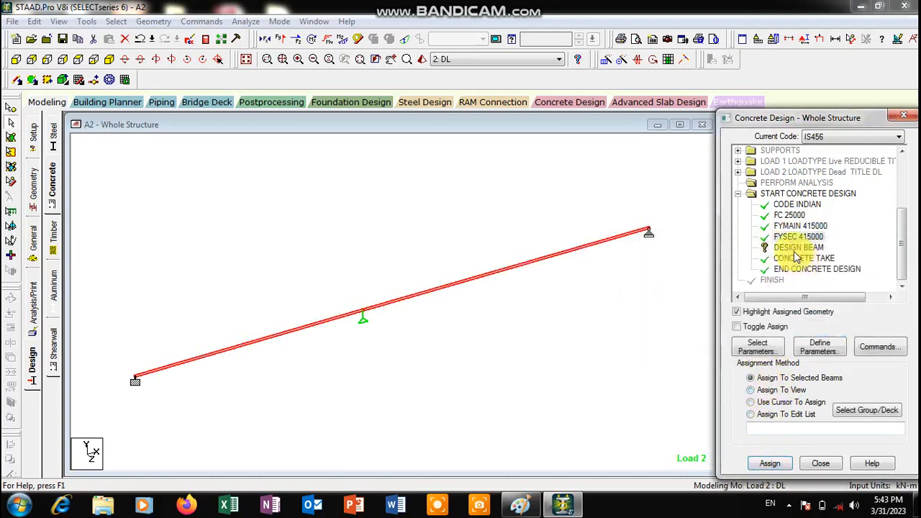
# Assign the DESIGN BEAM command to all beams in the view and close the concrete design settings.
pyautogui.click(799, 247)
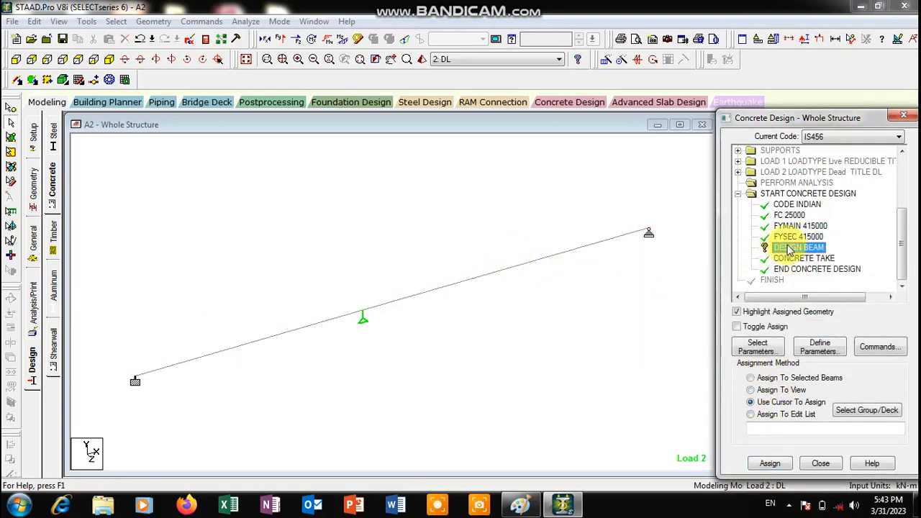
pyautogui.click(765, 389)
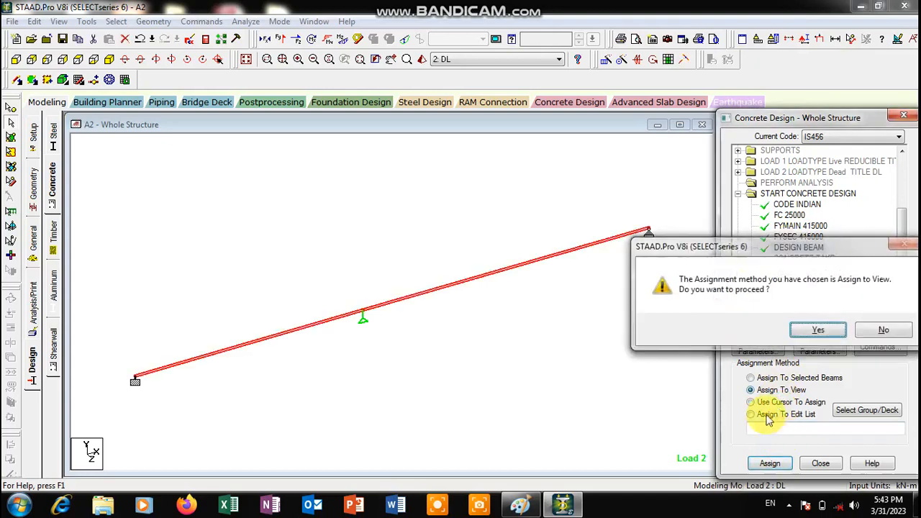
pyautogui.press('Return')
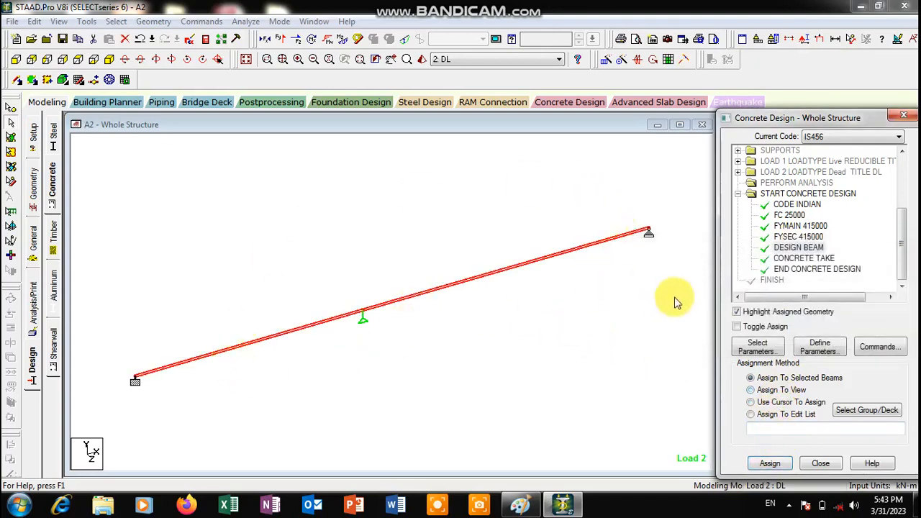
pyautogui.click(818, 465)
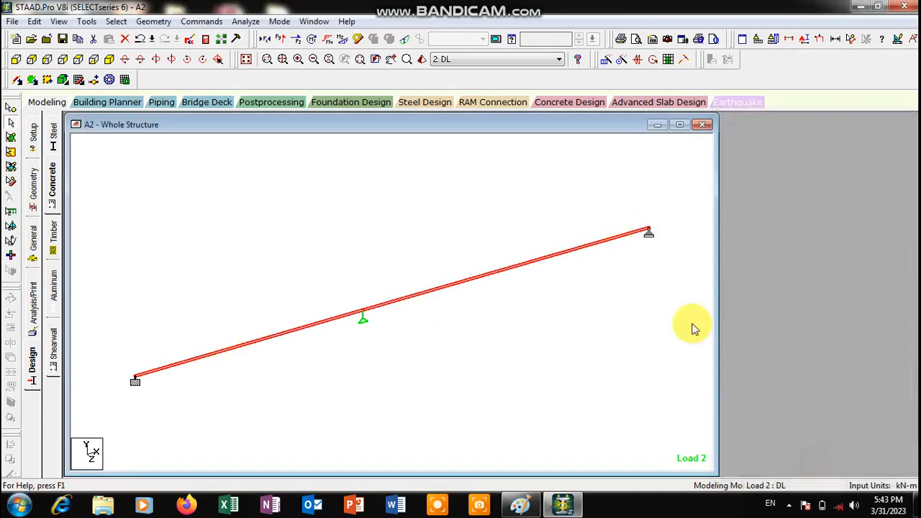
# Maximize the structure view, run the analysis with the modified structure saved, and open the output file.
pyautogui.click(679, 126)
pyautogui.click(662, 171)
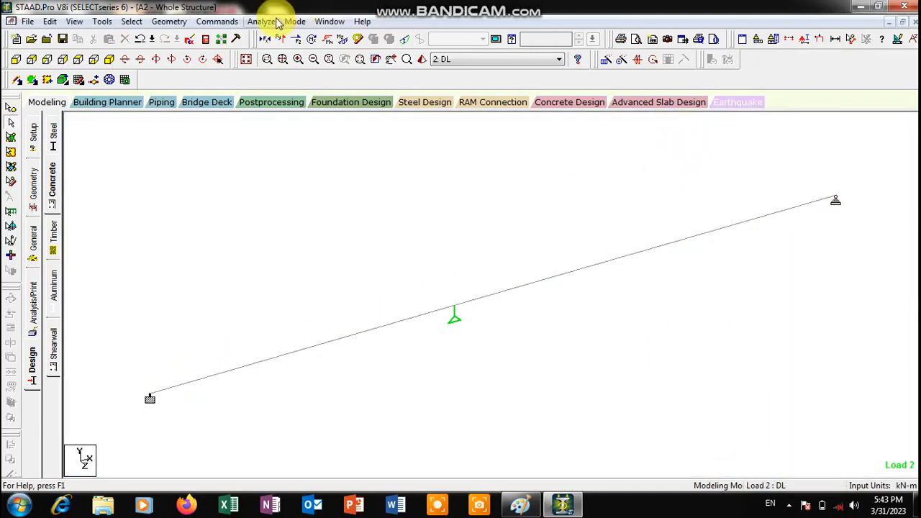
pyautogui.click(290, 22)
pyautogui.moveTo(261, 21)
pyautogui.click(278, 35)
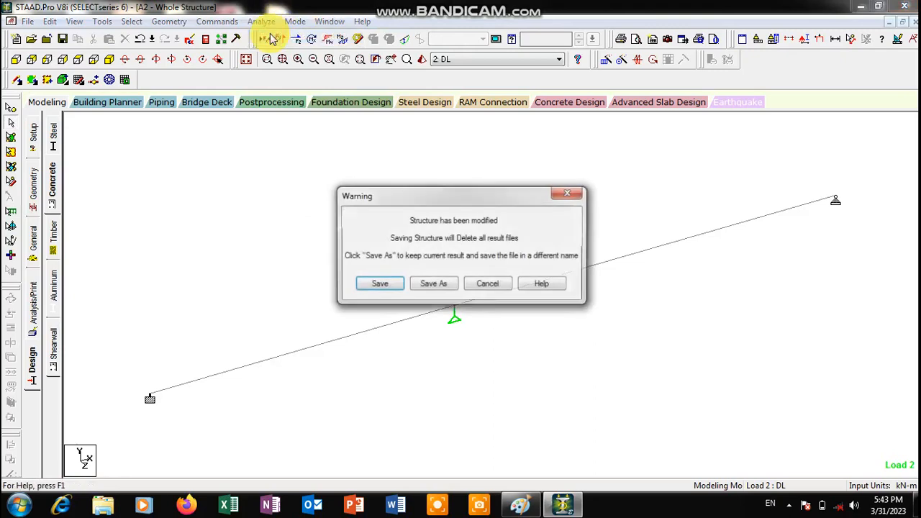
pyautogui.click(379, 283)
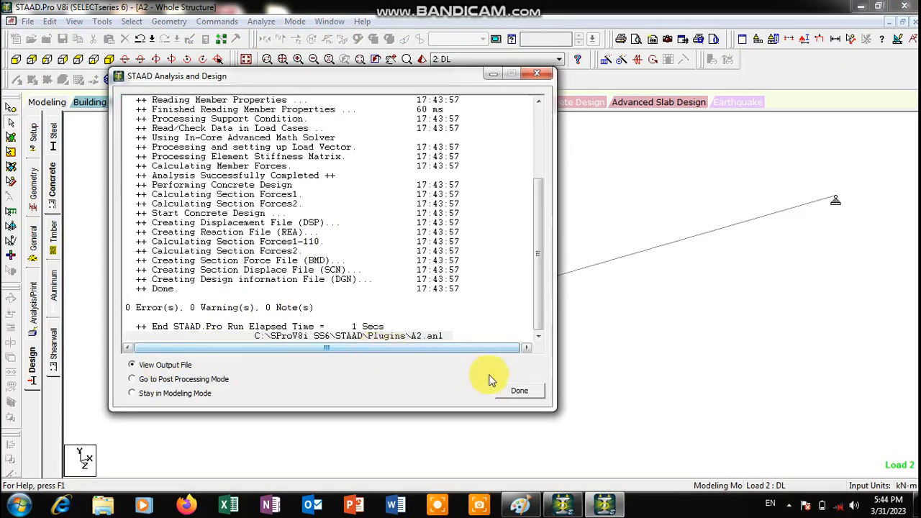
pyautogui.click(520, 390)
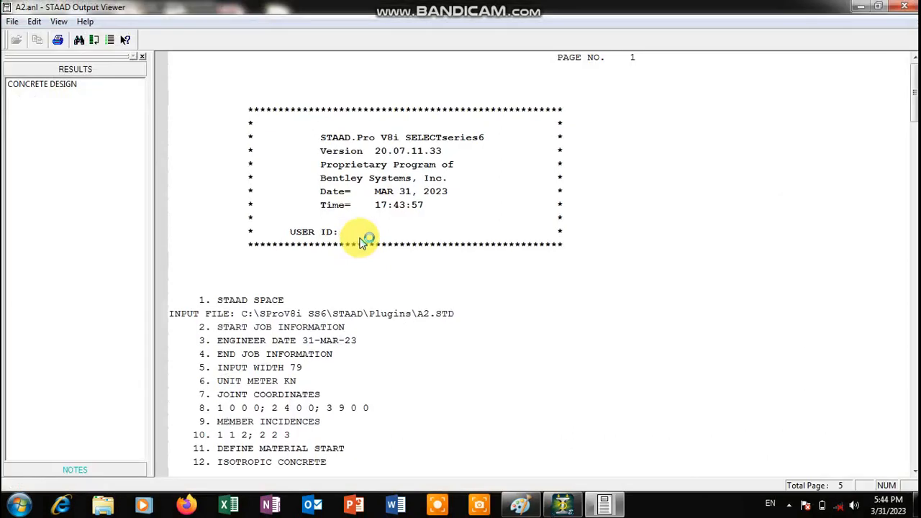
# Examine the required and provided reinforcement for beam 1 in the output file's concrete design results.
pyautogui.scroll(-10, 500, 249)
pyautogui.scroll(-20, 500, 248)
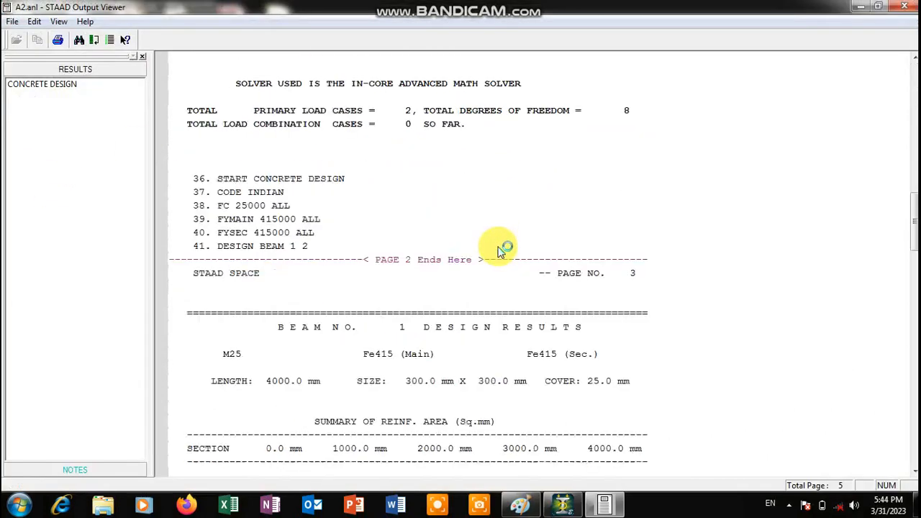
pyautogui.scroll(9, 500, 247)
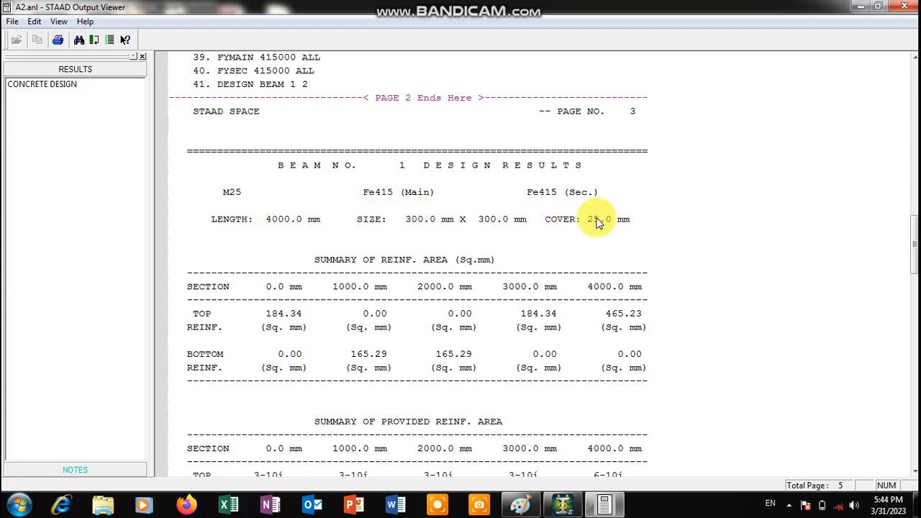
pyautogui.scroll(-2, 601, 216)
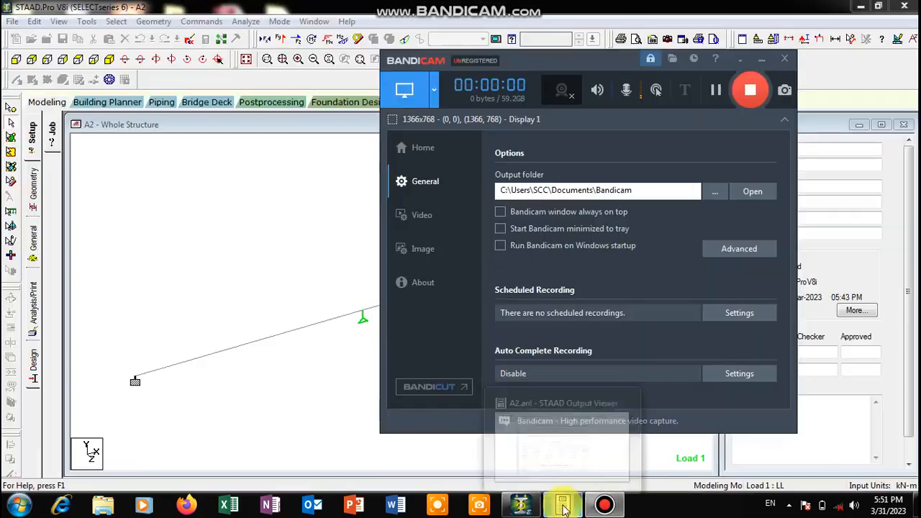
pyautogui.click(563, 507)
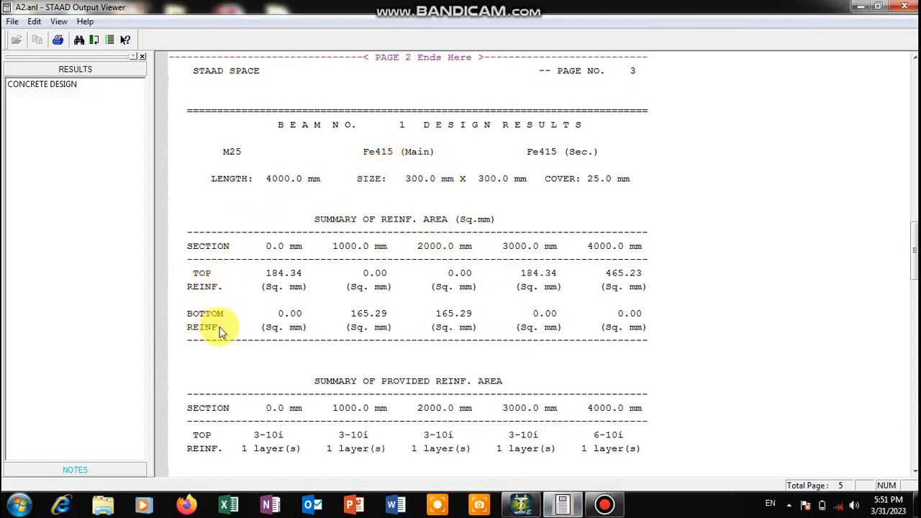
pyautogui.scroll(-6, 221, 331)
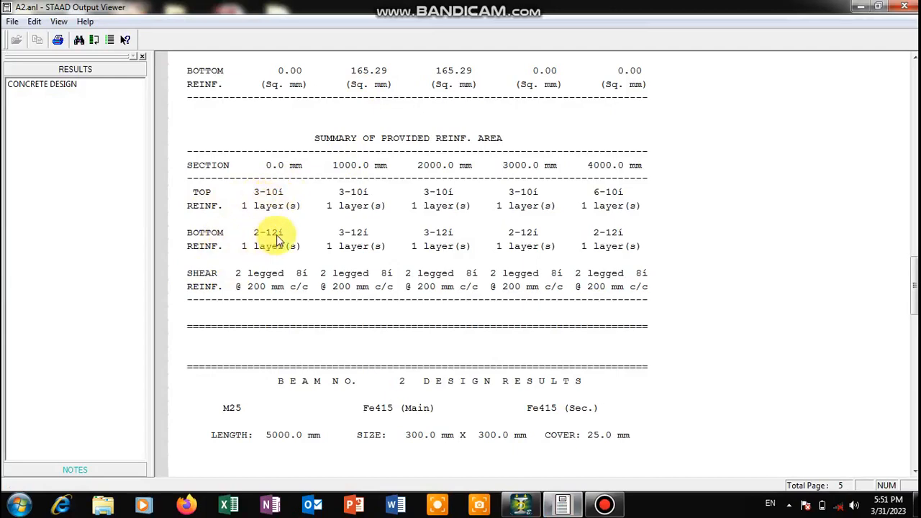
pyautogui.scroll(-2, 266, 238)
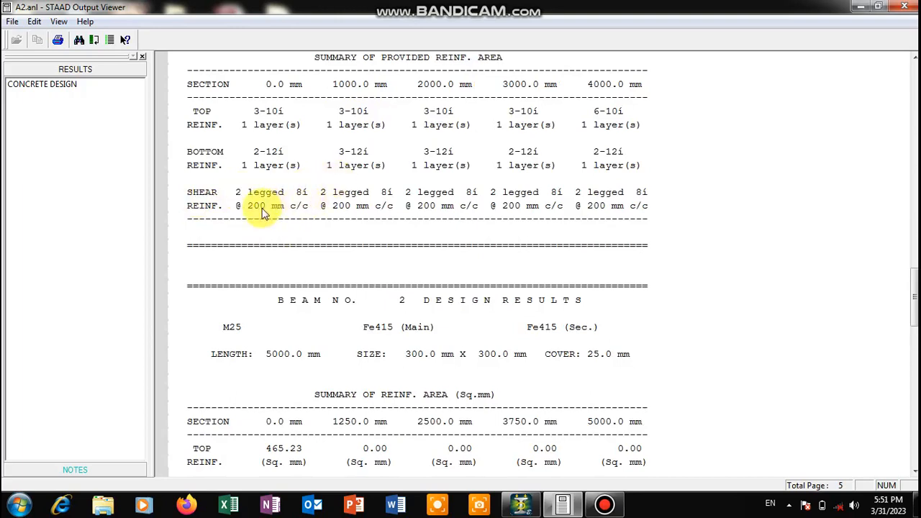
# Examine the beam 2 design results and the concrete take-off quantities, and close the output file.
pyautogui.scroll(-1, 263, 209)
pyautogui.scroll(-3, 383, 210)
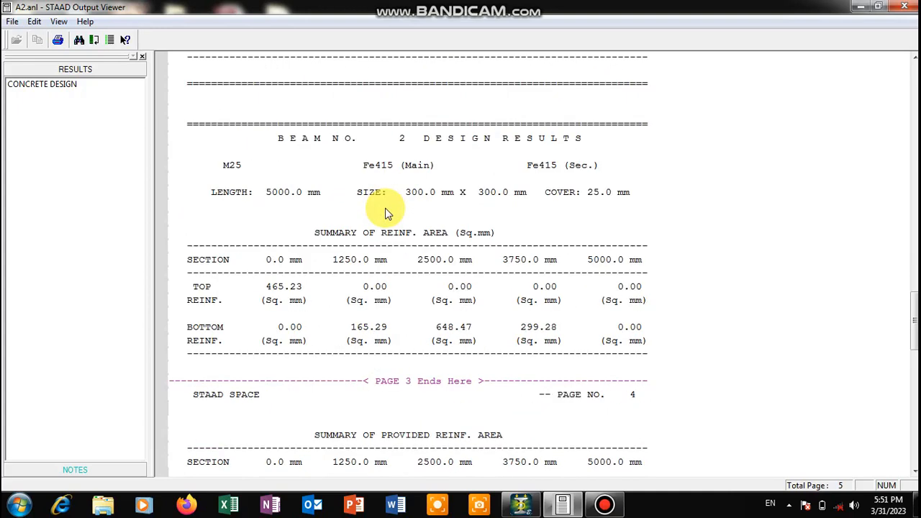
pyautogui.scroll(-6, 459, 182)
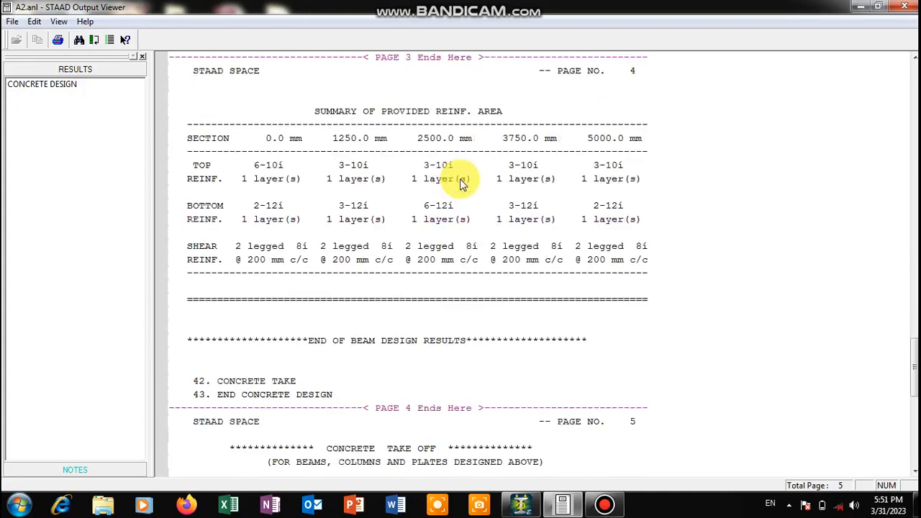
pyautogui.scroll(-3, 460, 183)
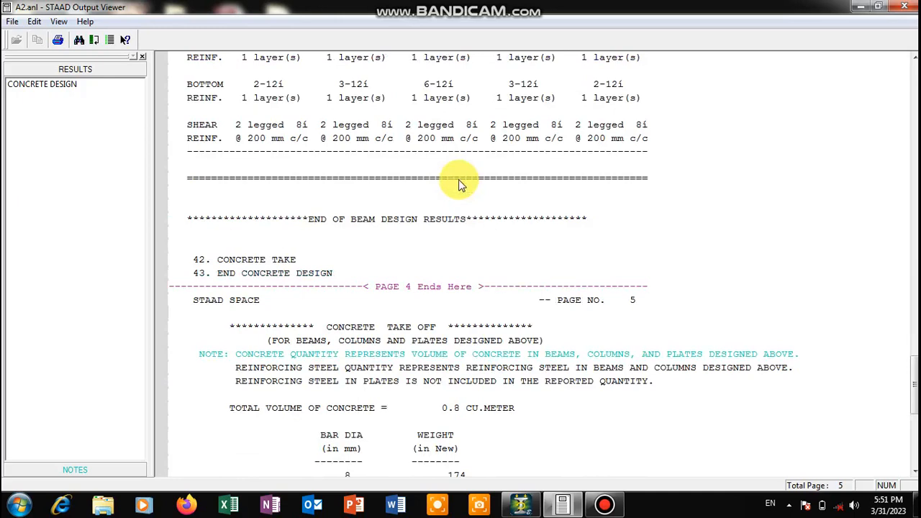
pyautogui.scroll(-6, 456, 181)
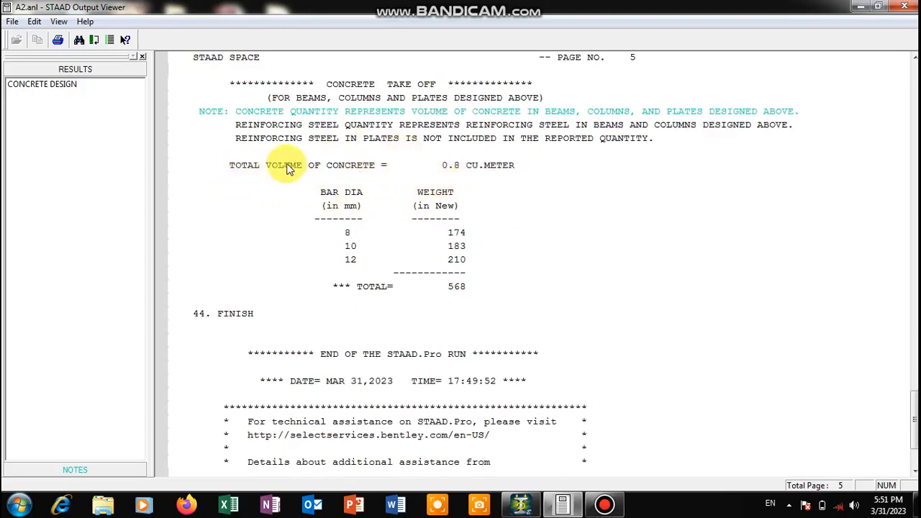
pyautogui.scroll(-2, 283, 169)
pyautogui.scroll(4, 285, 160)
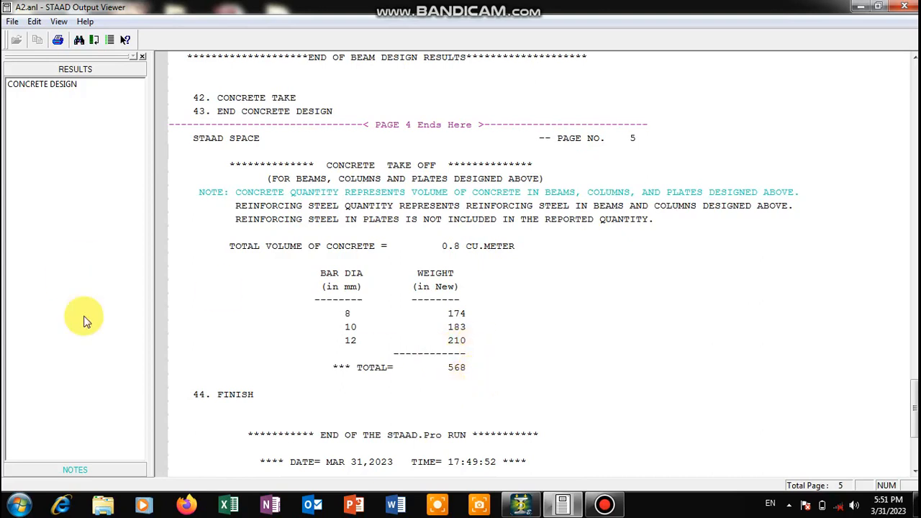
pyautogui.click(905, 9)
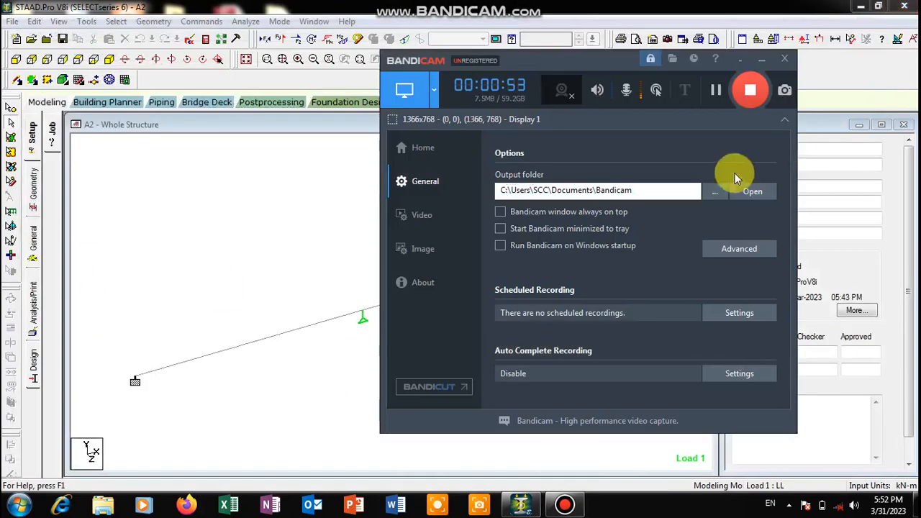
pyautogui.click(761, 60)
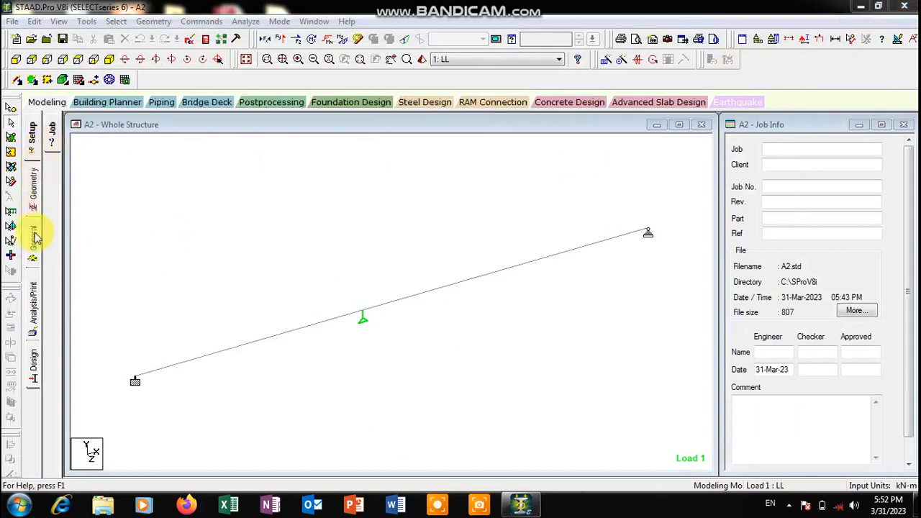
# Enter Postprocessing mode and dismiss the results setup with its default load case selection.
pyautogui.click(246, 102)
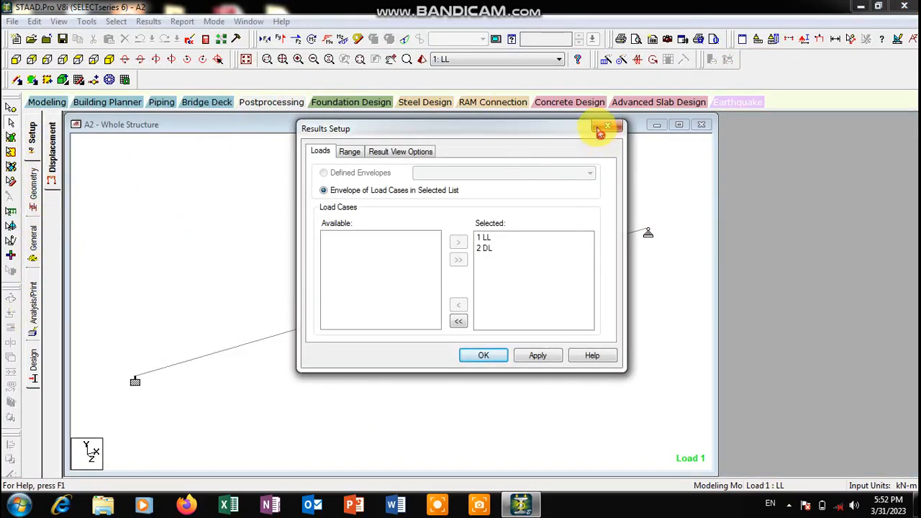
pyautogui.click(599, 128)
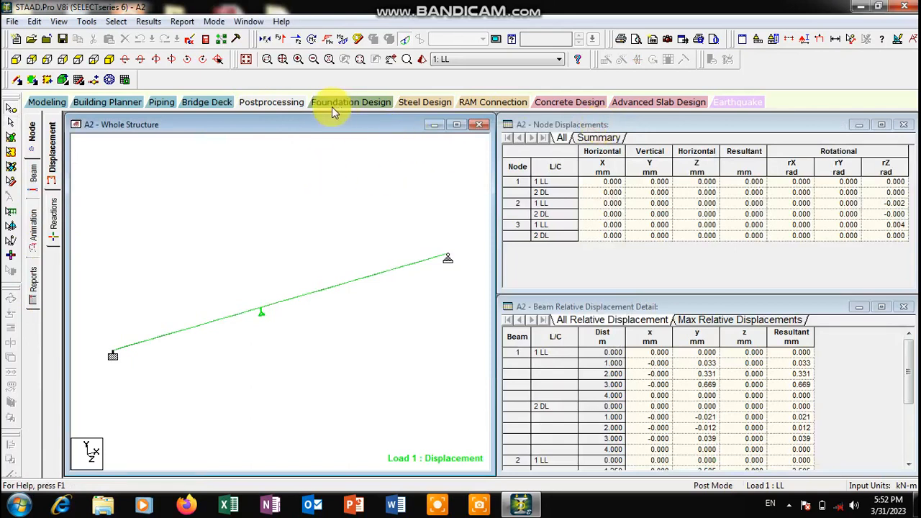
pyautogui.click(903, 124)
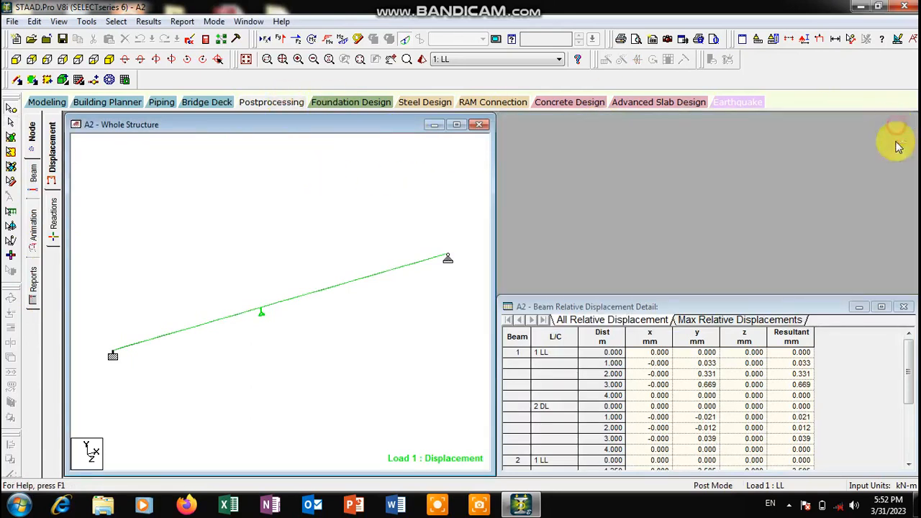
pyautogui.click(904, 306)
pyautogui.click(456, 124)
pyautogui.click(297, 102)
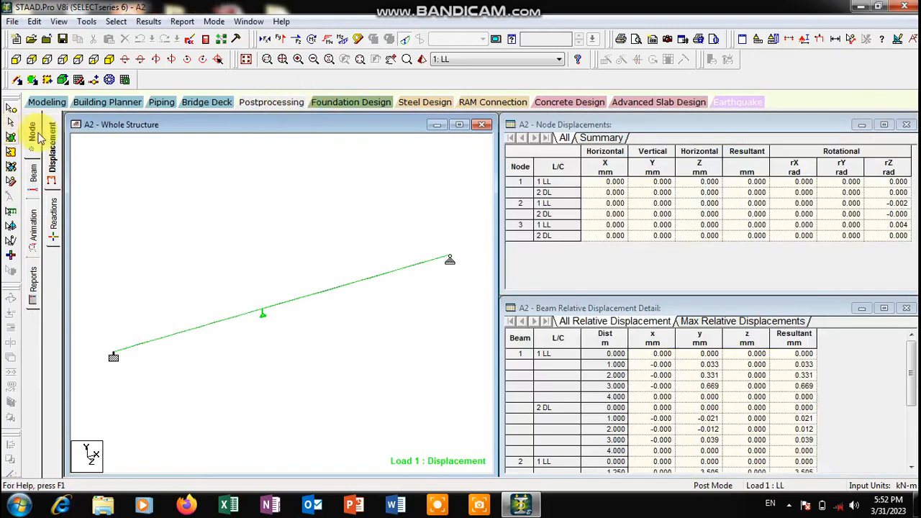
# Go through the node and beam result pages: displacements, support reactions, forces, stresses and graphs.
pyautogui.click(52, 142)
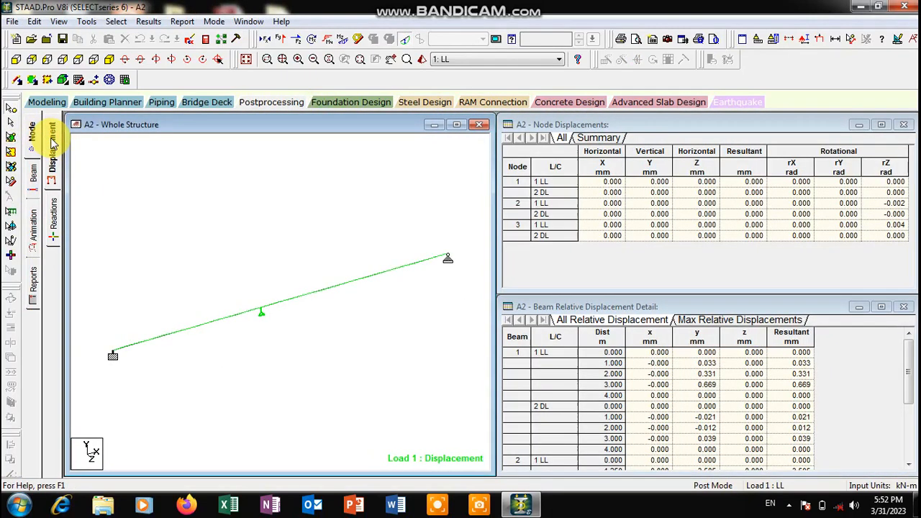
pyautogui.click(55, 207)
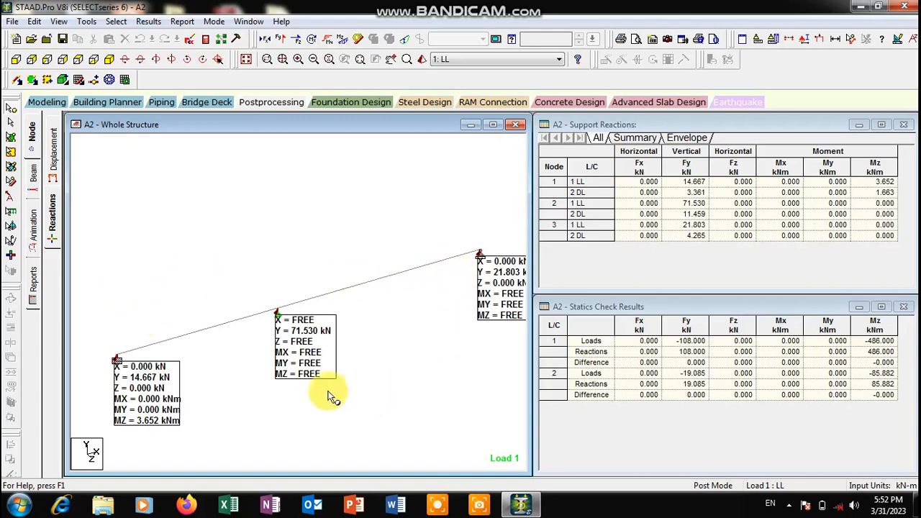
pyautogui.click(33, 173)
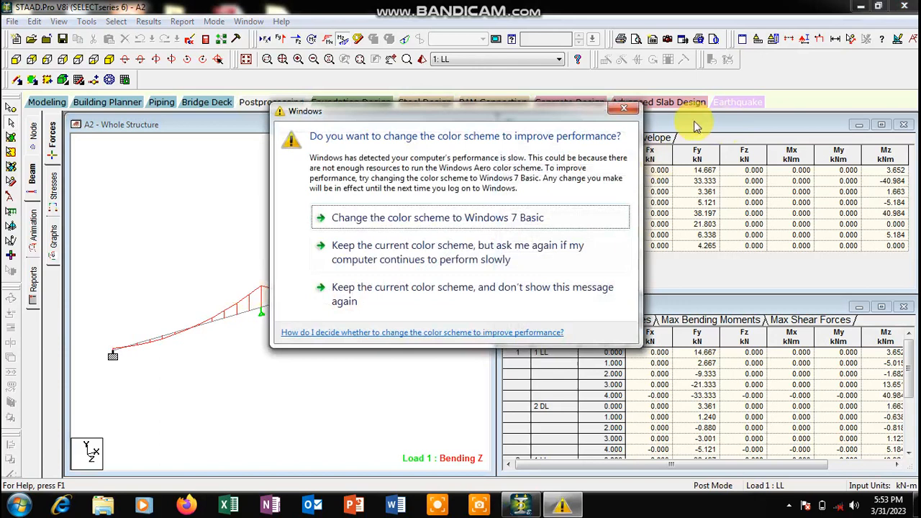
pyautogui.click(622, 109)
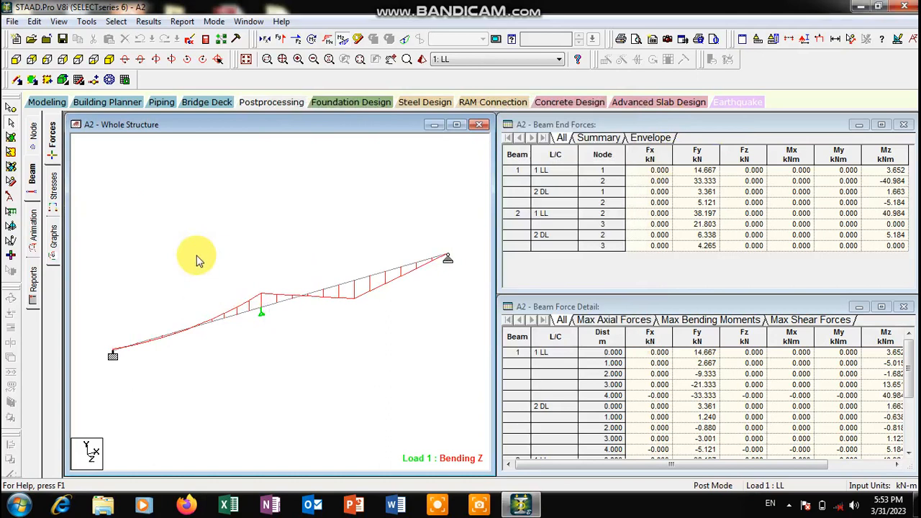
pyautogui.click(53, 188)
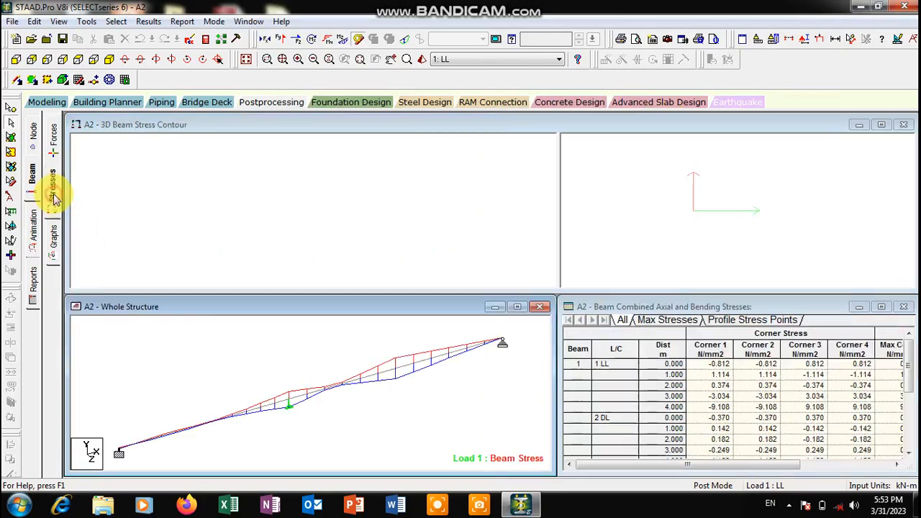
pyautogui.click(53, 239)
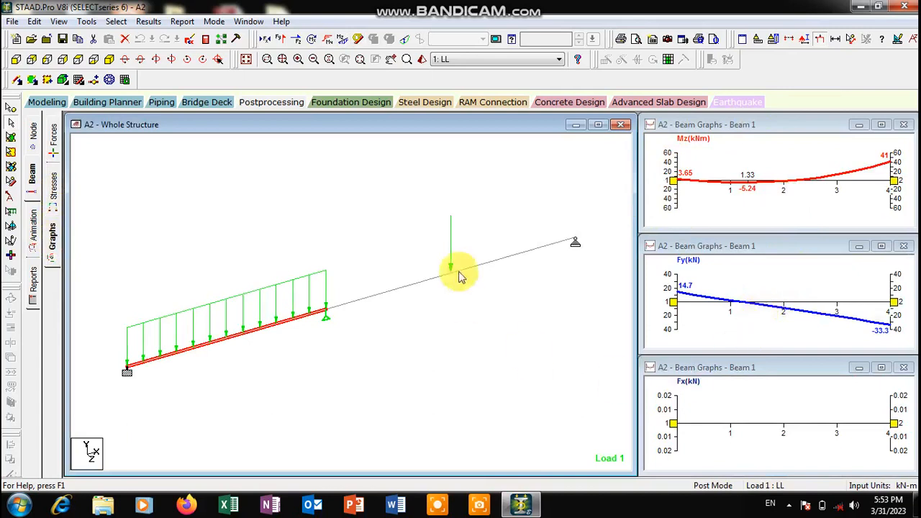
# Accept the animation settings with No Animation and view the Job Information report page at a larger zoom.
pyautogui.click(37, 227)
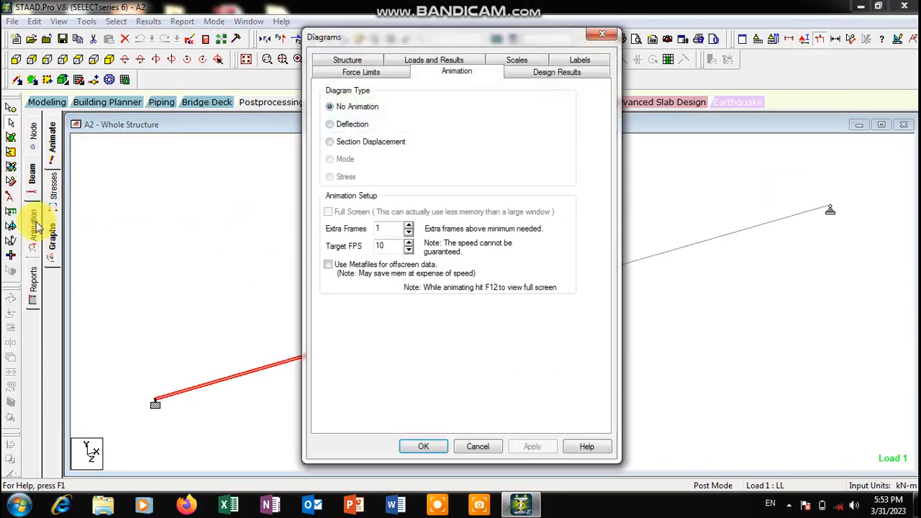
pyautogui.click(424, 446)
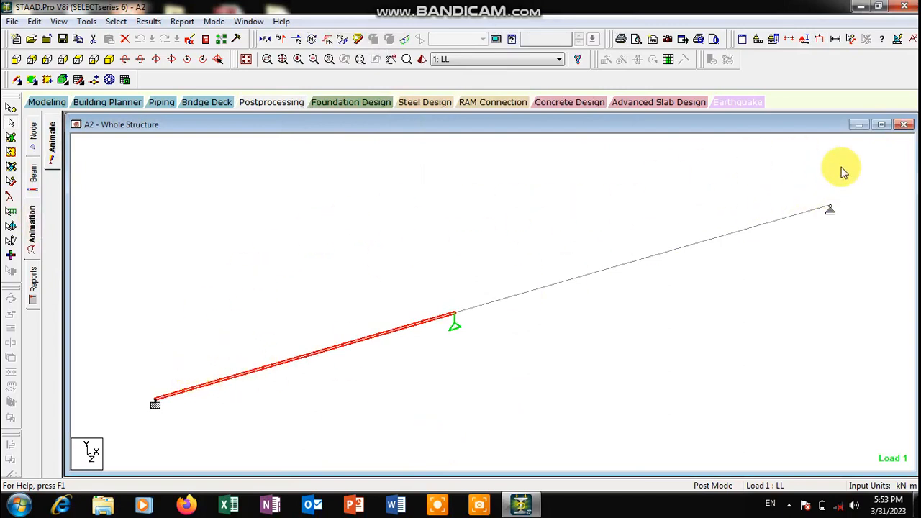
pyautogui.click(33, 280)
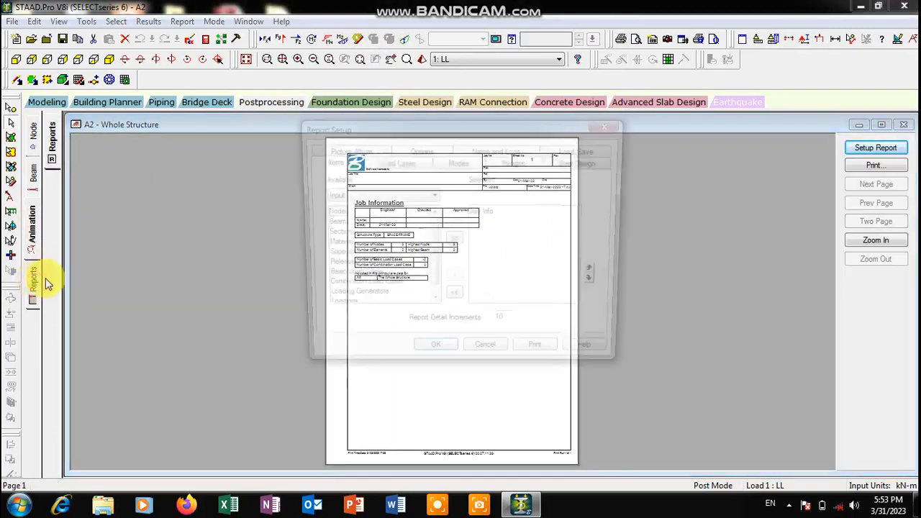
pyautogui.click(615, 123)
pyautogui.click(421, 212)
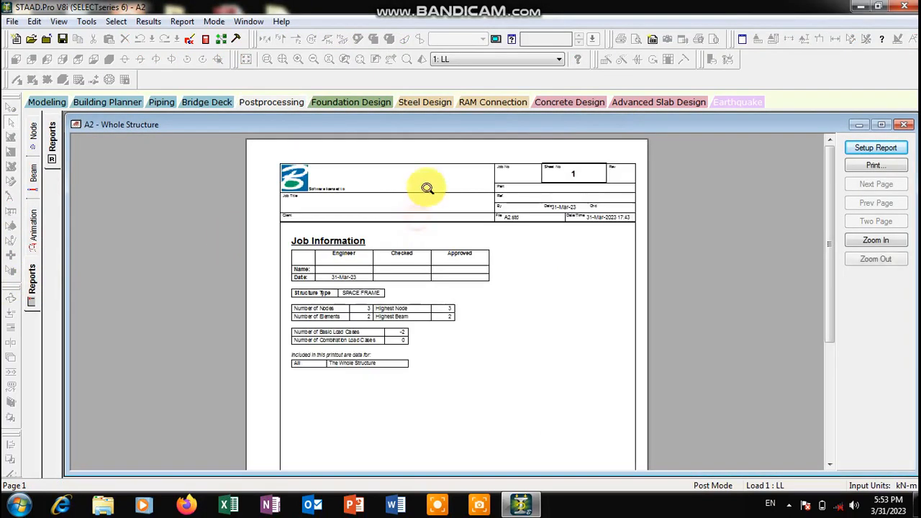
# Show the displacement results in a maximized structure view without the tables and open the details of the 4 m beam.
pyautogui.click(255, 104)
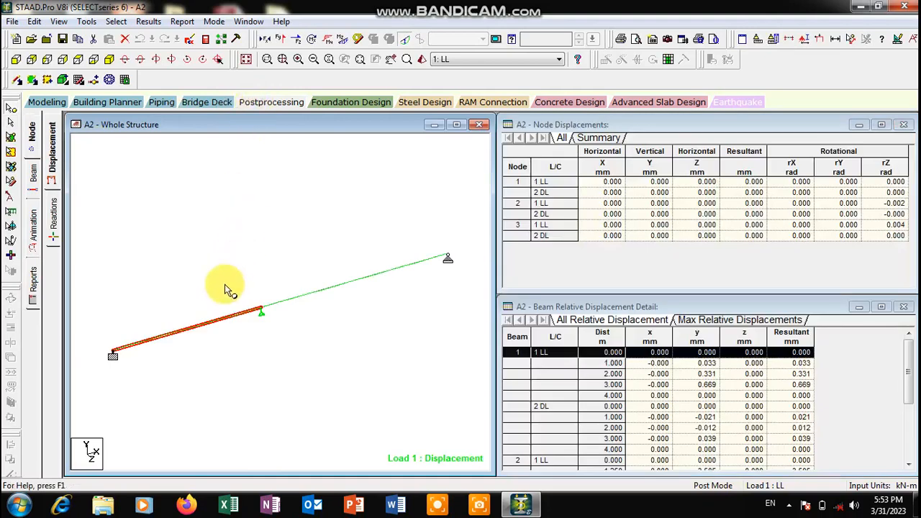
pyautogui.click(903, 124)
pyautogui.click(903, 307)
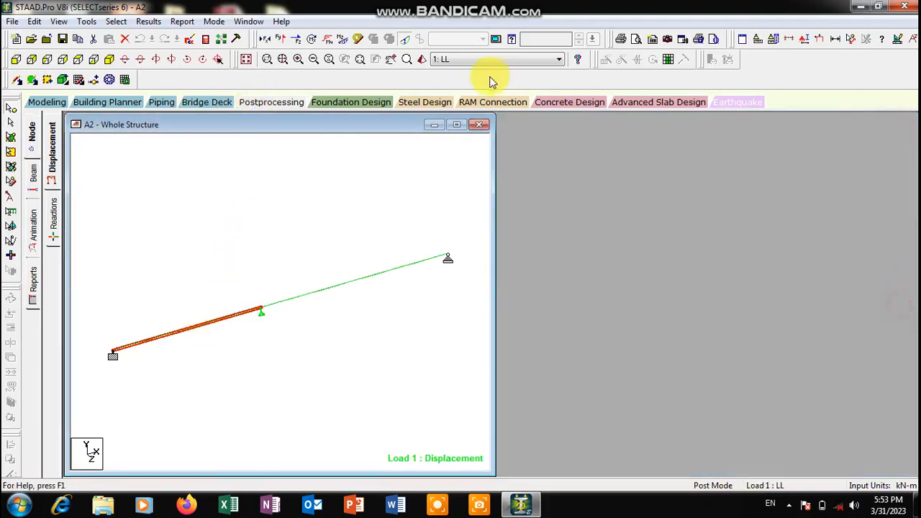
pyautogui.click(456, 124)
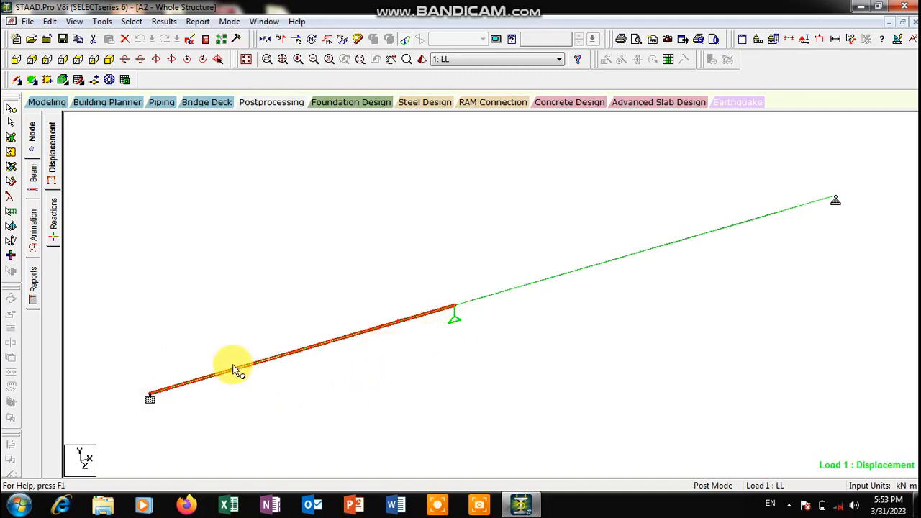
pyautogui.doubleClick(327, 348)
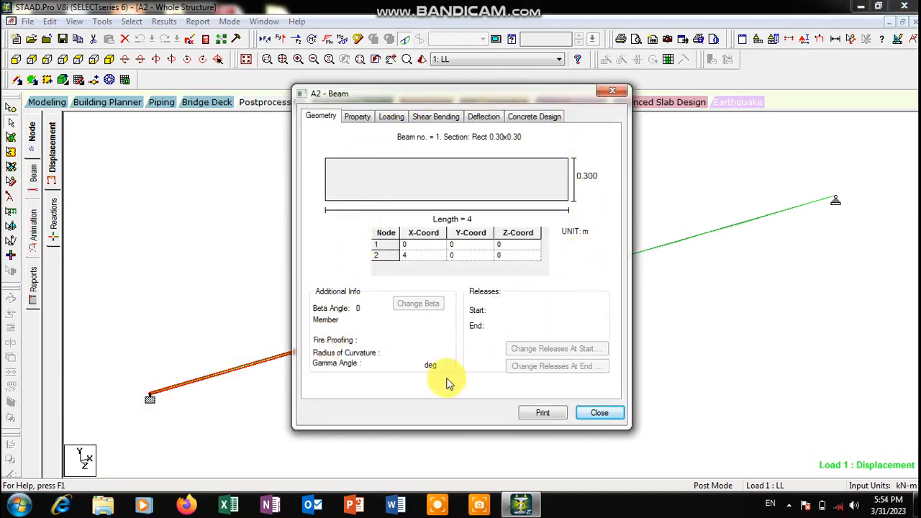
# Review the 4 m beam's property, loading, shear and bending, deflection and concrete design details, checking values along its length, and close them.
pyautogui.click(354, 120)
pyautogui.click(399, 118)
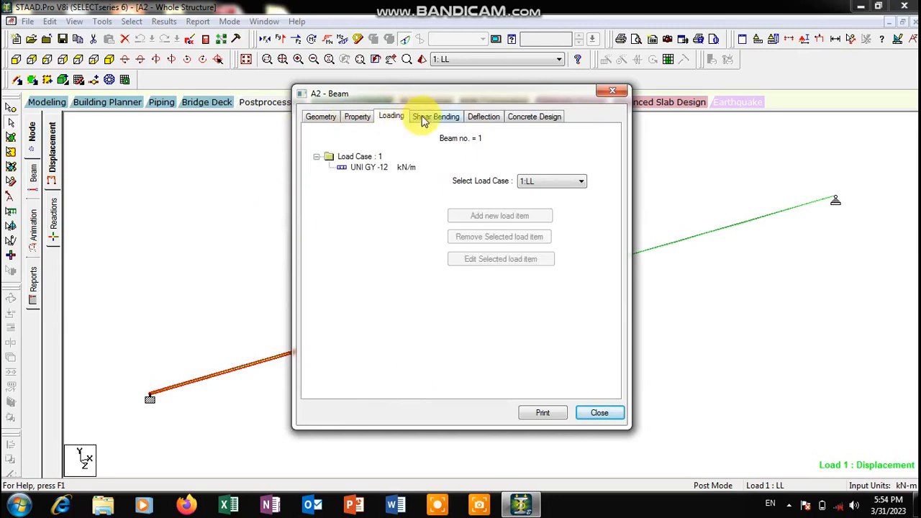
pyautogui.click(423, 120)
pyautogui.moveTo(324, 246); pyautogui.dragTo(407, 251)
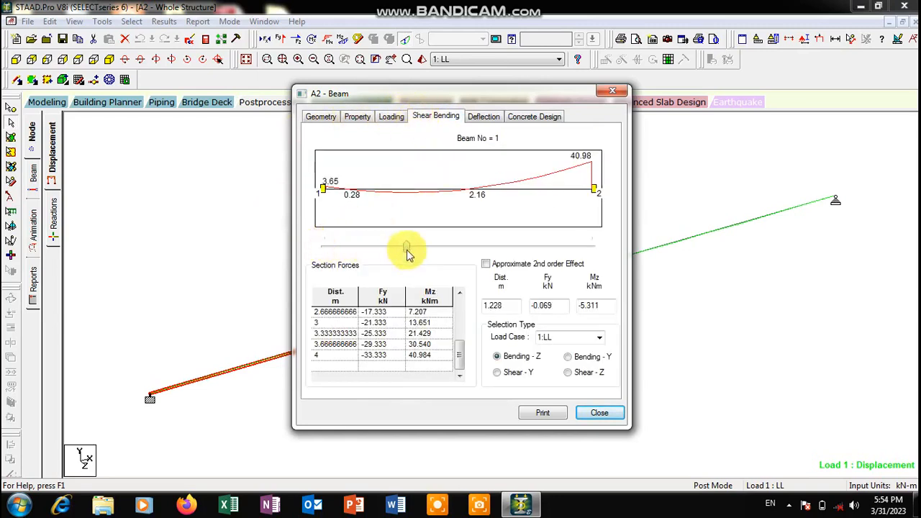
pyautogui.click(484, 123)
pyautogui.moveTo(327, 242); pyautogui.dragTo(452, 246)
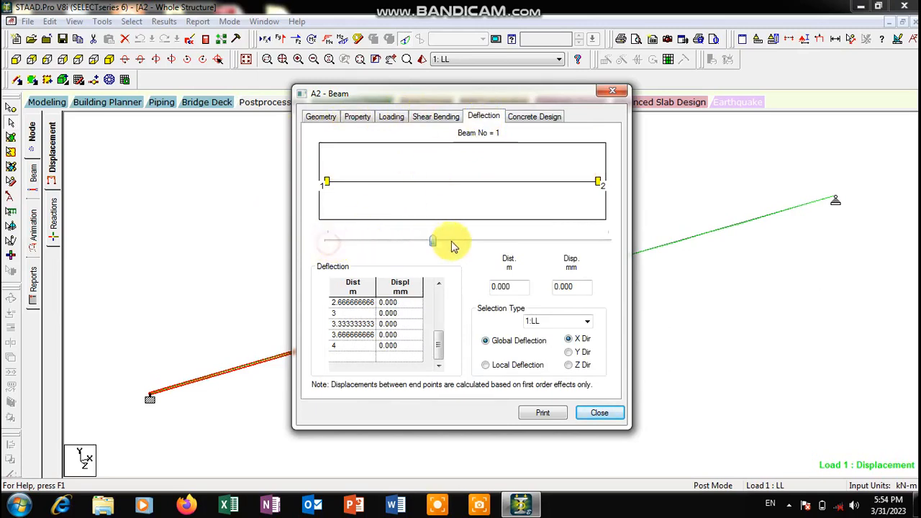
pyautogui.click(531, 117)
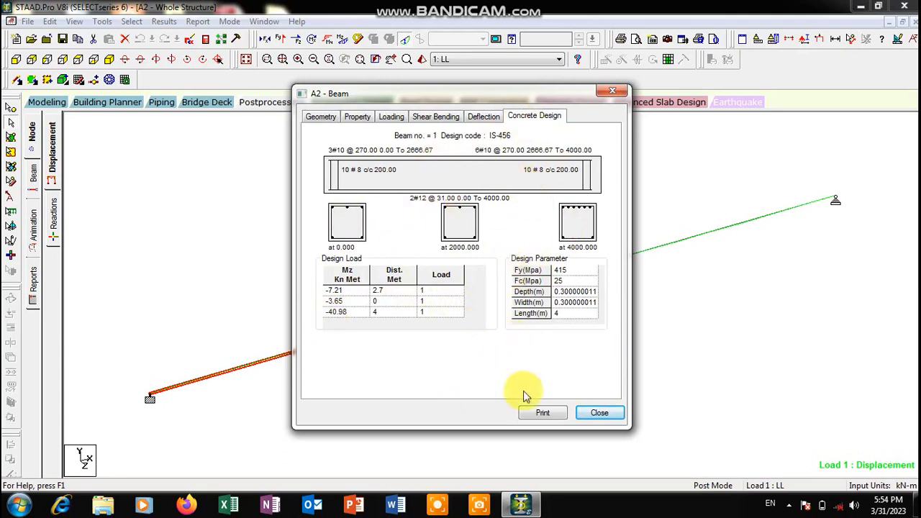
pyautogui.click(611, 90)
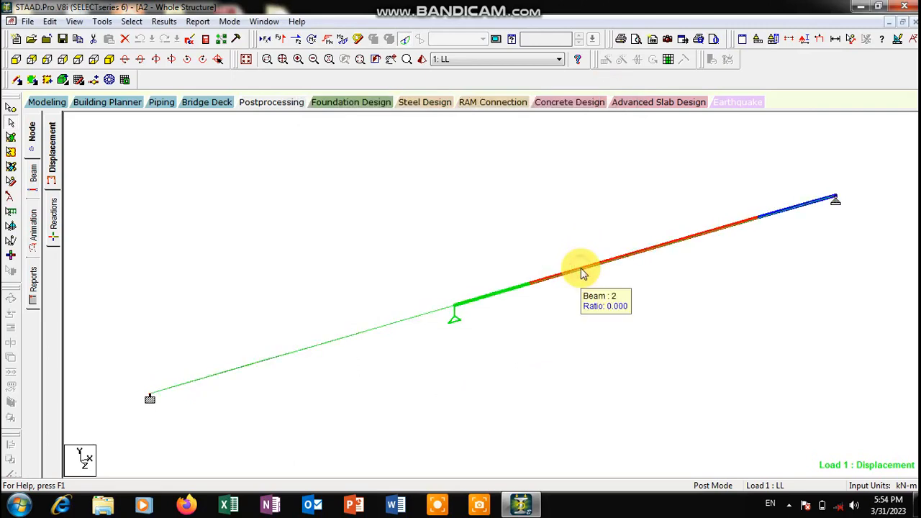
# Review the 5 m beam's concrete design, deflection and shear bending details, close them and clear the beam selection.
pyautogui.doubleClick(581, 270)
pyautogui.click(536, 119)
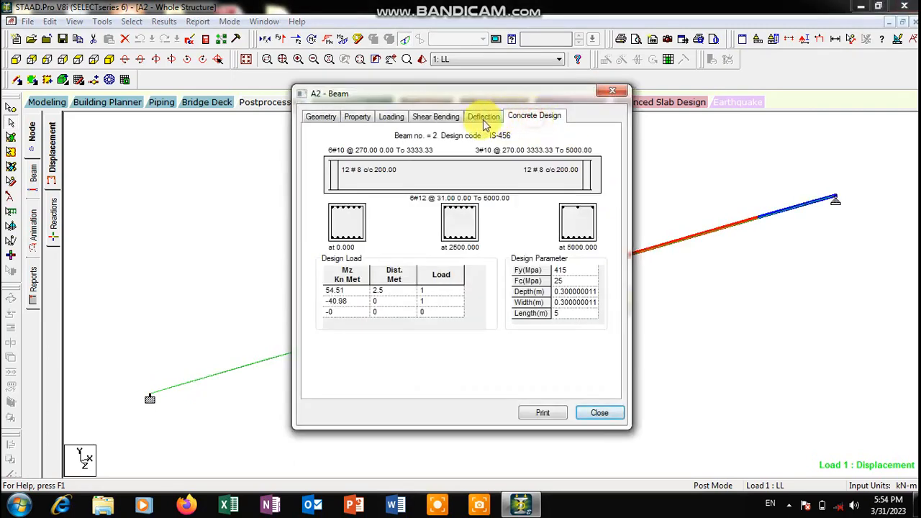
pyautogui.click(478, 119)
pyautogui.click(428, 120)
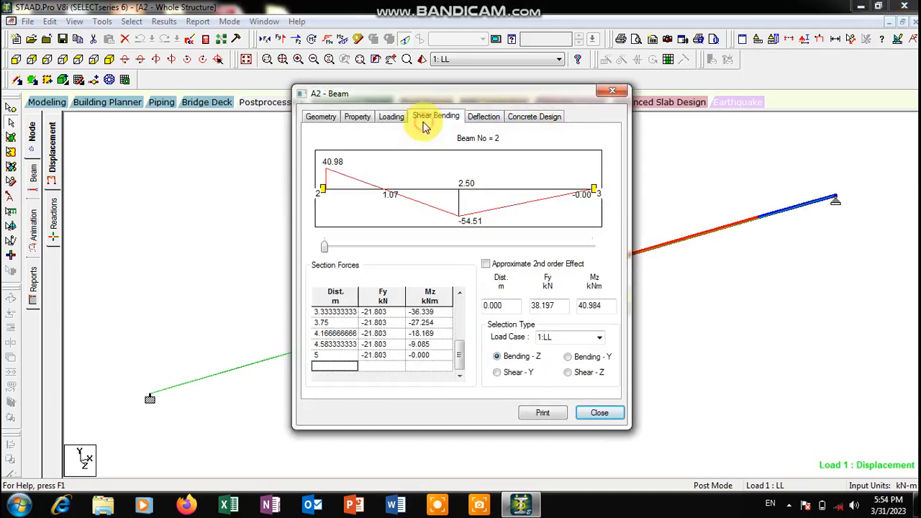
pyautogui.click(610, 93)
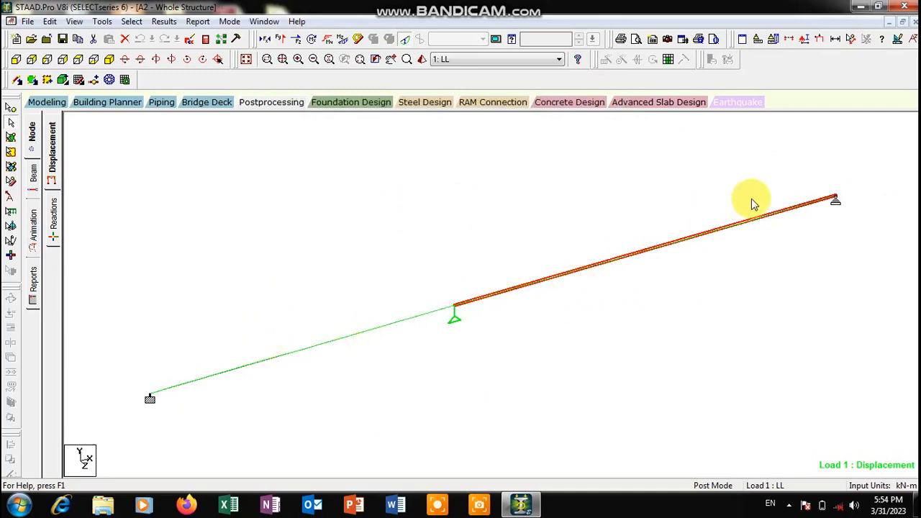
pyautogui.click(506, 339)
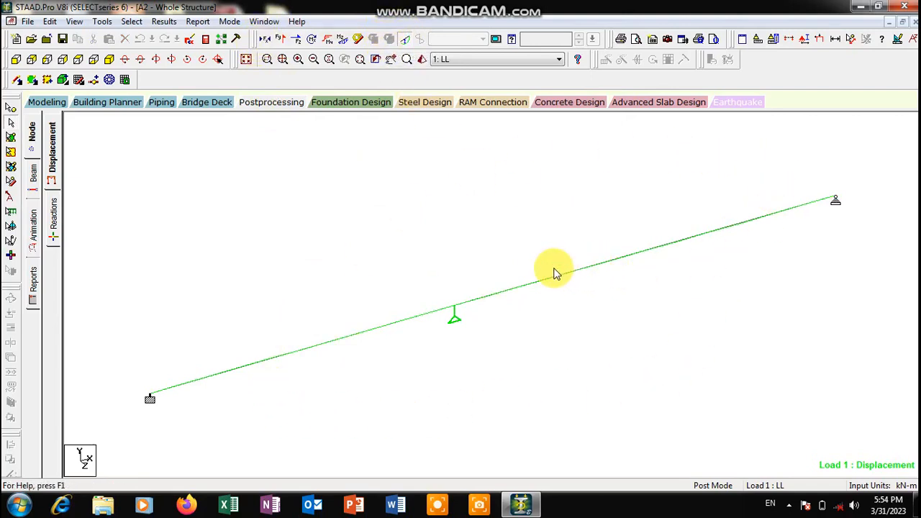
# View the Shear Y diagram on the structure, replace it with the Bending Z diagram and dismiss the Windows color scheme message.
pyautogui.click(282, 39)
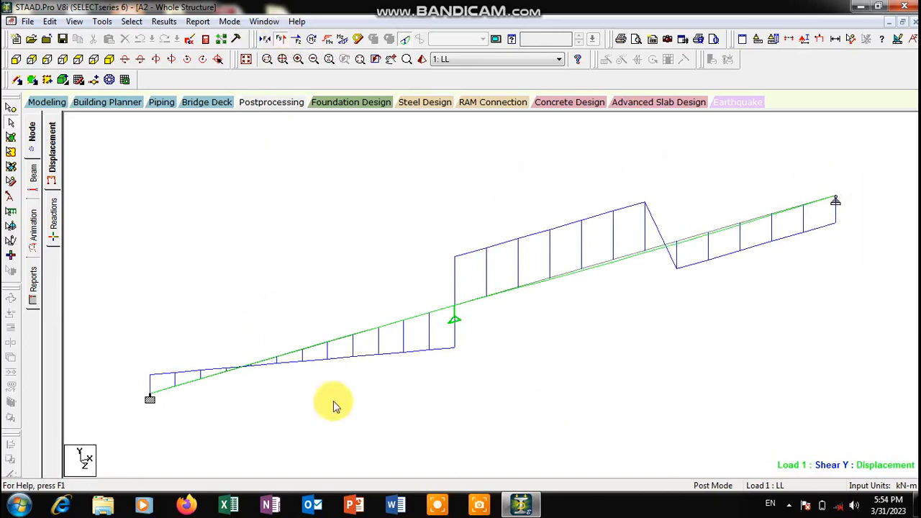
pyautogui.click(285, 40)
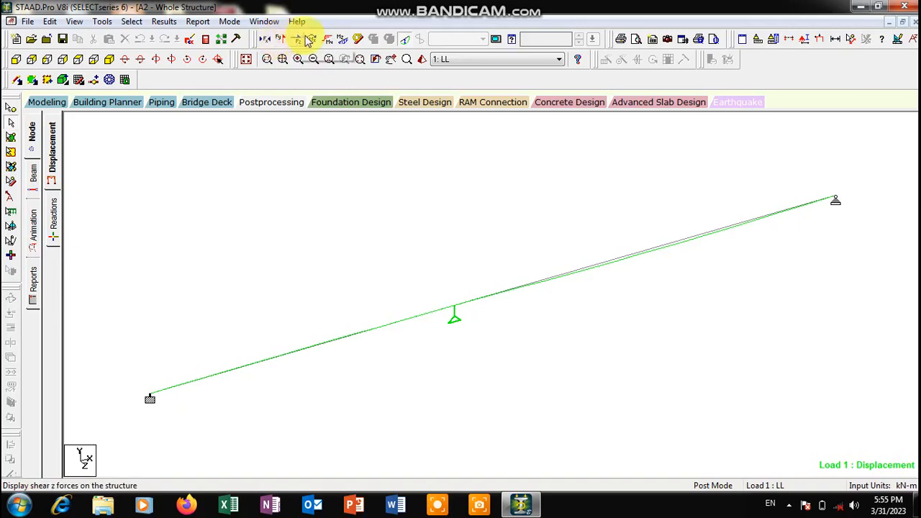
pyautogui.click(343, 42)
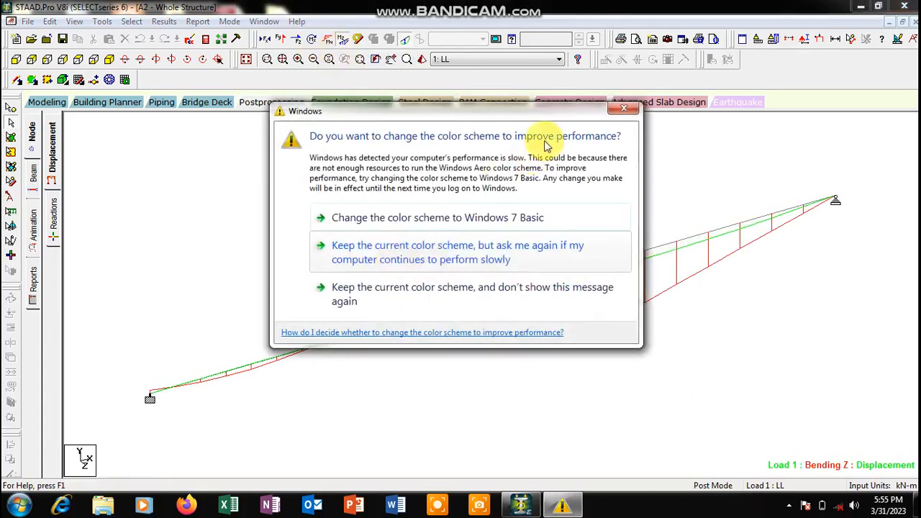
pyautogui.click(624, 114)
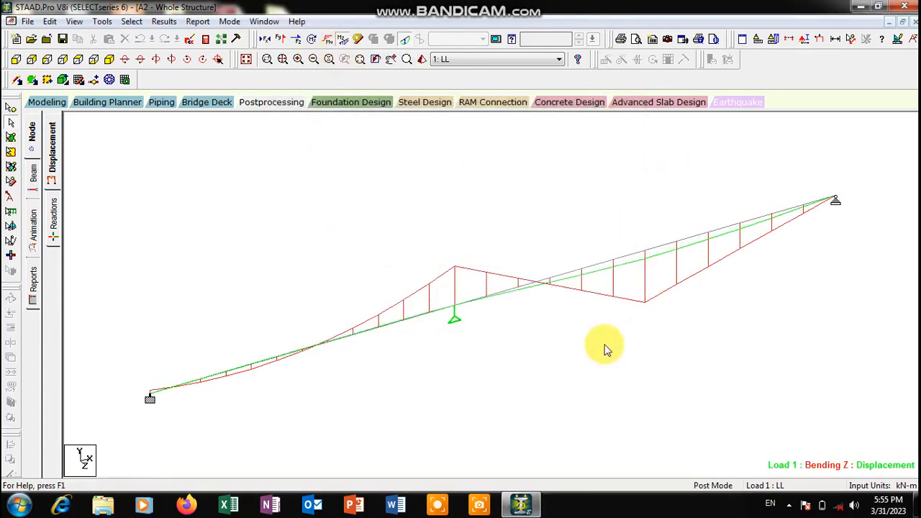